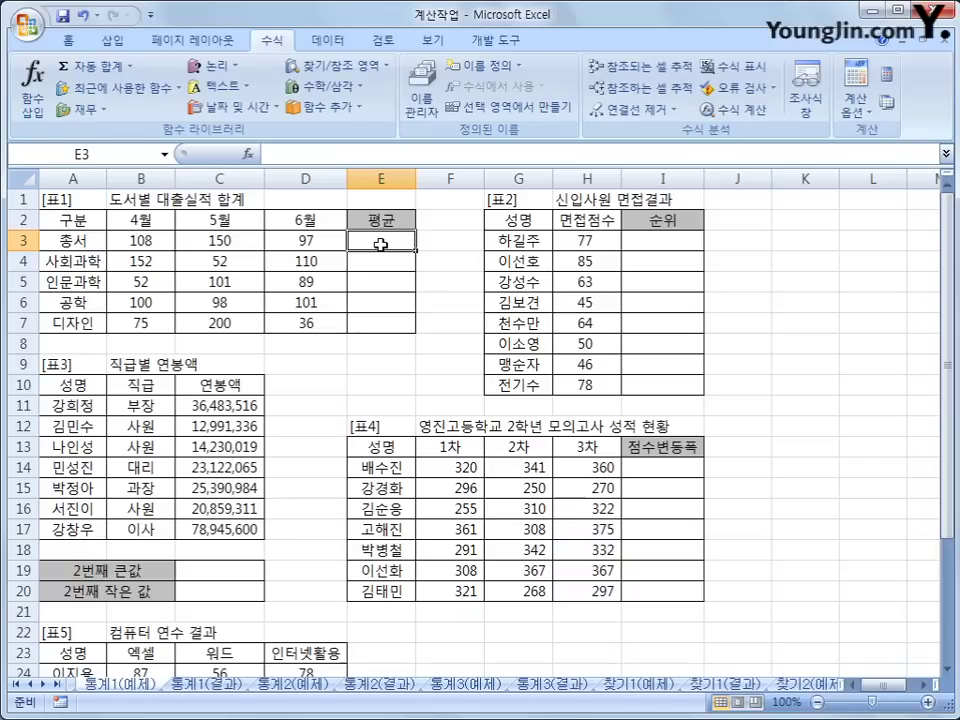
# Calculate the average of B3:D3 in cell E3 with AVERAGE and fill the formula down to E7.
pyautogui.moveTo(381, 244); pyautogui.dragTo(376, 329)
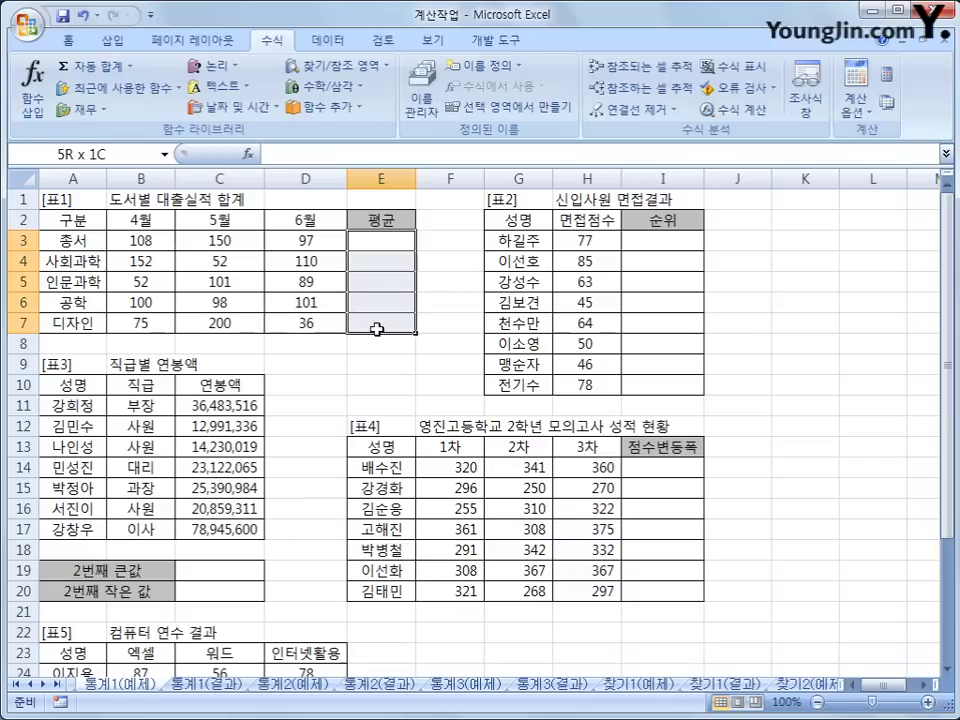
pyautogui.moveTo(376, 329); pyautogui.dragTo(377, 245)
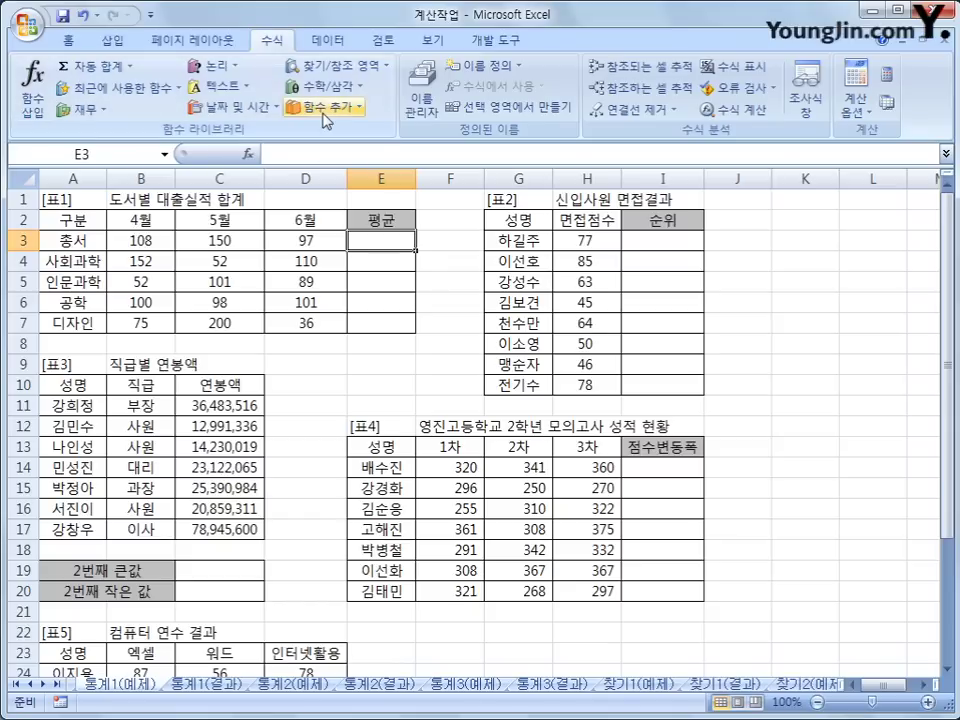
pyautogui.click(130, 67)
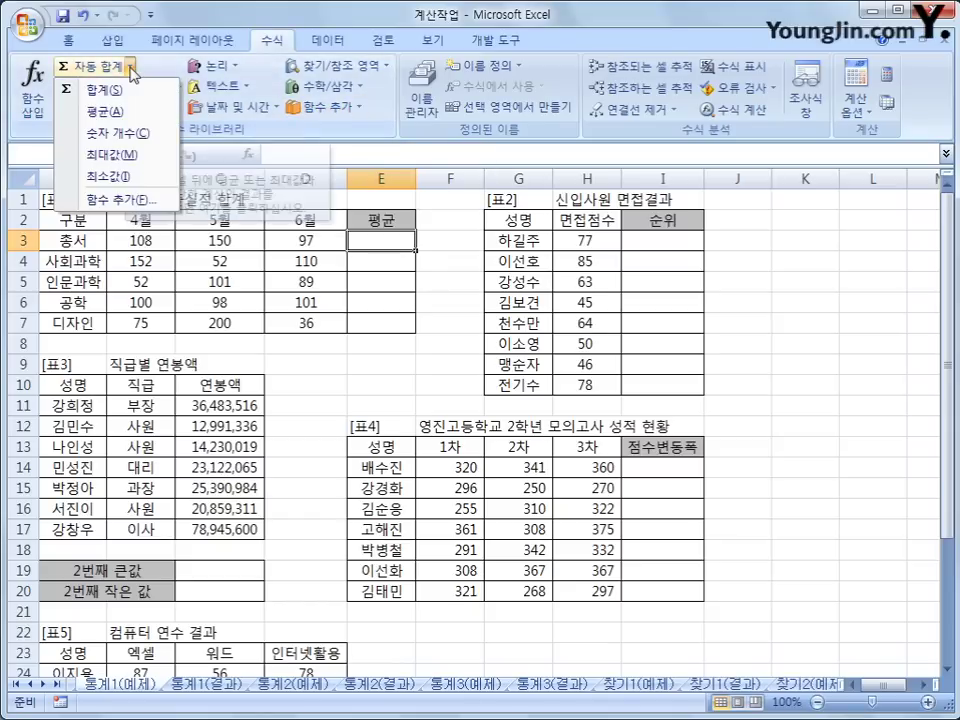
pyautogui.click(136, 118)
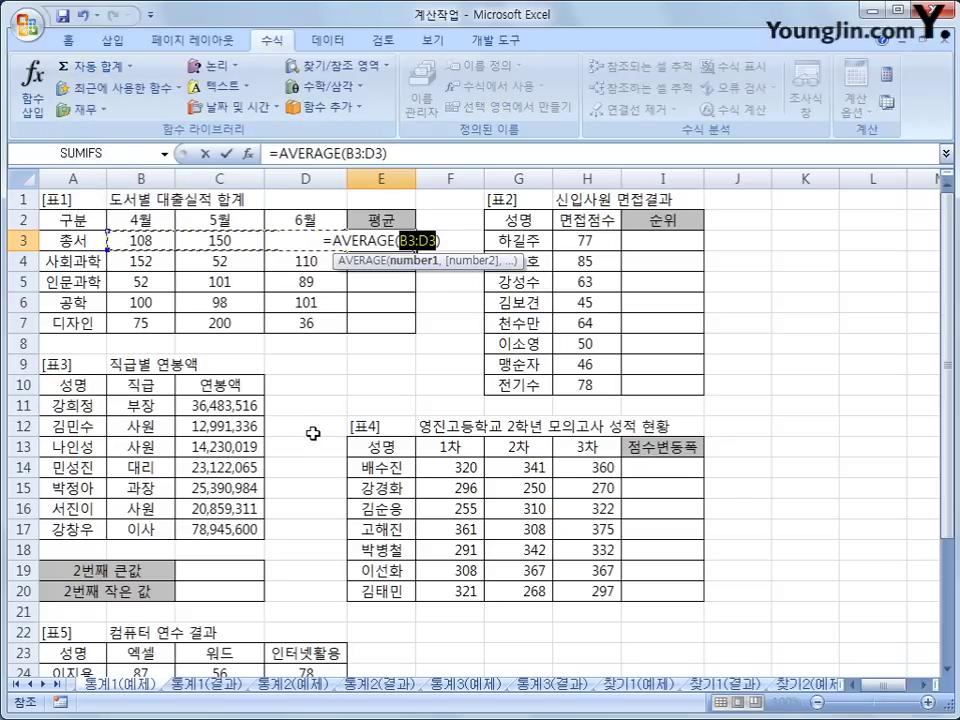
pyautogui.press('Return')
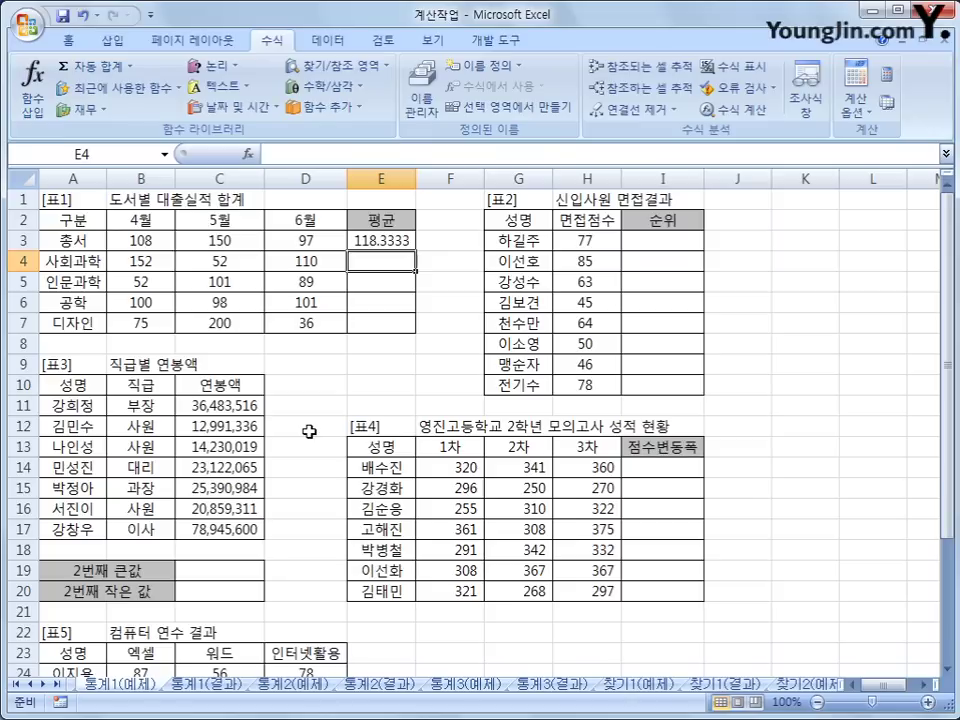
pyautogui.click(407, 244)
pyautogui.moveTo(414, 252); pyautogui.dragTo(392, 336)
# Cut AVERAGE(B3:D3) out of the formula in E3, keeping only the equals sign.
pyautogui.click(377, 242)
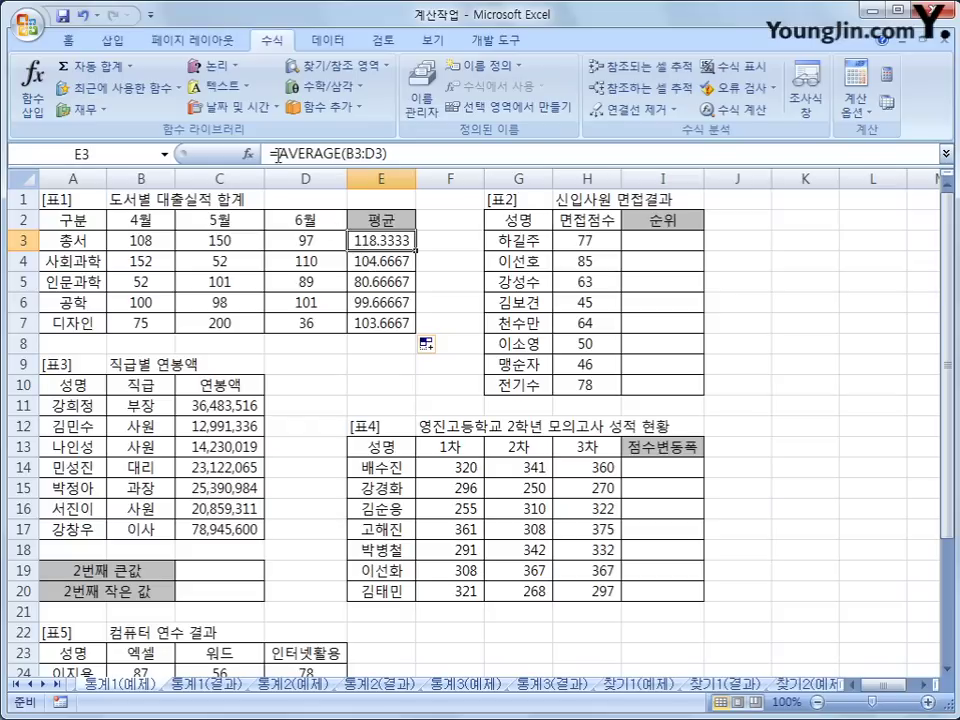
pyautogui.moveTo(277, 154); pyautogui.dragTo(423, 163)
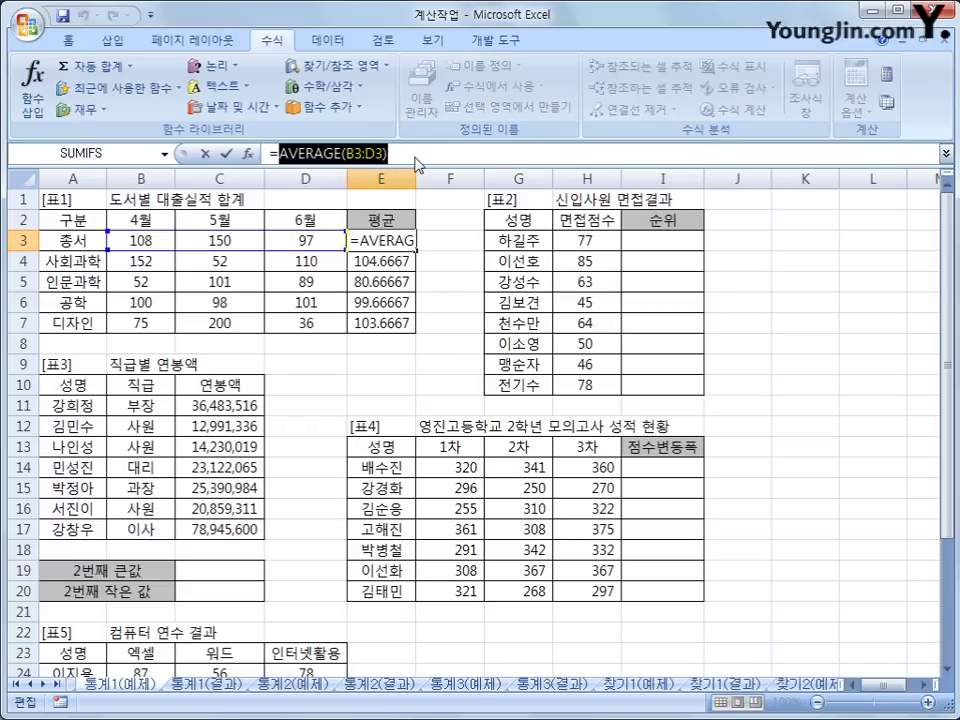
pyautogui.rightClick(419, 161)
pyautogui.click(447, 171)
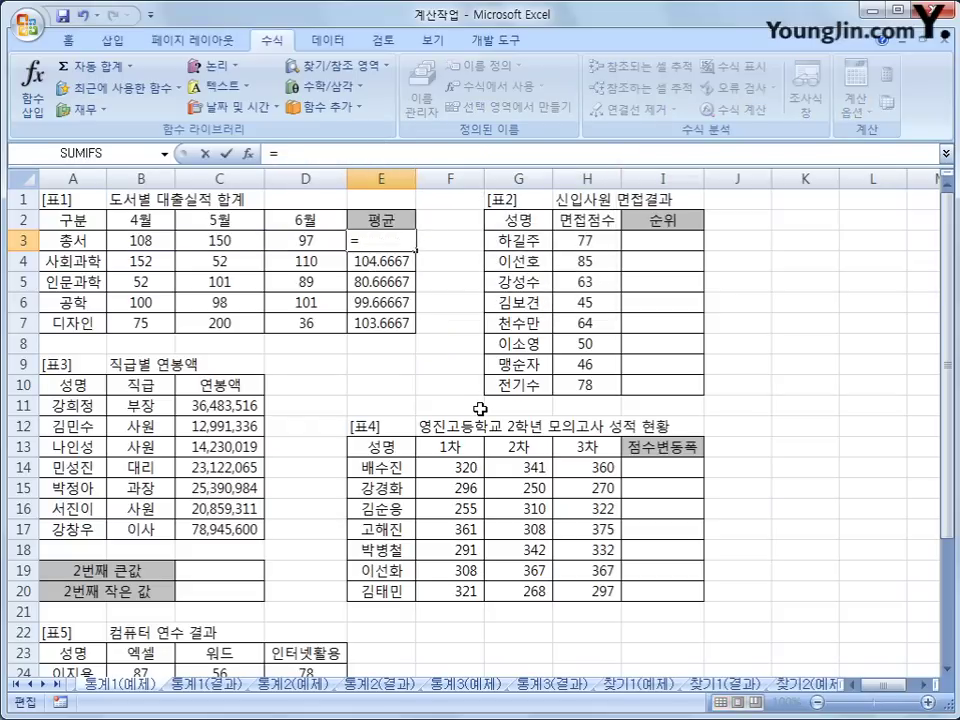
# Insert the math function ROUND after the equals sign in E3.
pyautogui.click(357, 96)
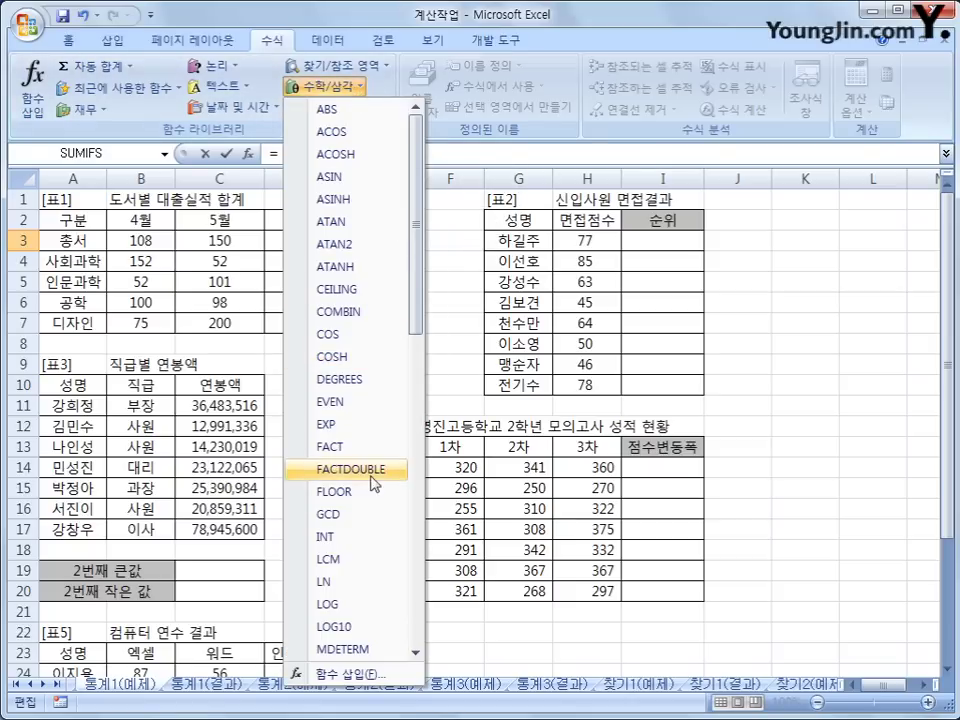
pyautogui.scroll(-3, 415, 388)
pyautogui.moveTo(415, 388); pyautogui.dragTo(410, 527)
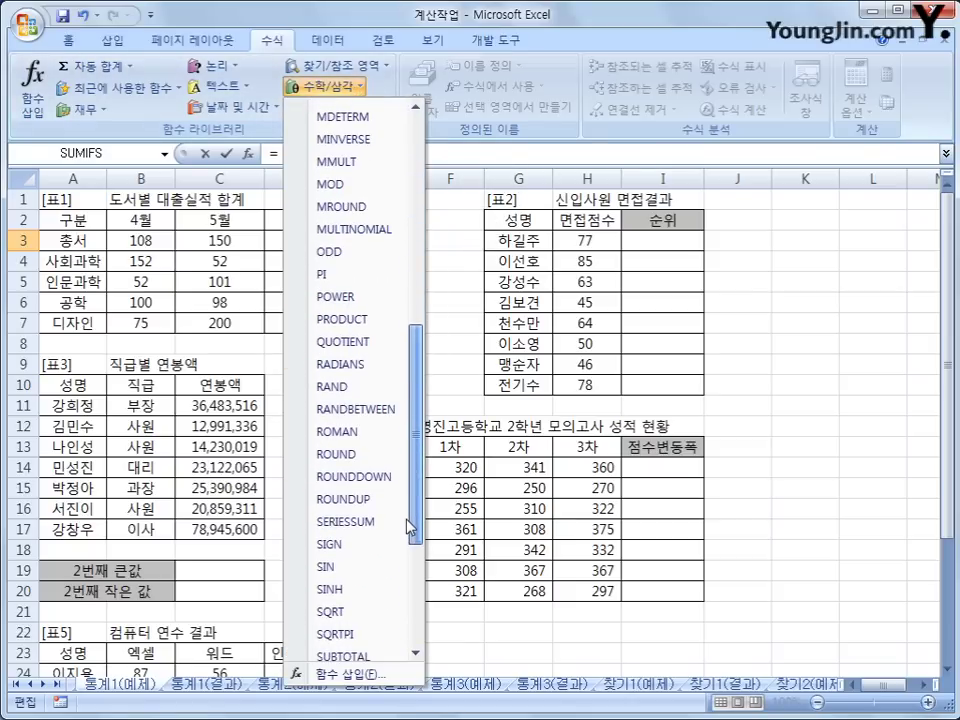
pyautogui.click(390, 456)
pyautogui.moveTo(322, 283); pyautogui.dragTo(505, 302)
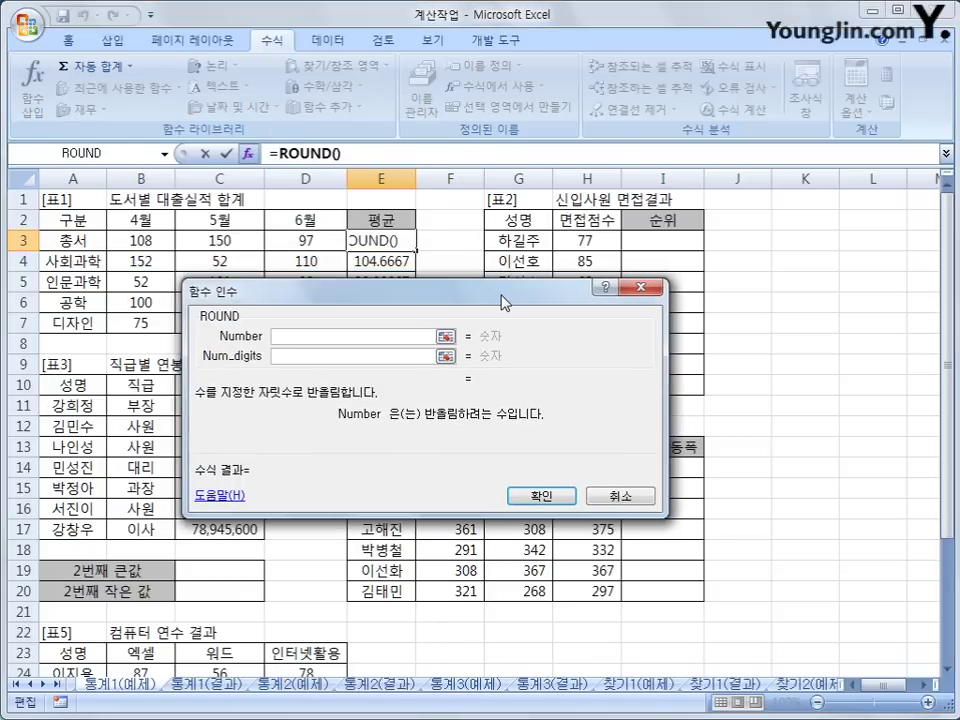
# Paste AVERAGE(B3:D3) as ROUND's Number, set Num_digits to 1, and fill the formula down to E7.
pyautogui.rightClick(319, 338)
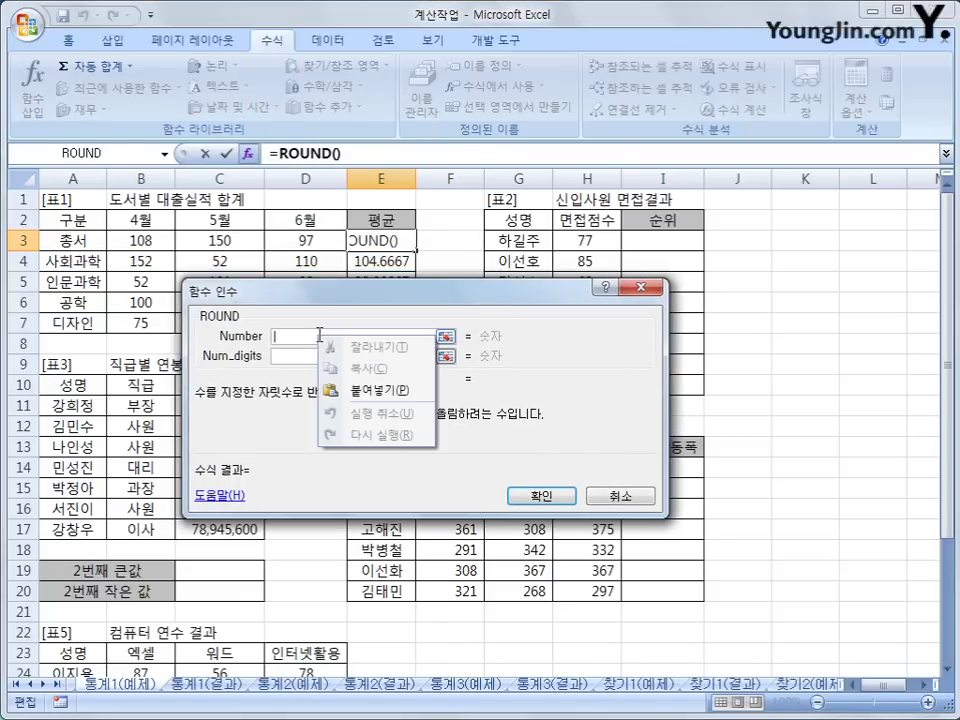
pyautogui.click(362, 391)
pyautogui.click(337, 358)
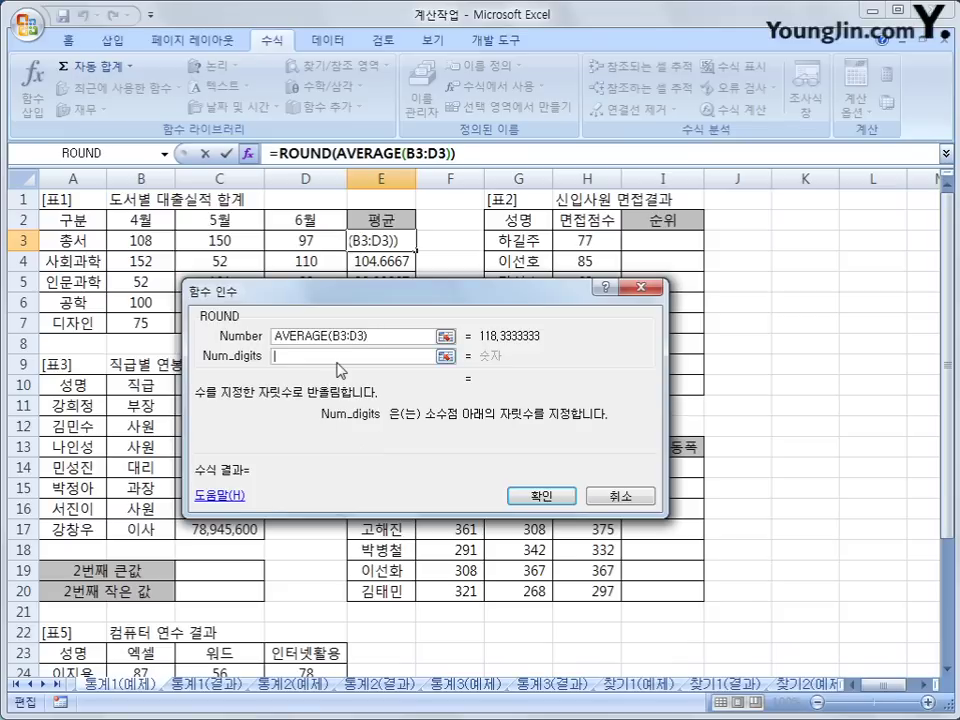
pyautogui.write('1')
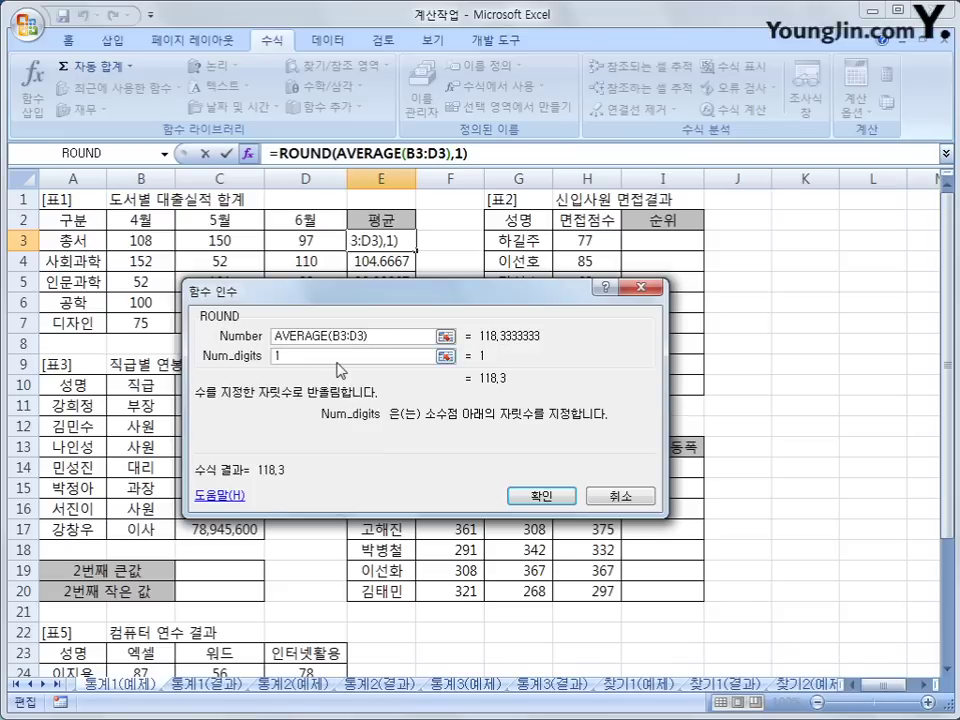
pyautogui.click(544, 496)
pyautogui.moveTo(415, 252); pyautogui.dragTo(415, 330)
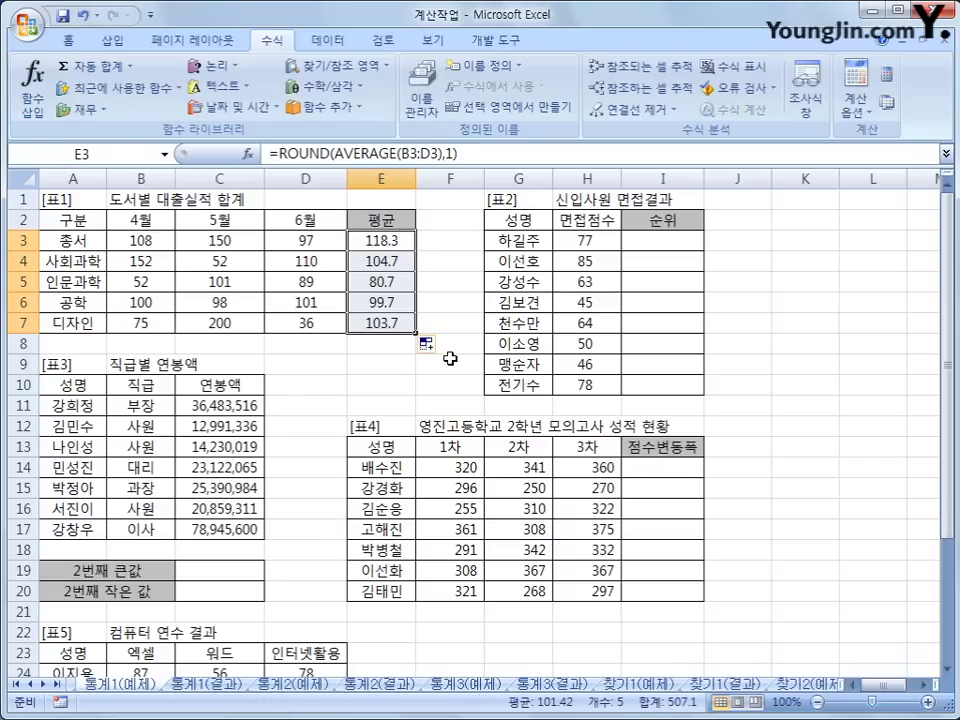
pyautogui.click(645, 242)
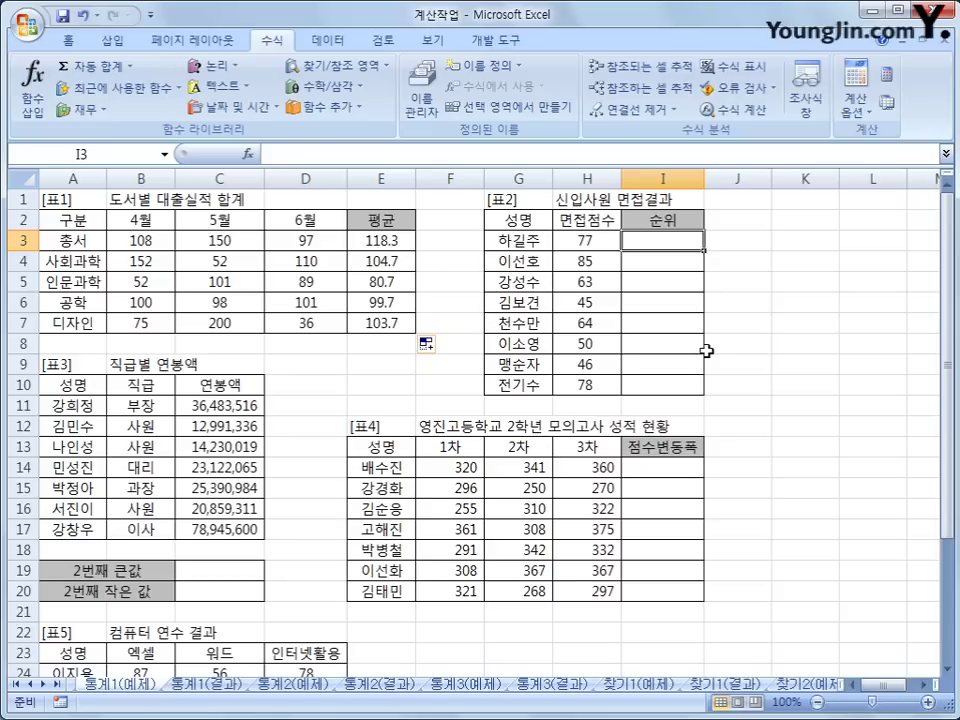
pyautogui.moveTo(593, 243); pyautogui.dragTo(600, 386)
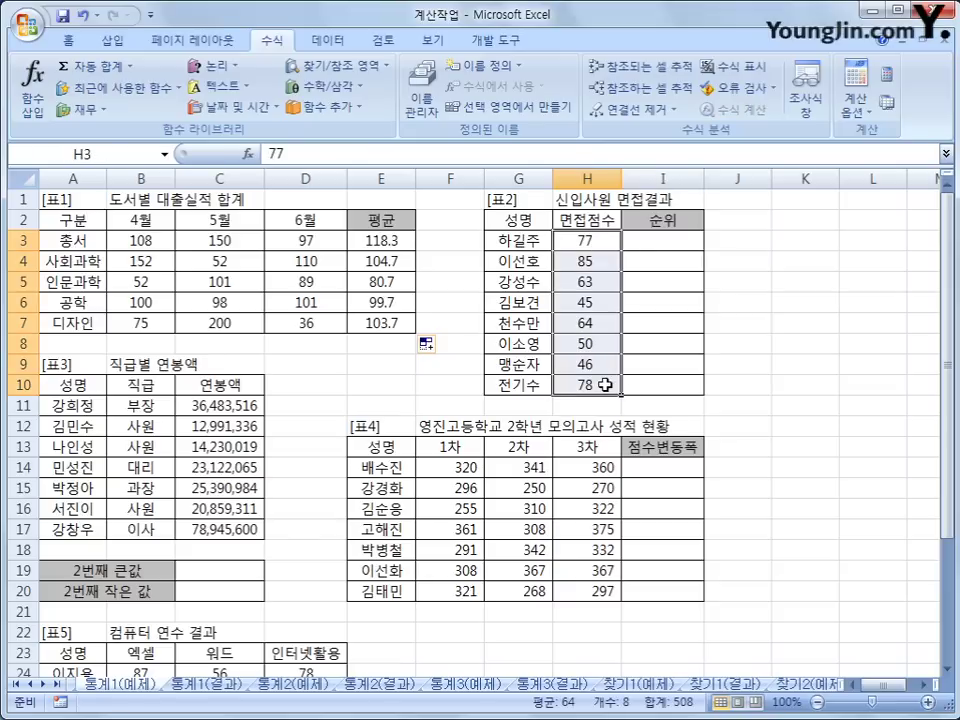
pyautogui.click(576, 263)
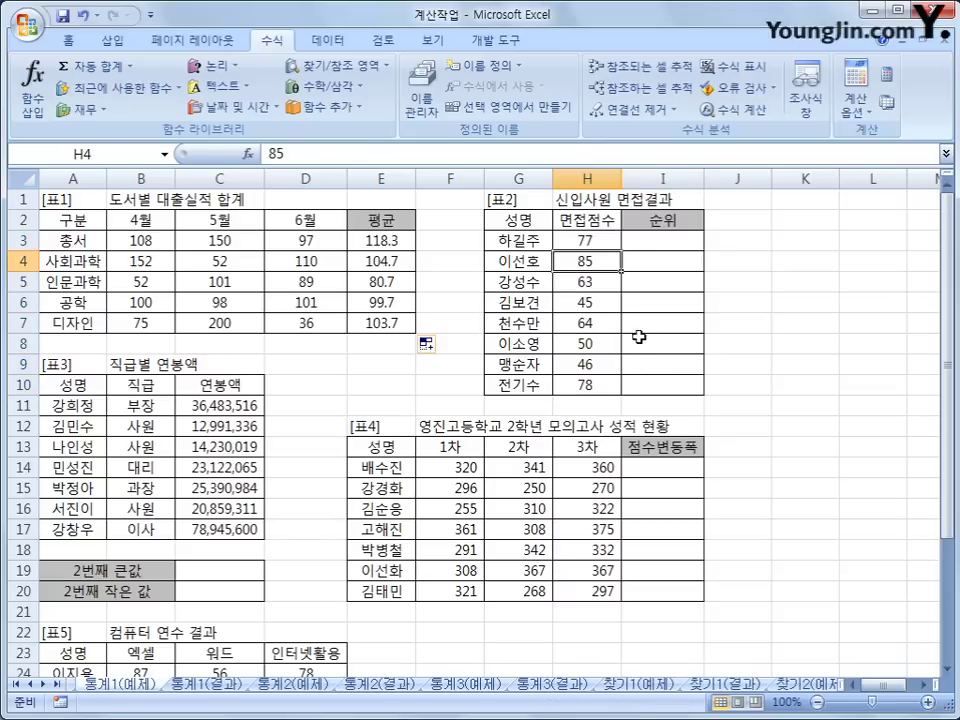
pyautogui.click(665, 261)
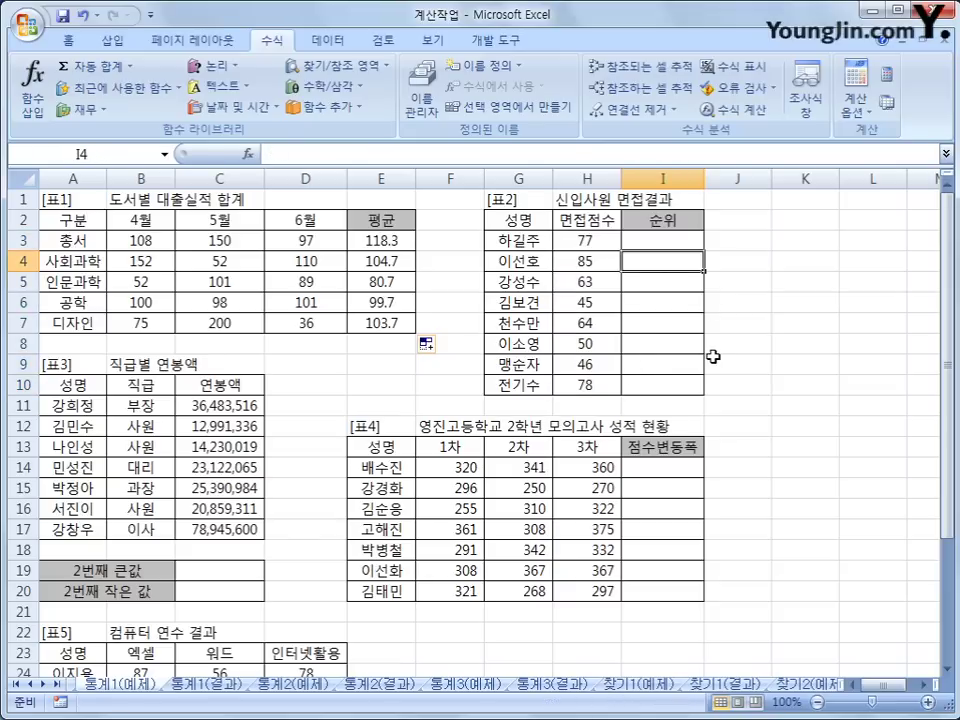
# Insert the statistical function RANK in cell I3 with H3 as its Number argument.
pyautogui.click(690, 244)
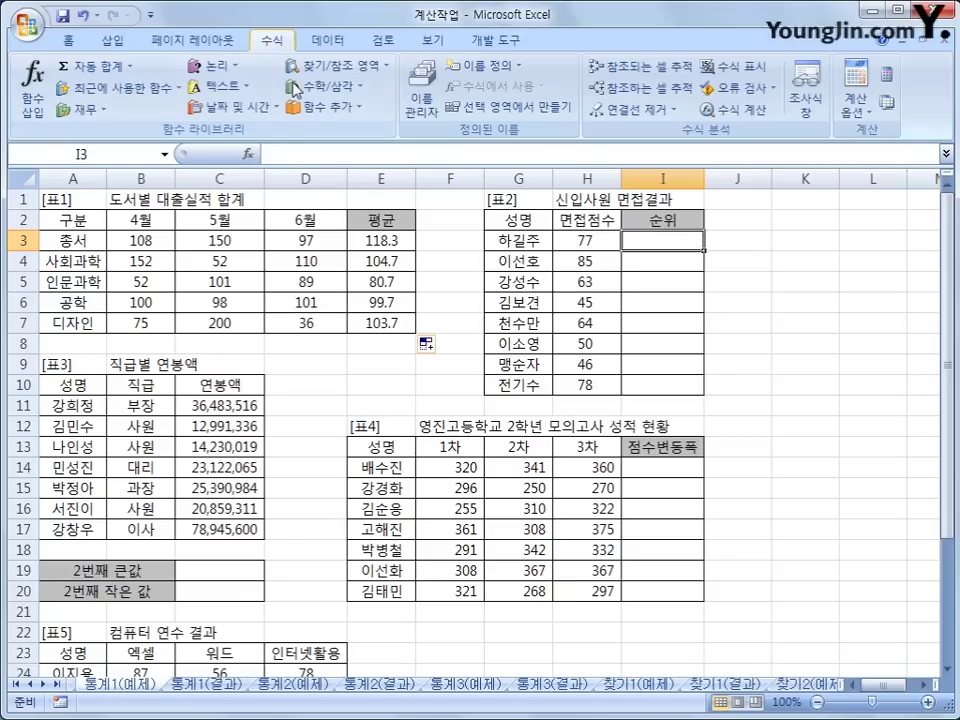
pyautogui.click(318, 108)
pyautogui.moveTo(318, 131)
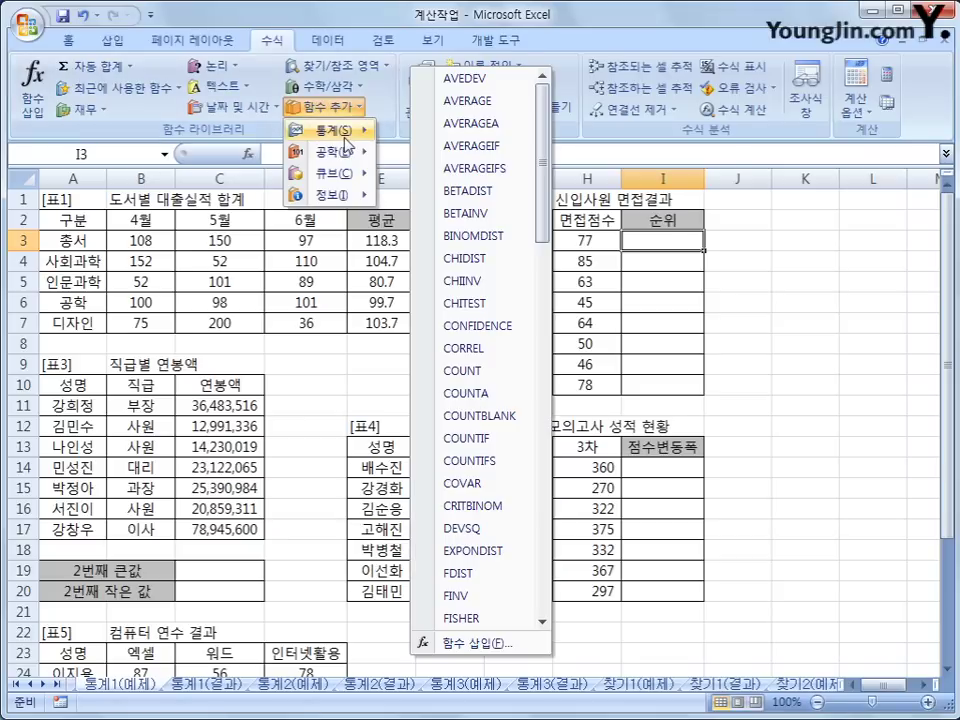
pyautogui.moveTo(546, 133); pyautogui.dragTo(560, 392)
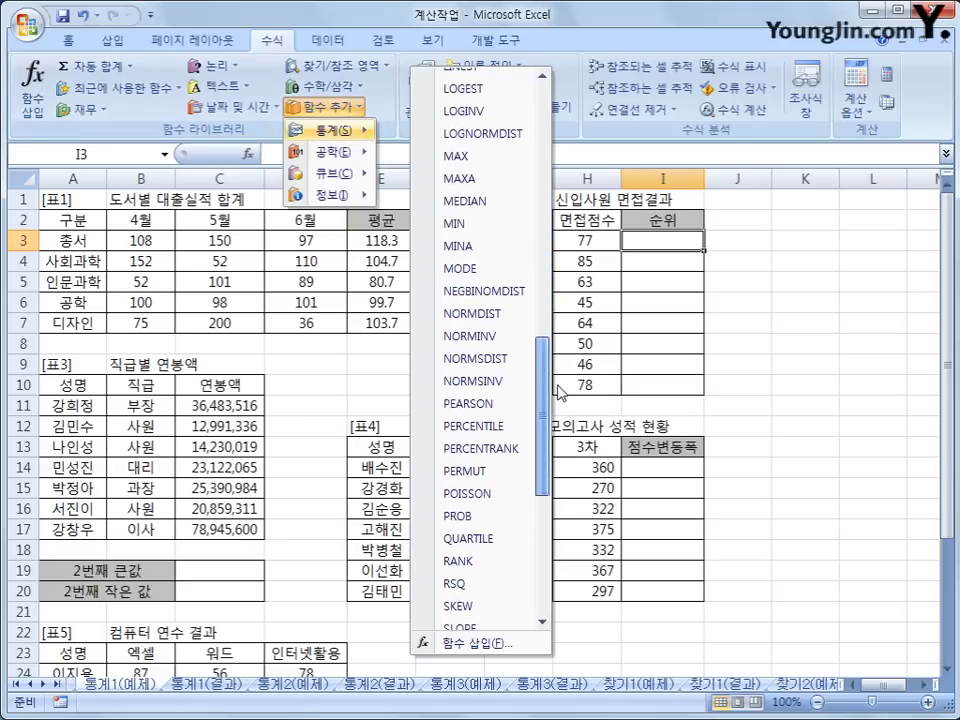
pyautogui.click(466, 563)
pyautogui.moveTo(274, 439); pyautogui.dragTo(454, 510)
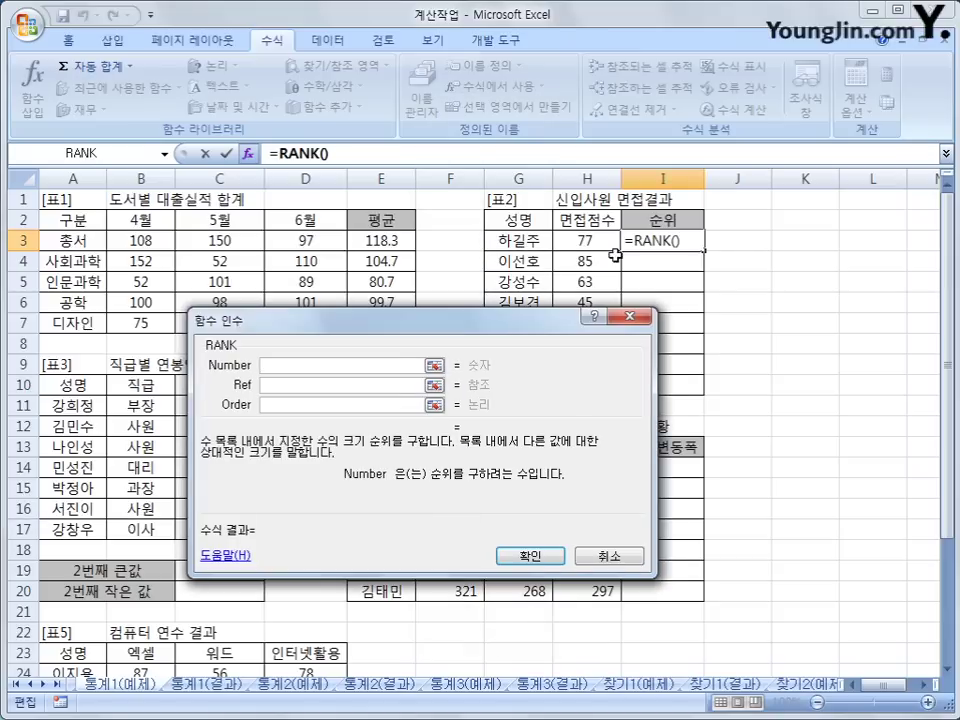
pyautogui.click(588, 241)
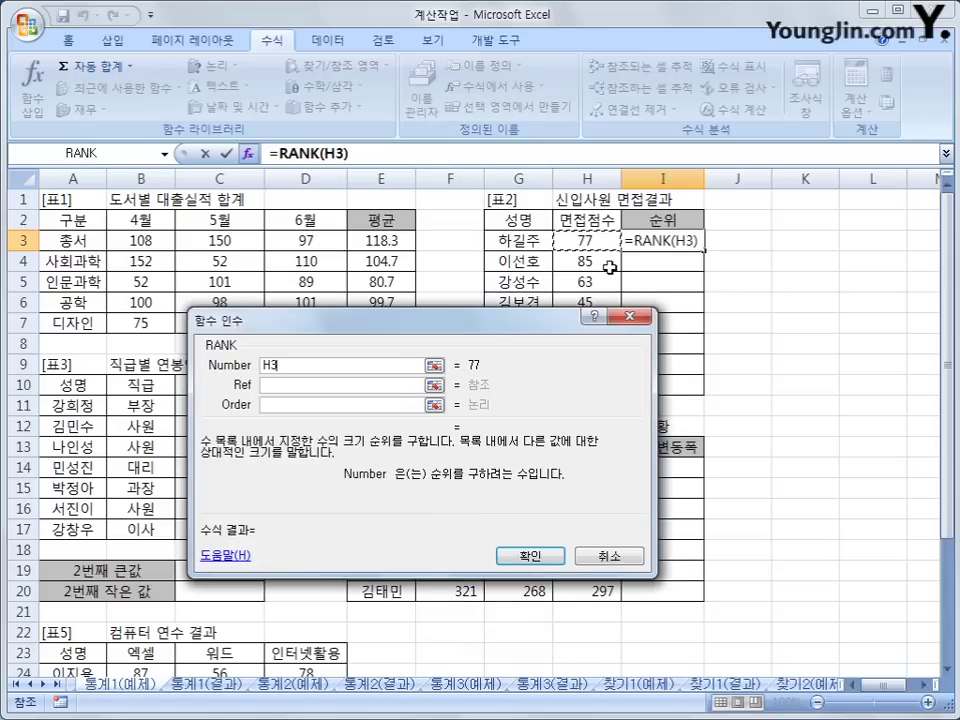
# Set RANK's Ref argument to the interview scores H3:H10 and make it the absolute reference $H$3:$H$10.
pyautogui.click(382, 385)
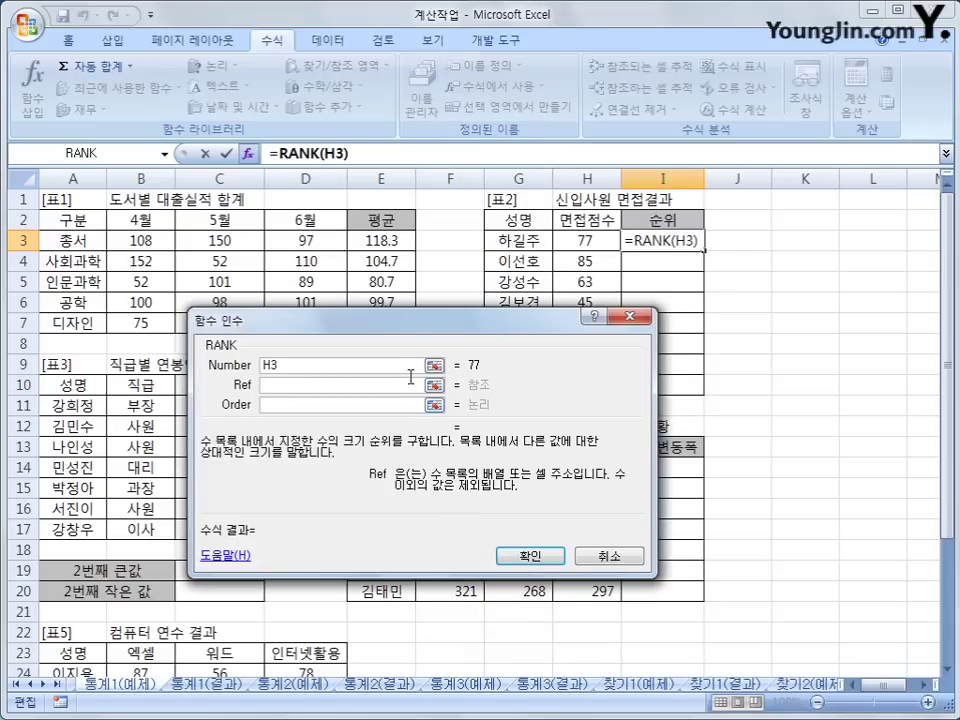
pyautogui.moveTo(414, 317); pyautogui.dragTo(305, 341)
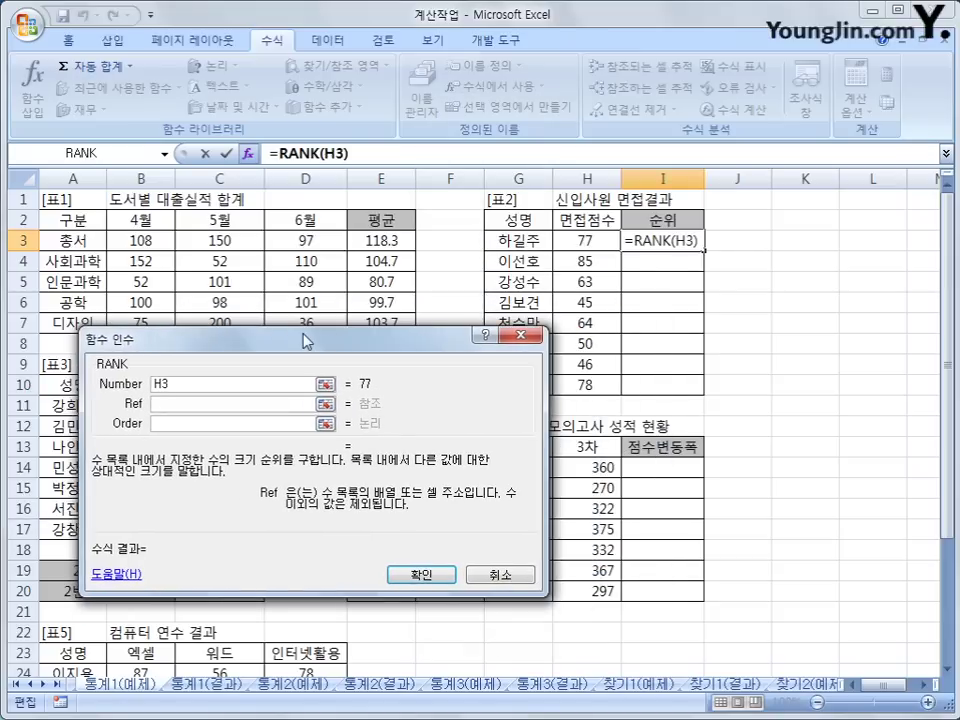
pyautogui.click(582, 240)
pyautogui.moveTo(582, 240); pyautogui.dragTo(583, 384)
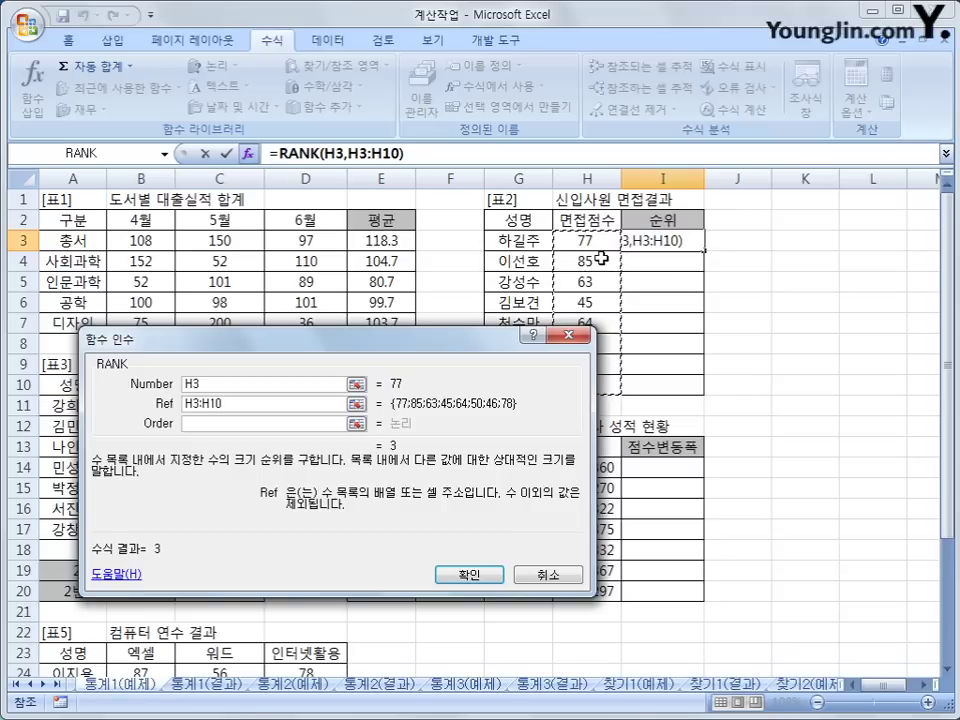
pyautogui.click(214, 394)
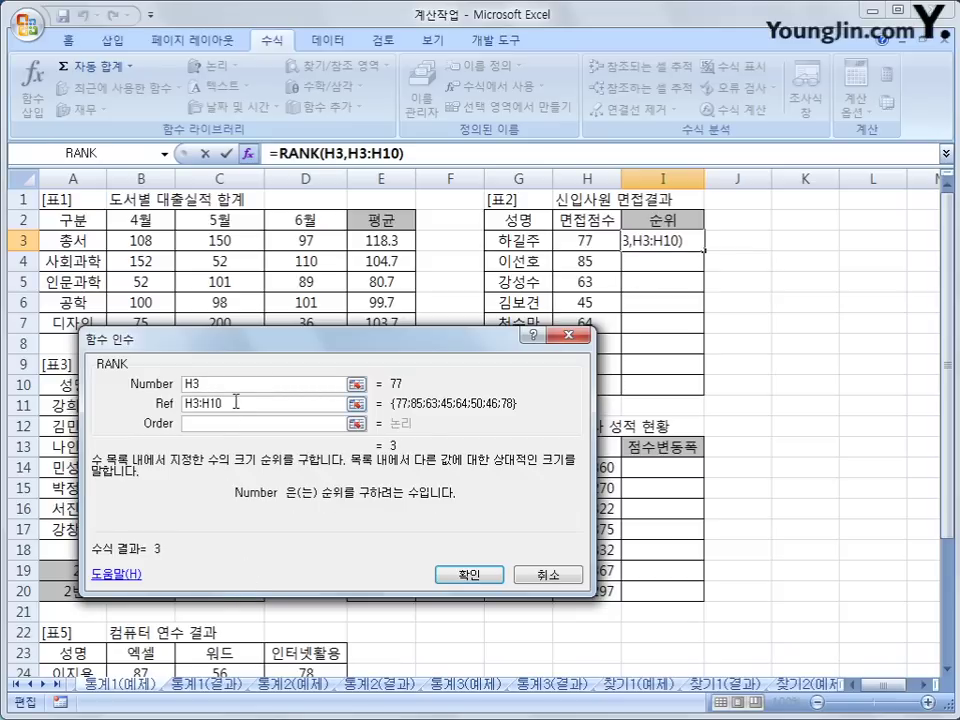
pyautogui.click(236, 401)
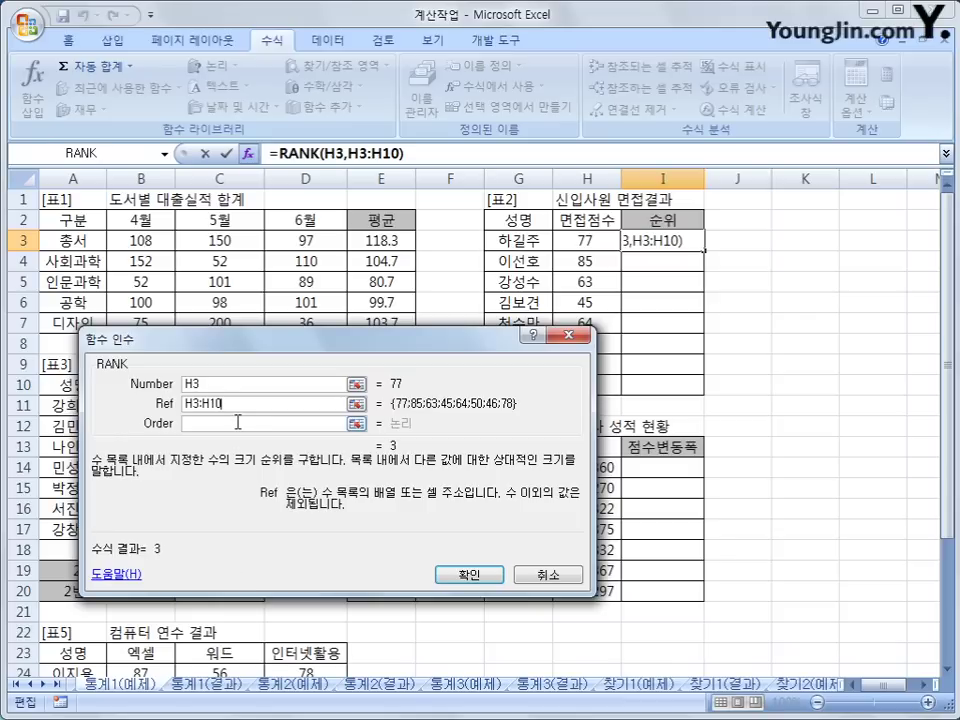
pyautogui.moveTo(242, 403); pyautogui.dragTo(184, 403)
pyautogui.press('F4')
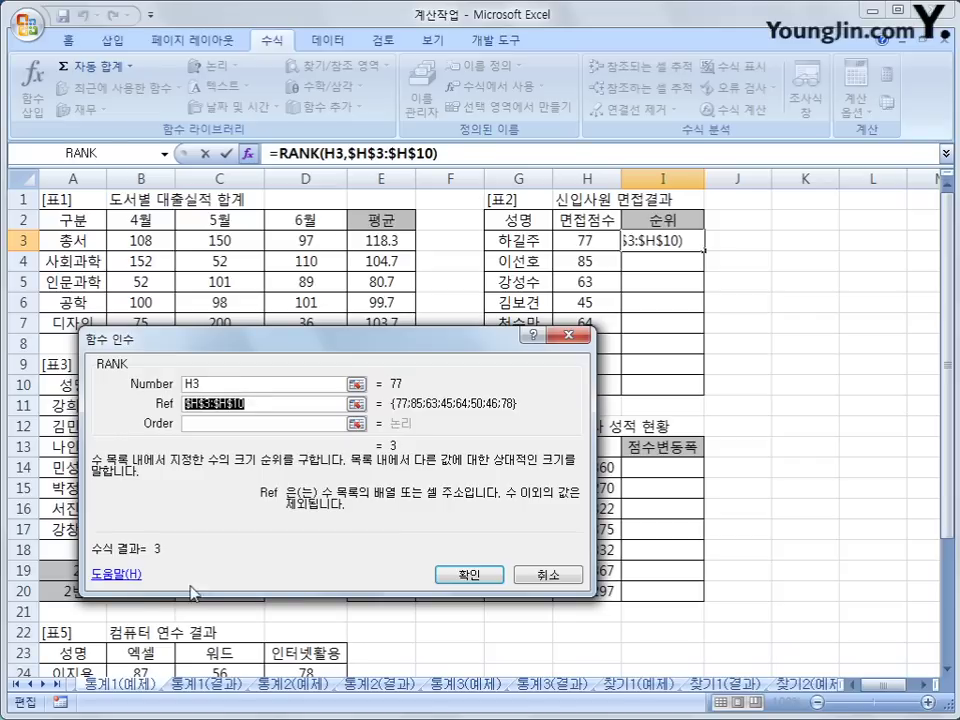
# Leave RANK's Order argument empty, accept the function, and fill the formula from I3 down to I10.
pyautogui.press('Tab')
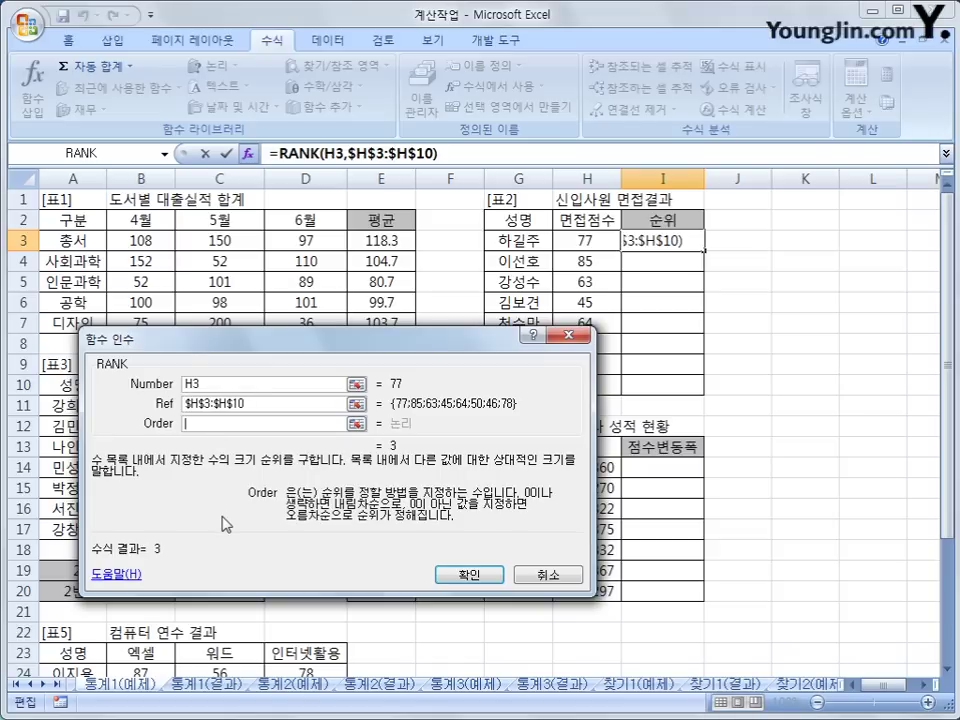
pyautogui.click(486, 574)
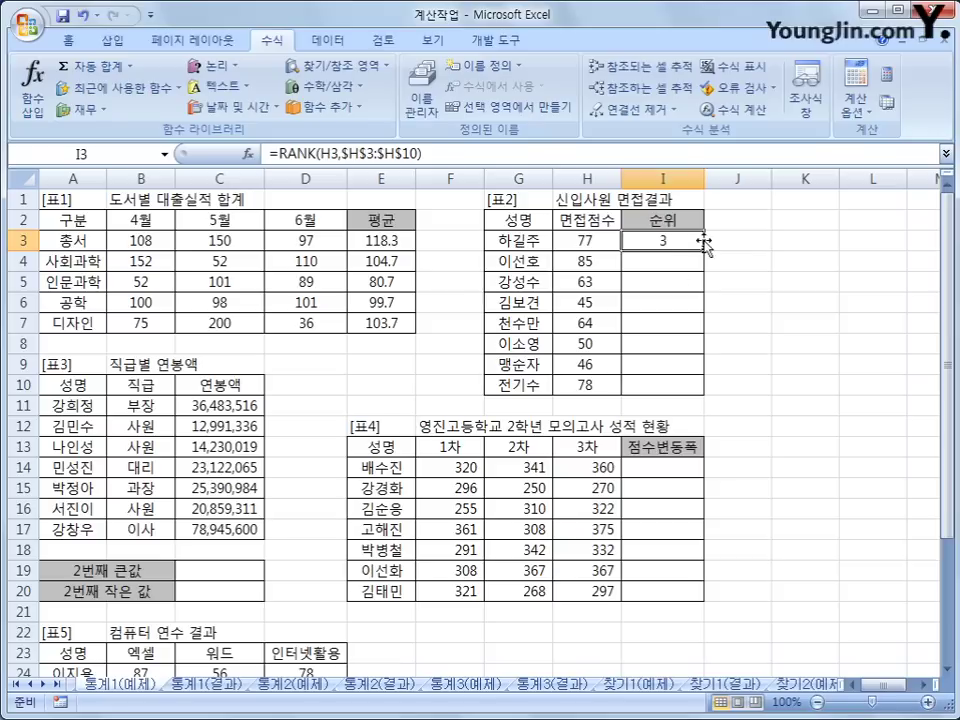
pyautogui.moveTo(704, 242); pyautogui.dragTo(704, 397)
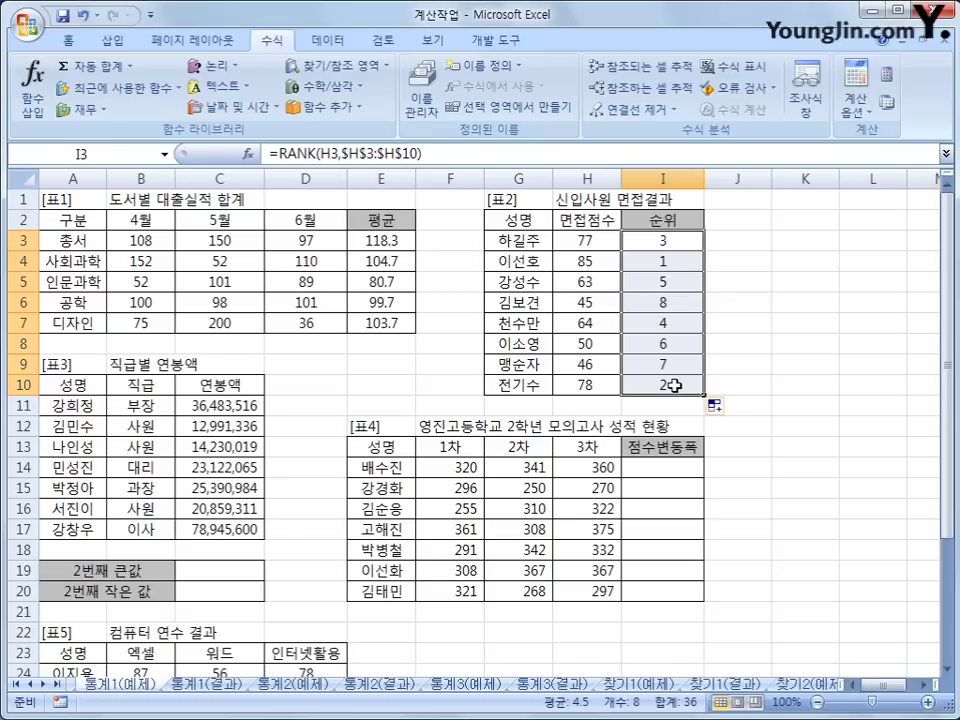
# Append &"등" to the RANK formula in cell I3.
pyautogui.click(659, 249)
pyautogui.click(482, 155)
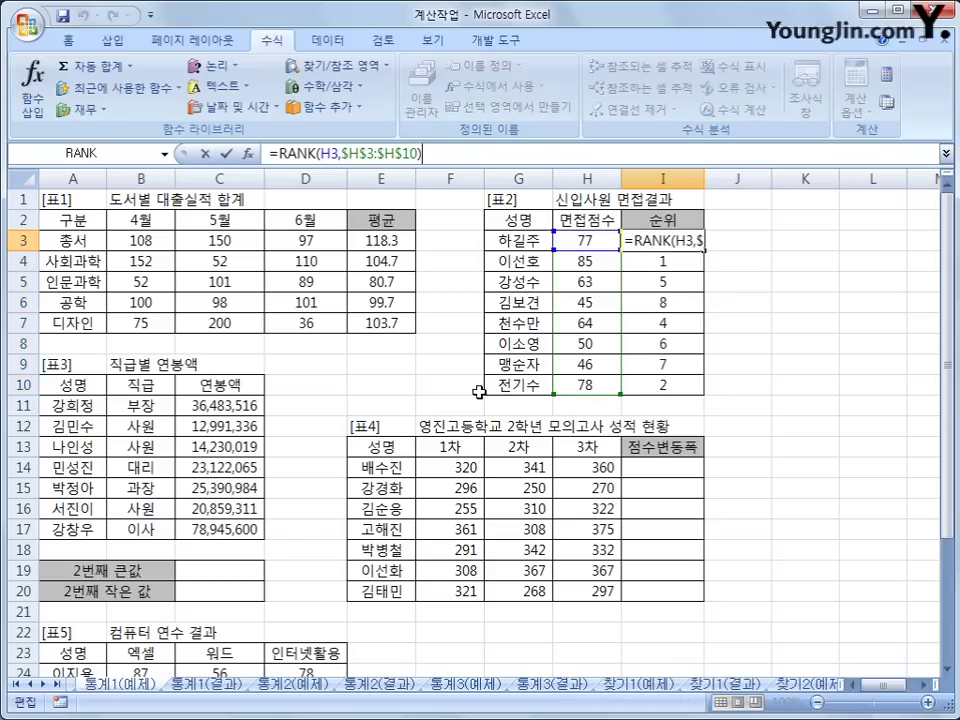
pyautogui.write('&')
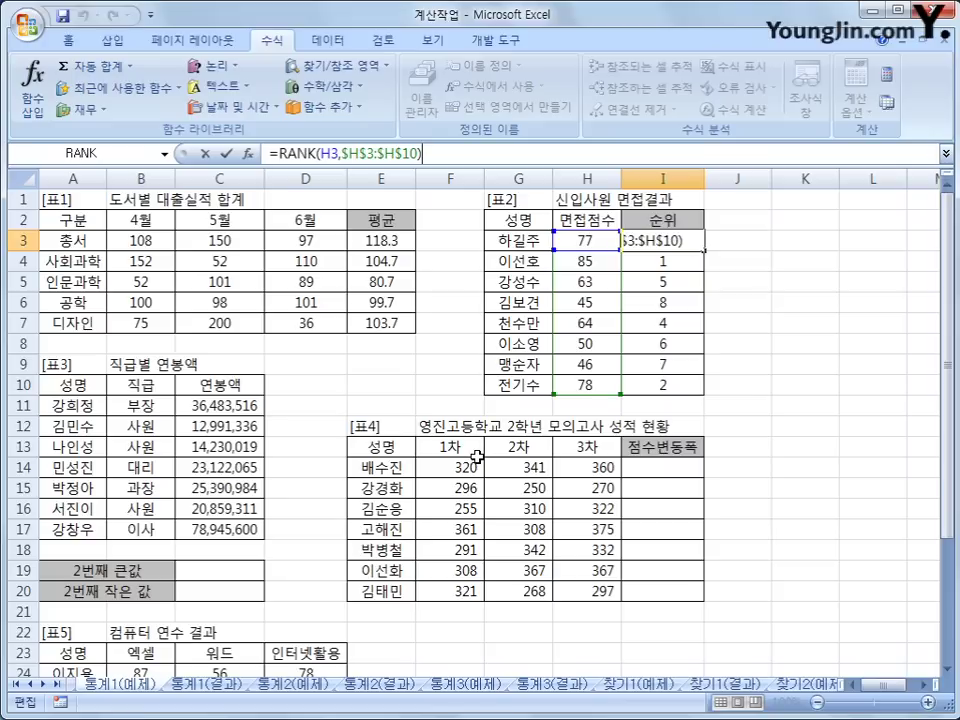
pyautogui.write('"em')
pyautogui.press('BackSpace')
pyautogui.press('BackSpace')
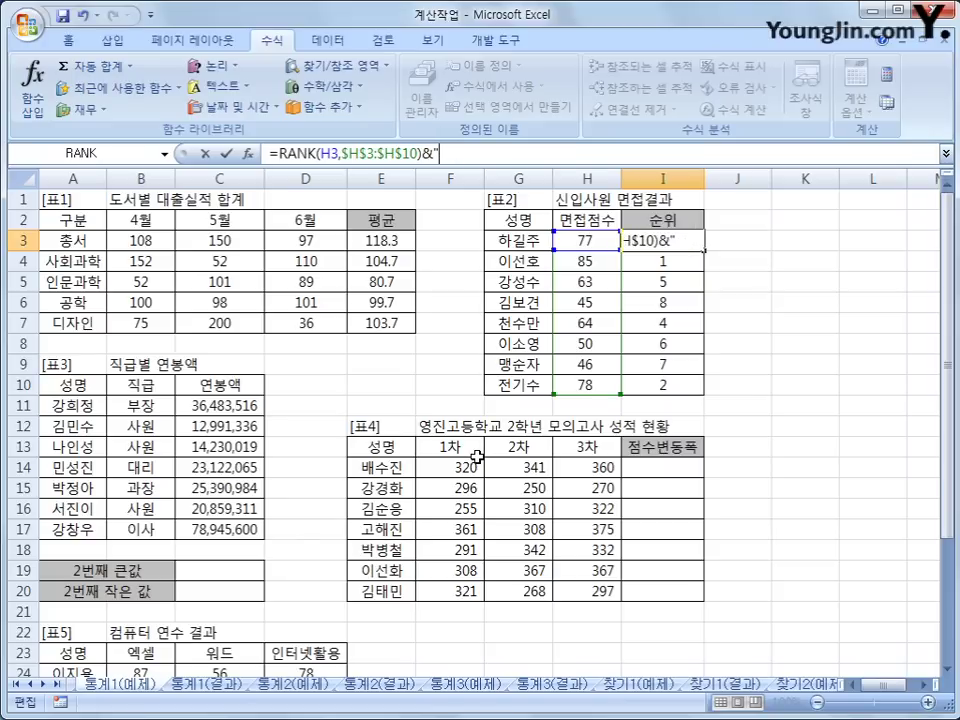
pyautogui.write('등"')
pyautogui.press('Return')
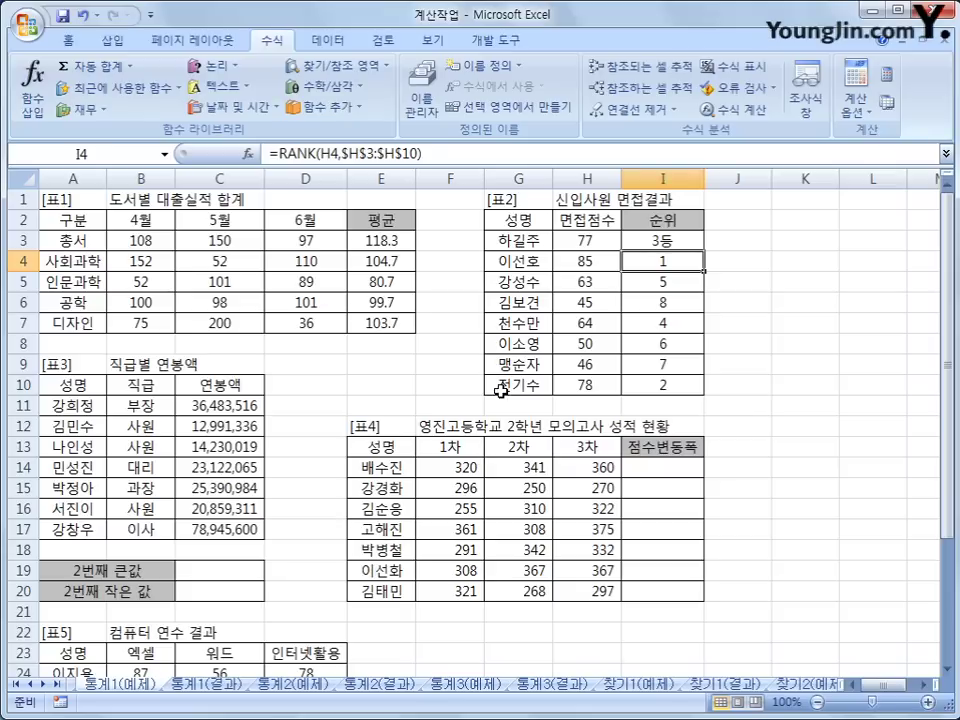
# Fill the formula with the 등 suffix from I3 down to I10 in table 2.
pyautogui.click(666, 243)
pyautogui.moveTo(704, 251); pyautogui.dragTo(690, 387)
pyautogui.click(688, 386)
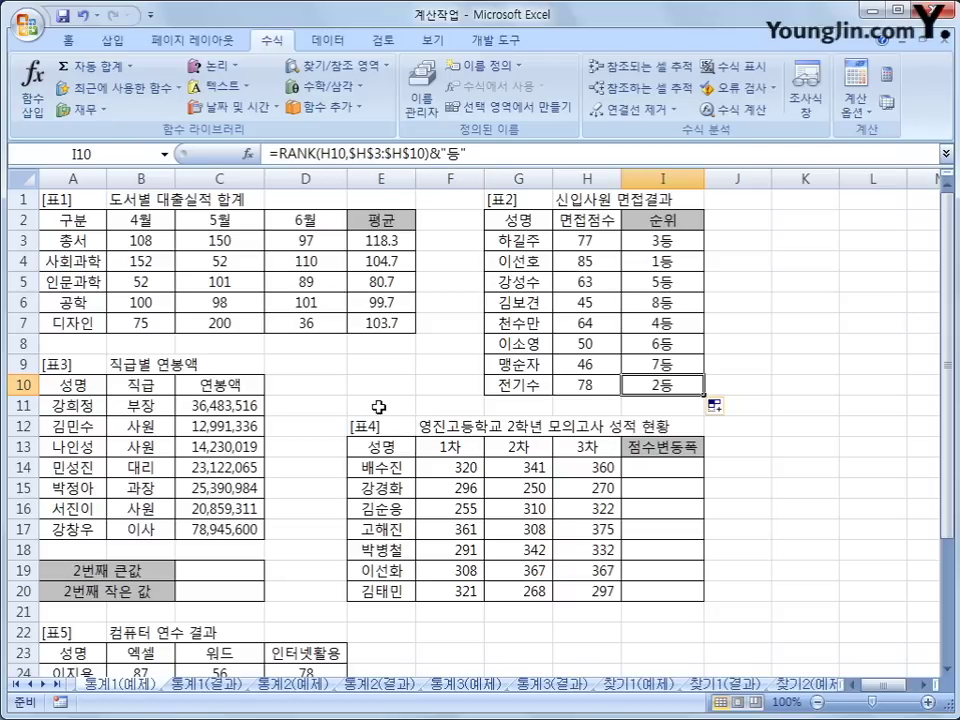
# Insert the statistical function LARGE in cell C19 with salaries C11:C17 as Array and 2 as K.
pyautogui.click(218, 564)
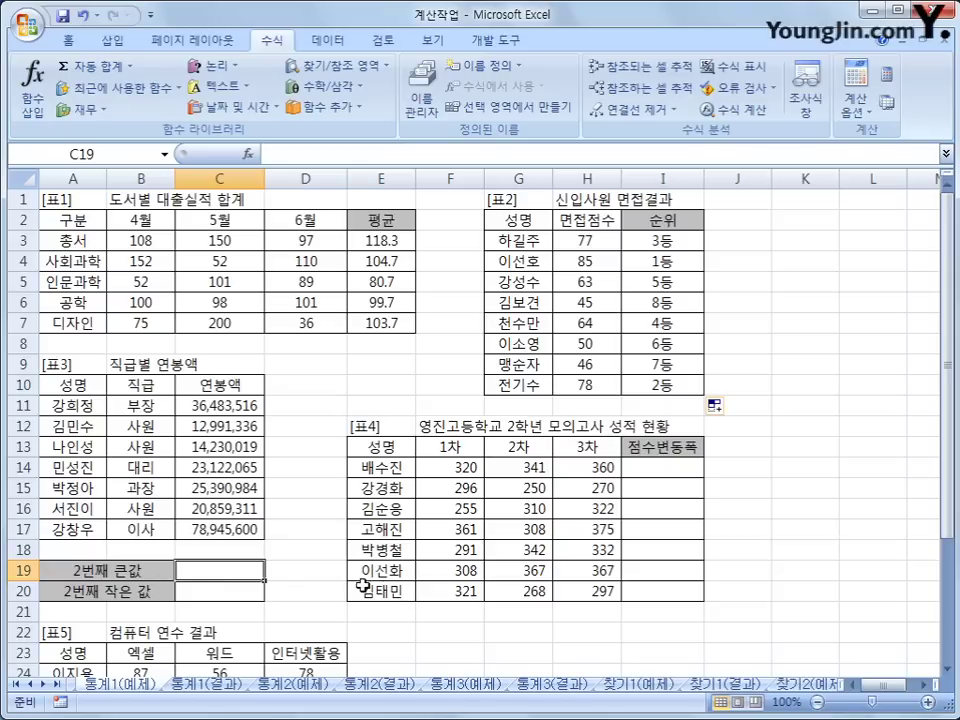
pyautogui.click(353, 110)
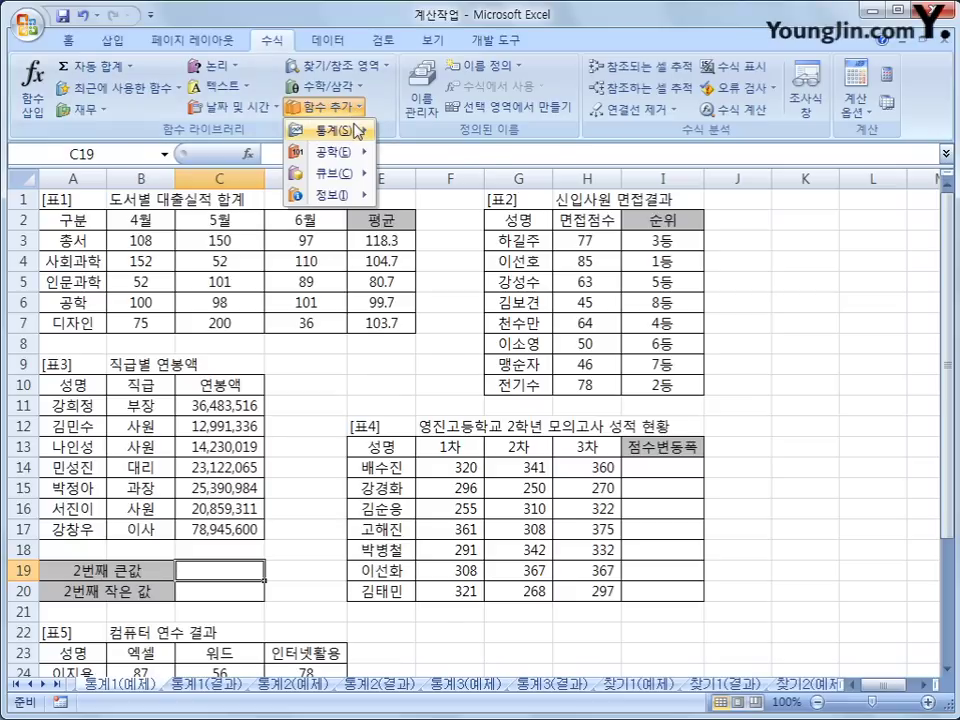
pyautogui.moveTo(360, 130)
pyautogui.moveTo(545, 152); pyautogui.dragTo(552, 278)
pyautogui.click(463, 511)
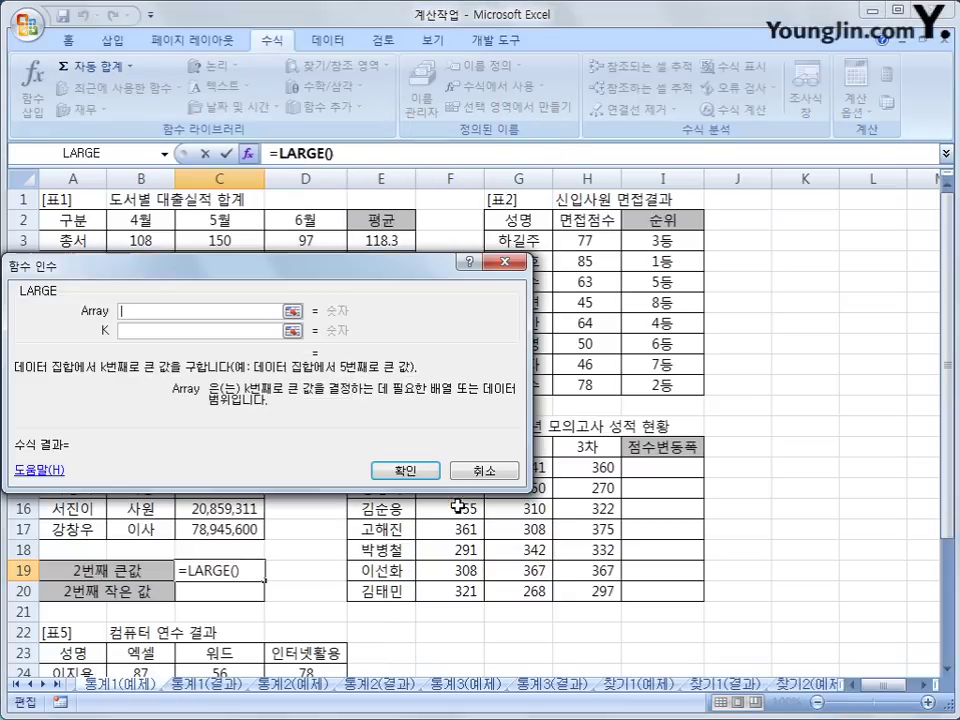
pyautogui.moveTo(311, 422); pyautogui.dragTo(609, 360)
pyautogui.moveTo(193, 411); pyautogui.dragTo(212, 522)
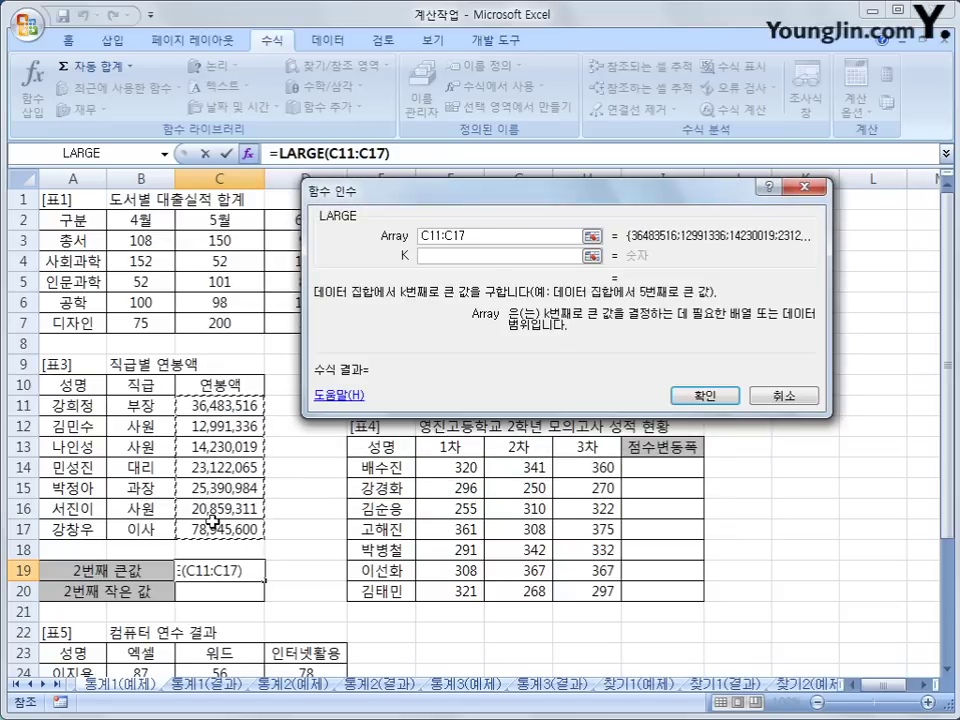
pyautogui.click(435, 254)
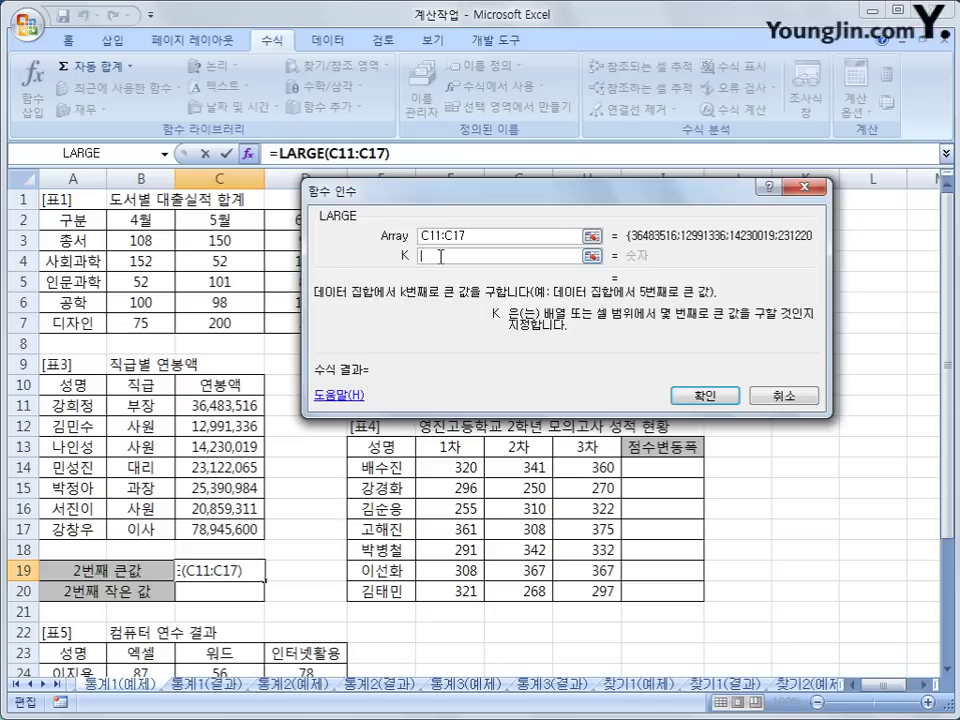
pyautogui.write('2')
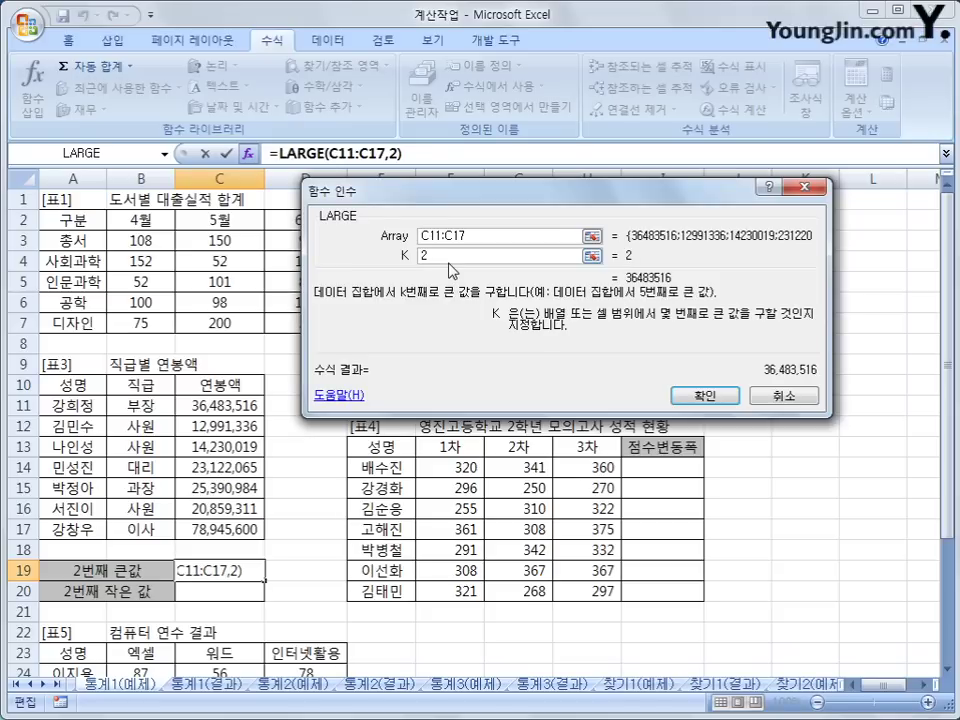
pyautogui.click(705, 396)
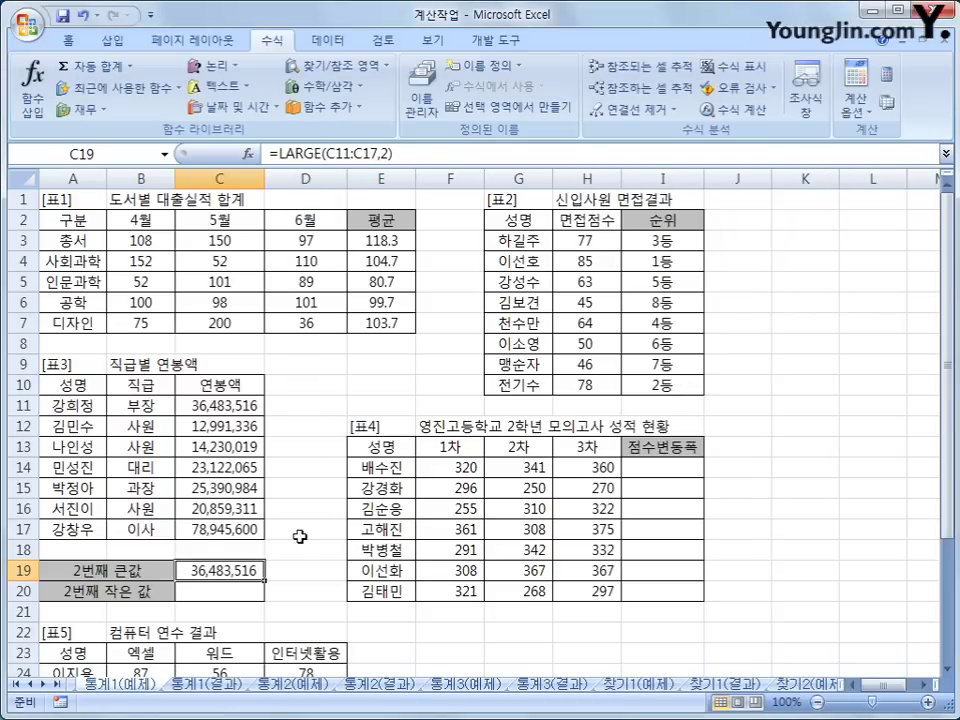
# Insert the statistical function SMALL in cell C20 with salaries C11:C17 as Array and 2 as K.
pyautogui.click(246, 588)
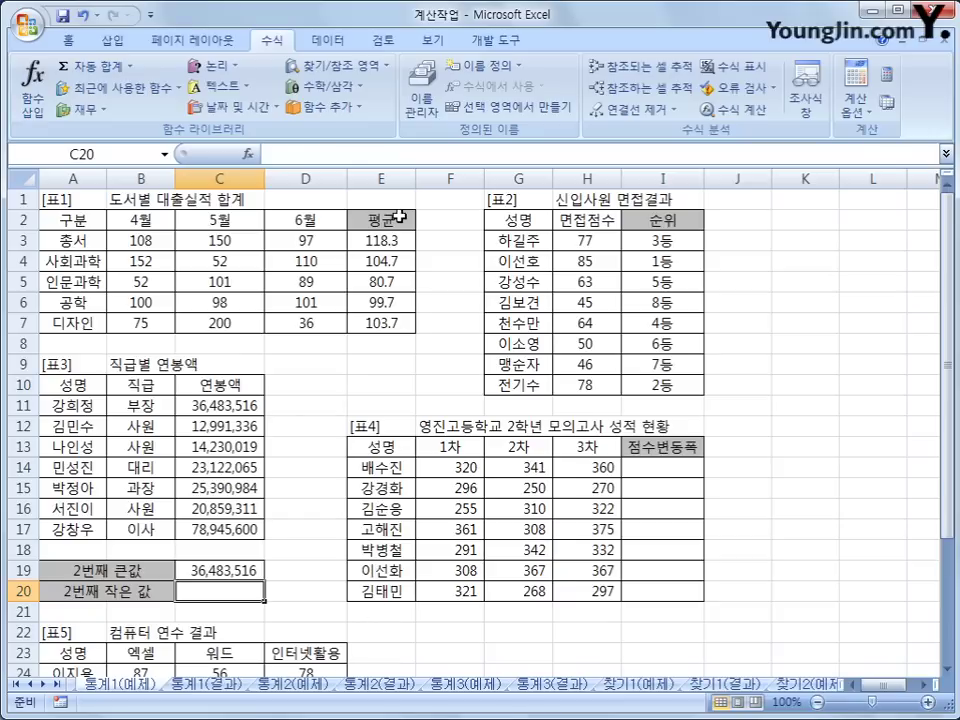
pyautogui.click(322, 106)
pyautogui.moveTo(364, 130)
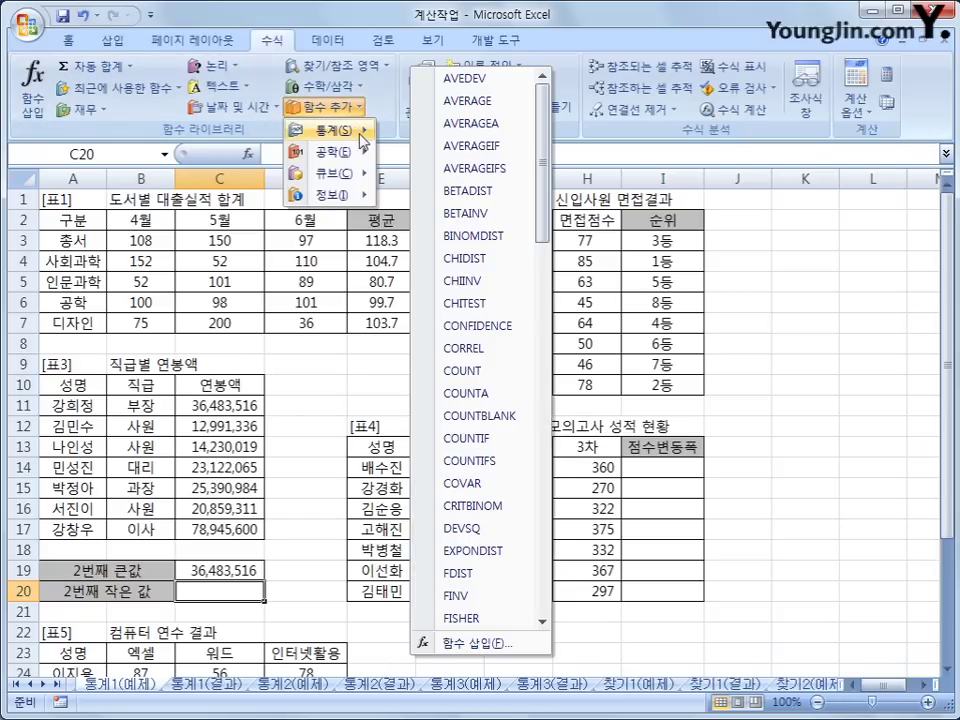
pyautogui.moveTo(541, 140); pyautogui.dragTo(541, 445)
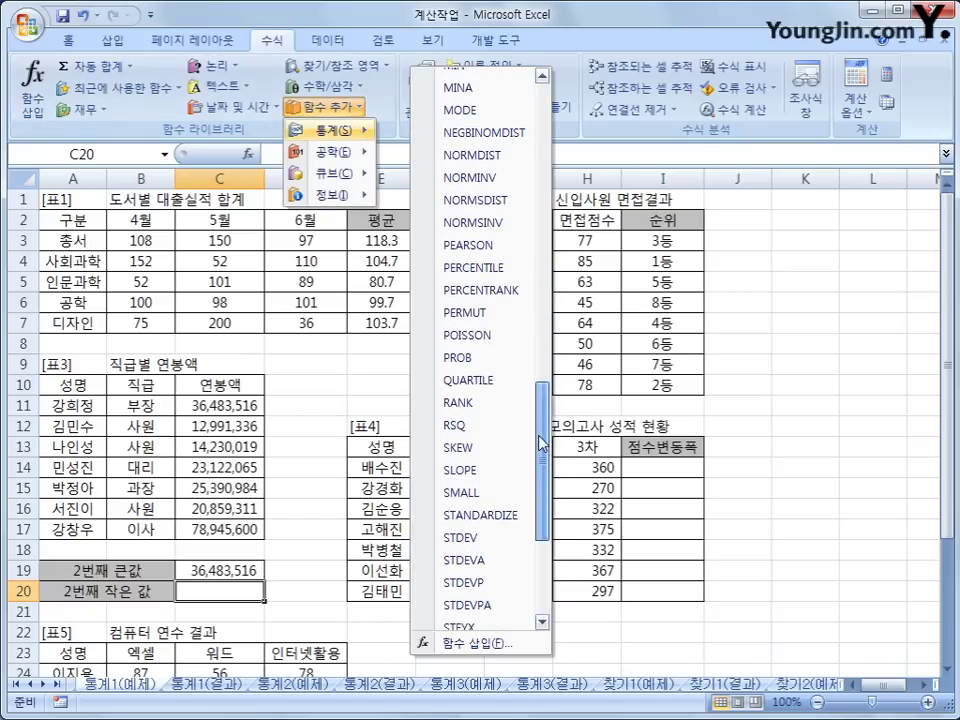
pyautogui.click(495, 493)
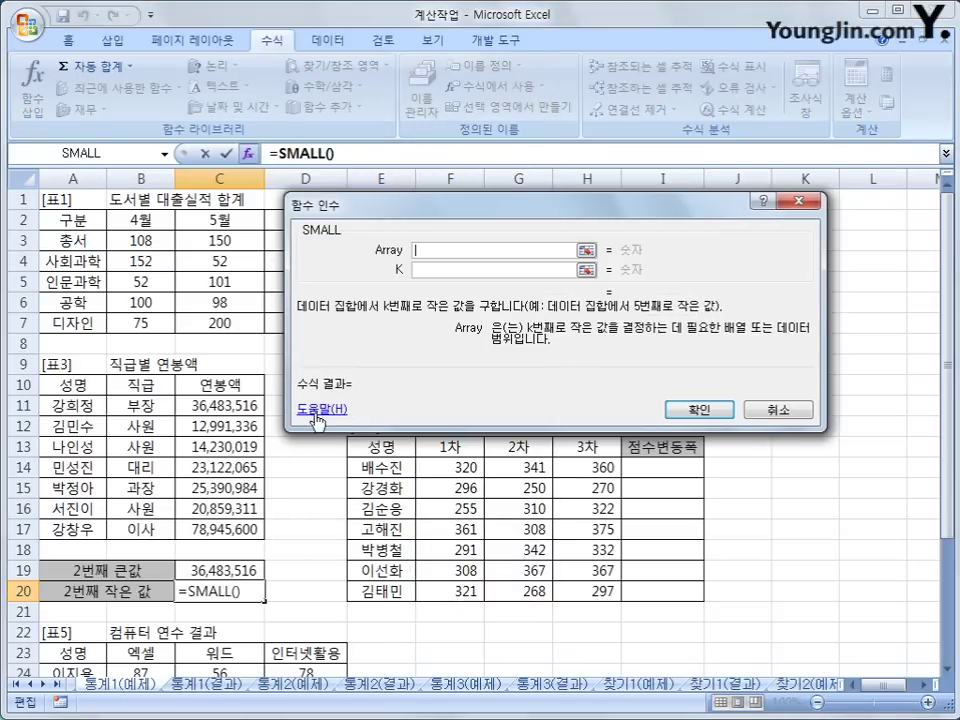
pyautogui.moveTo(250, 408); pyautogui.dragTo(242, 527)
pyautogui.press('Tab')
pyautogui.write('2')
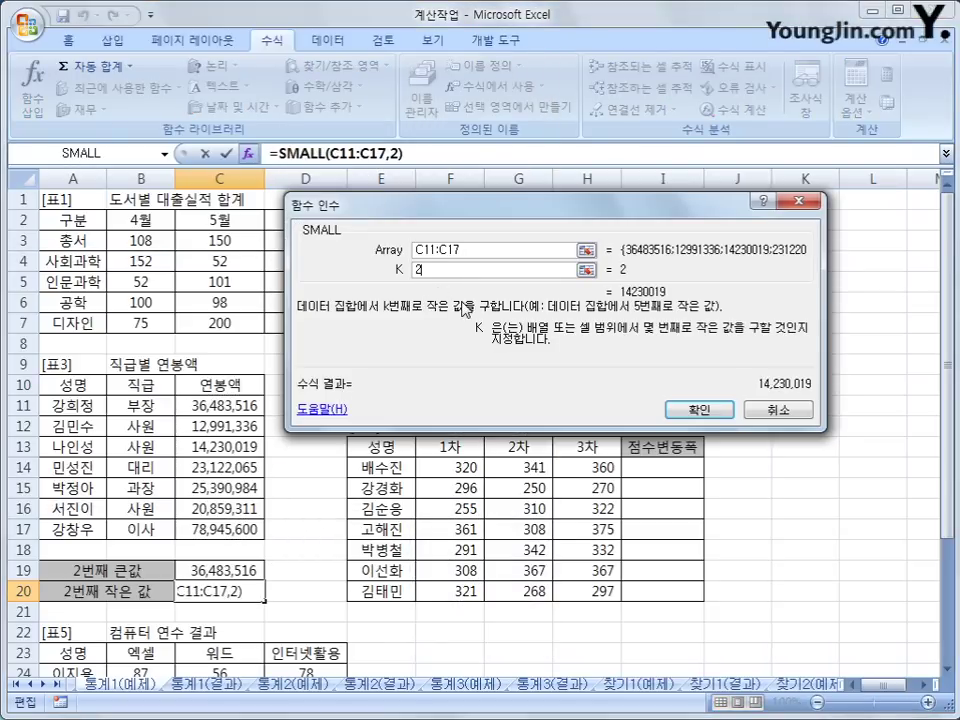
pyautogui.click(699, 410)
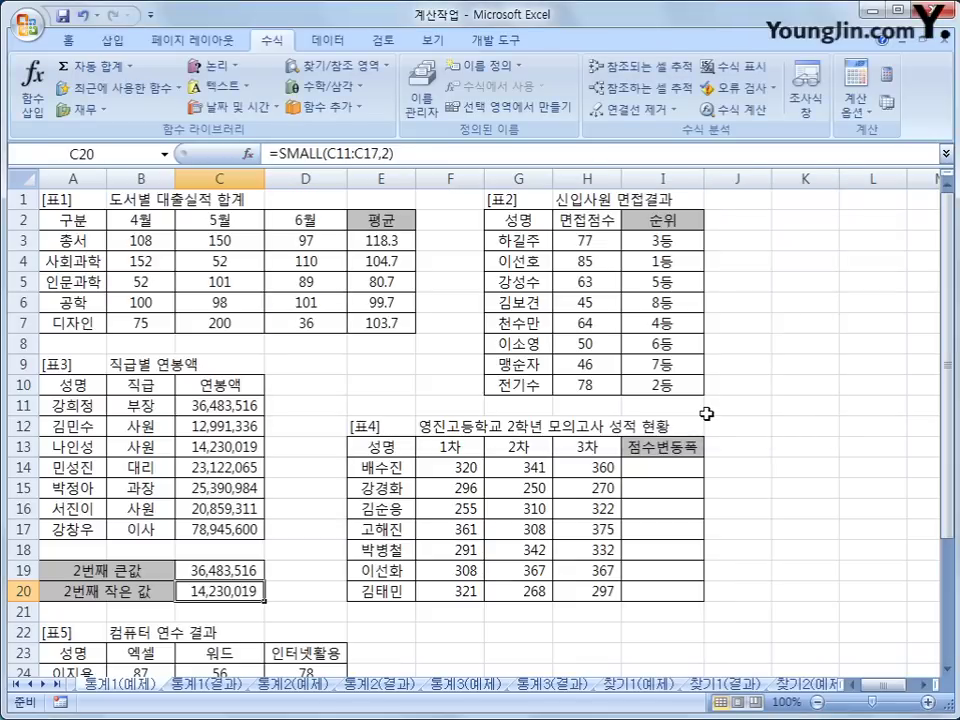
# Insert the statistical function MAX in cell I14 of table 4 with scores F14:H14 as Number1.
pyautogui.click(677, 467)
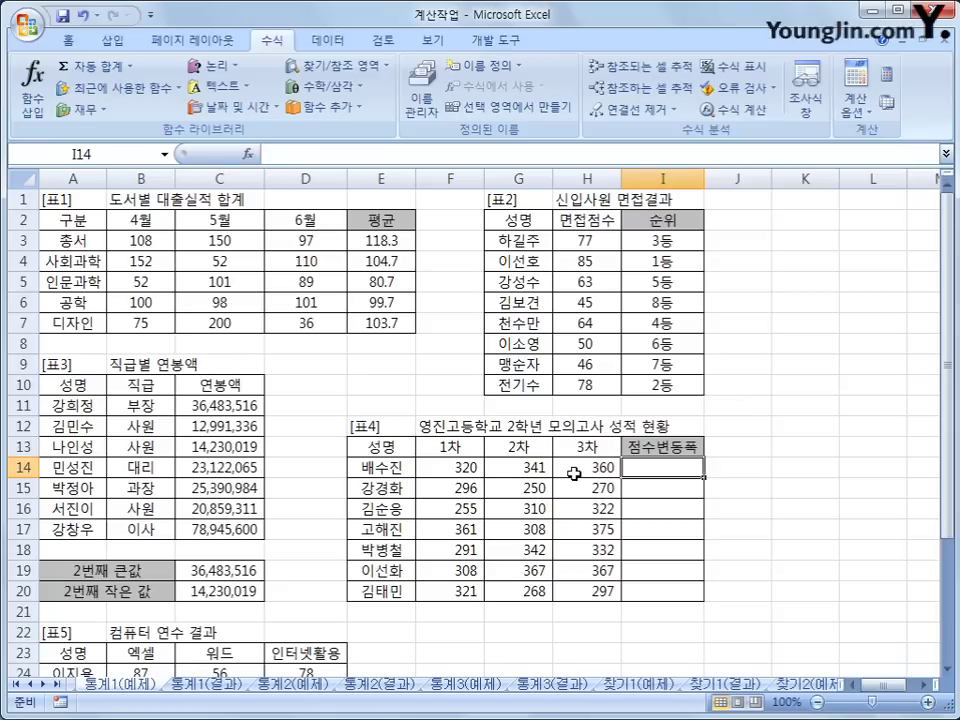
pyautogui.moveTo(465, 464); pyautogui.dragTo(600, 470)
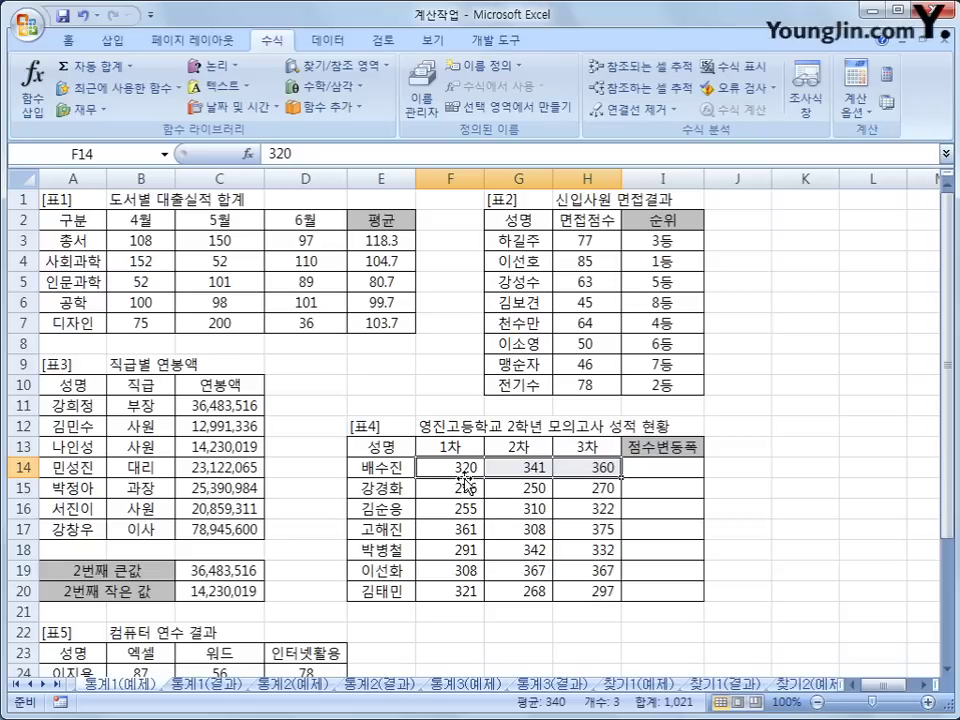
pyautogui.click(670, 465)
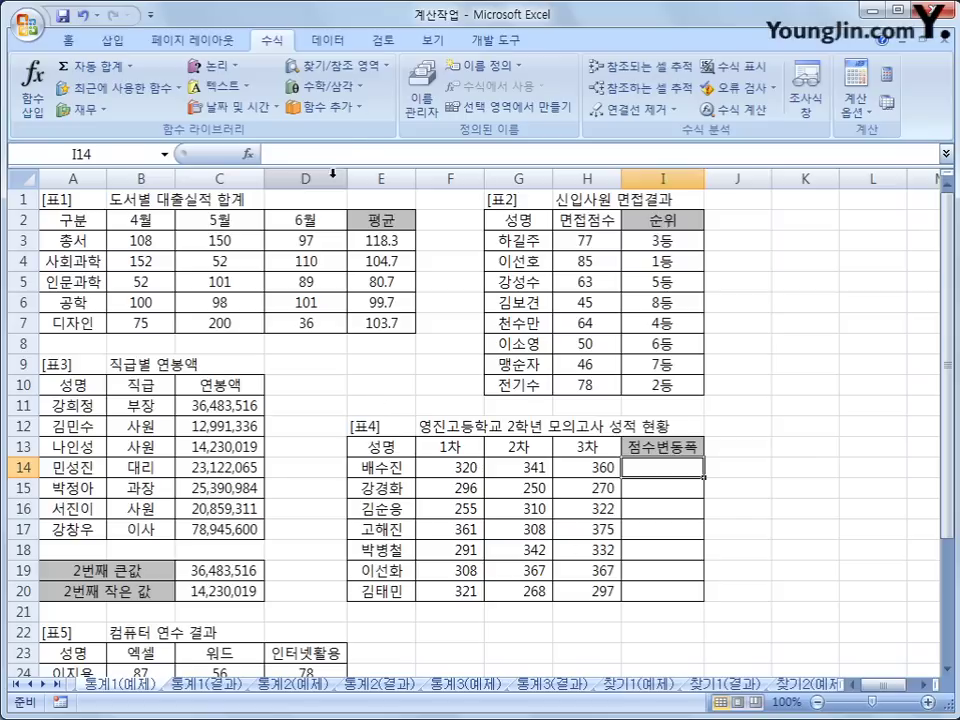
pyautogui.click(340, 106)
pyautogui.moveTo(350, 135)
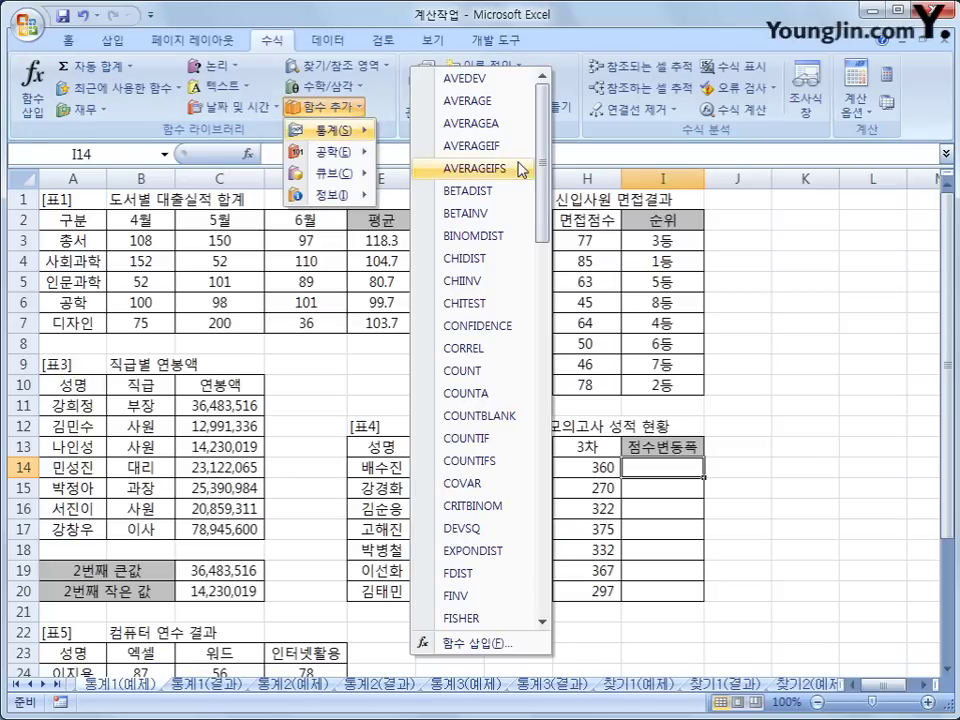
pyautogui.moveTo(545, 155); pyautogui.dragTo(557, 365)
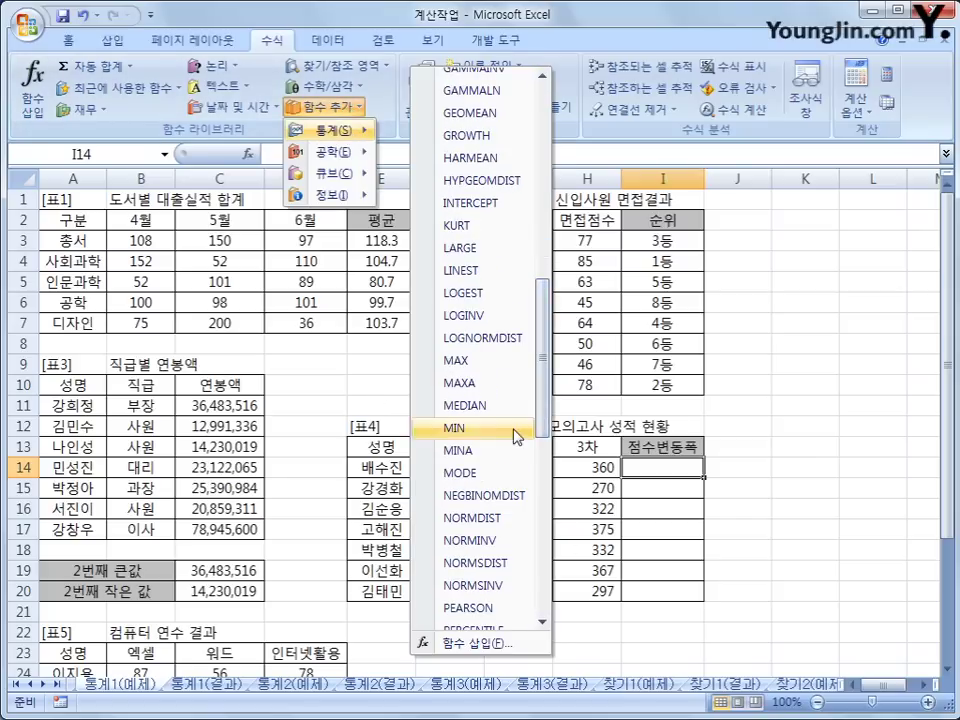
pyautogui.click(455, 360)
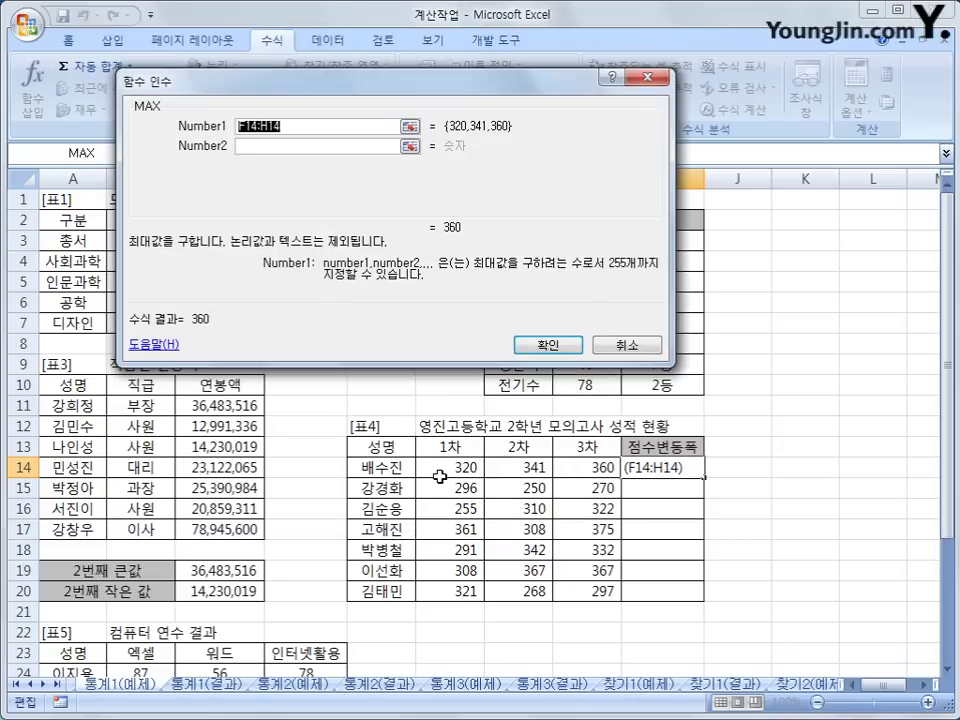
pyautogui.moveTo(440, 477); pyautogui.dragTo(585, 470)
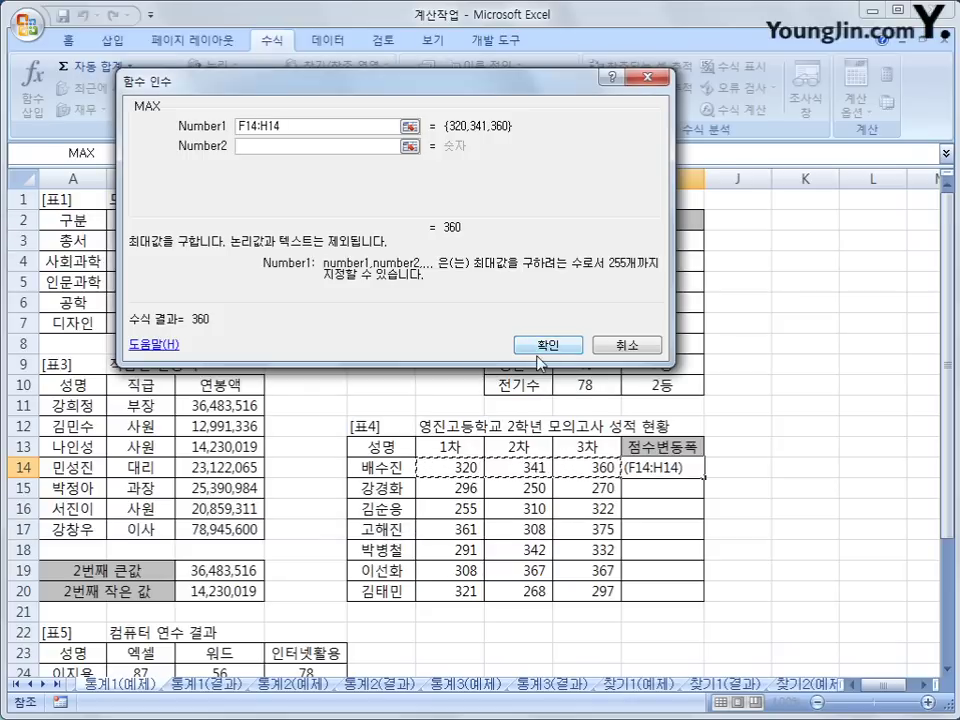
pyautogui.click(547, 347)
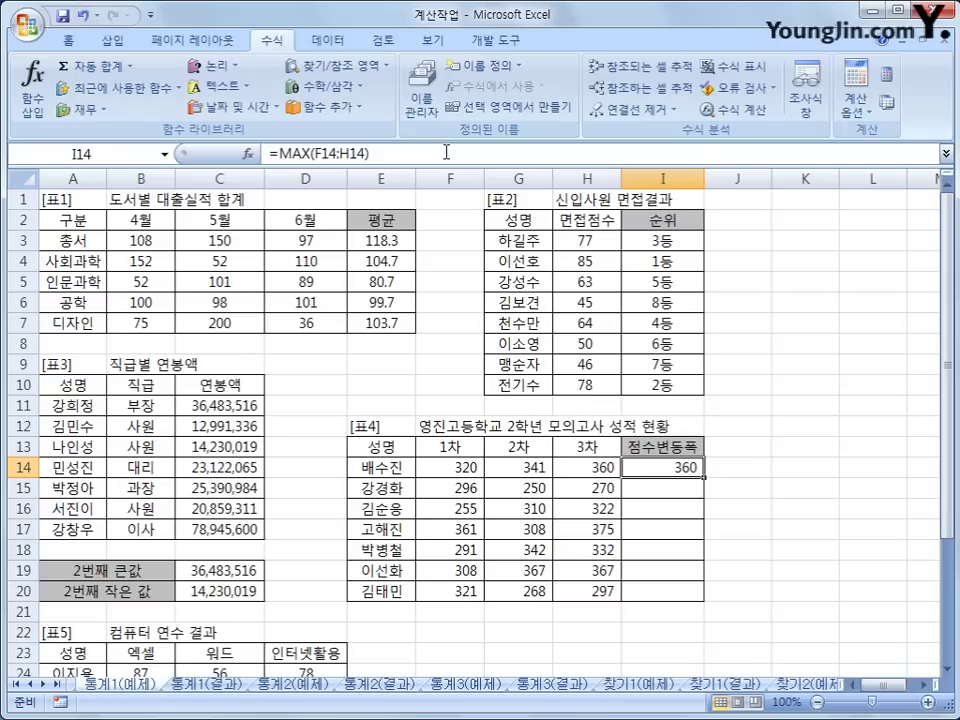
# Extend the formula in I14 to subtract MIN(F14:H14) from the maximum, and fill it down to I20.
pyautogui.click(446, 152)
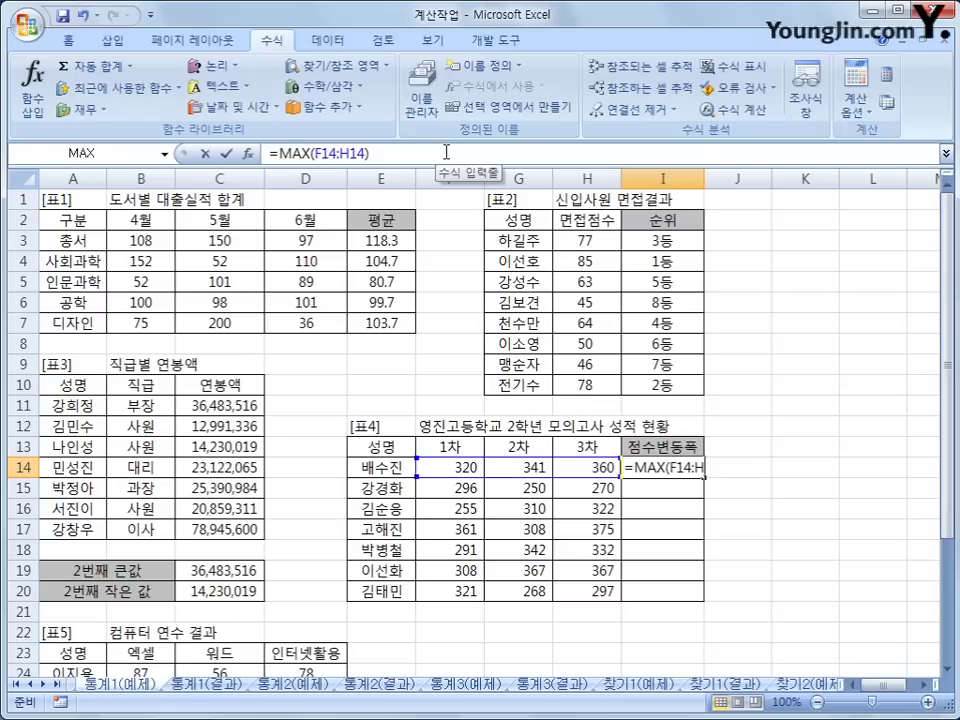
pyautogui.write('-')
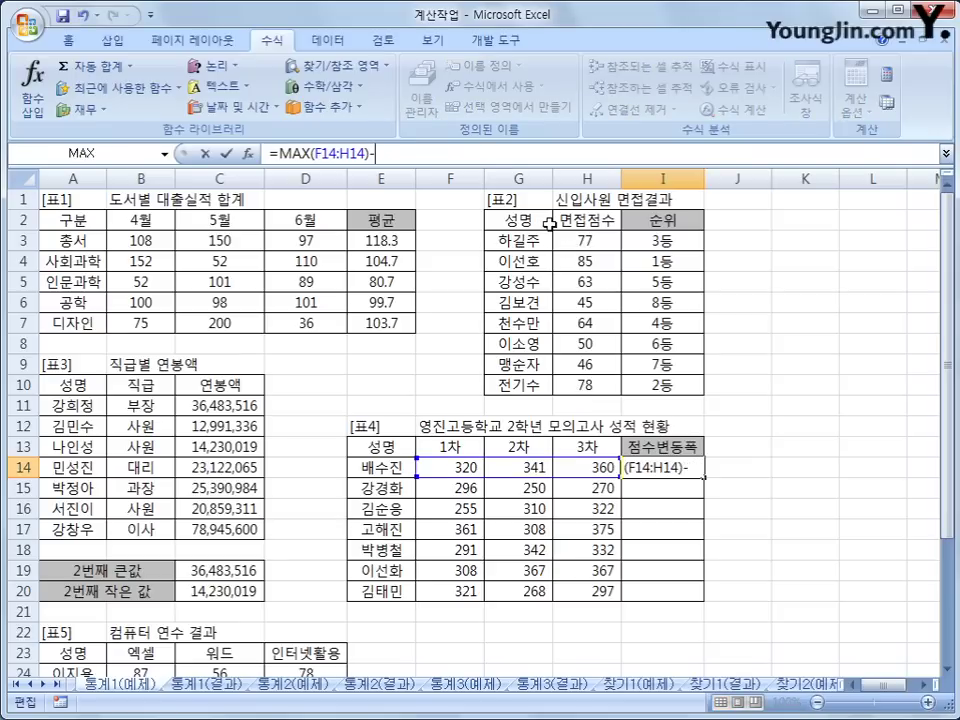
pyautogui.click(320, 106)
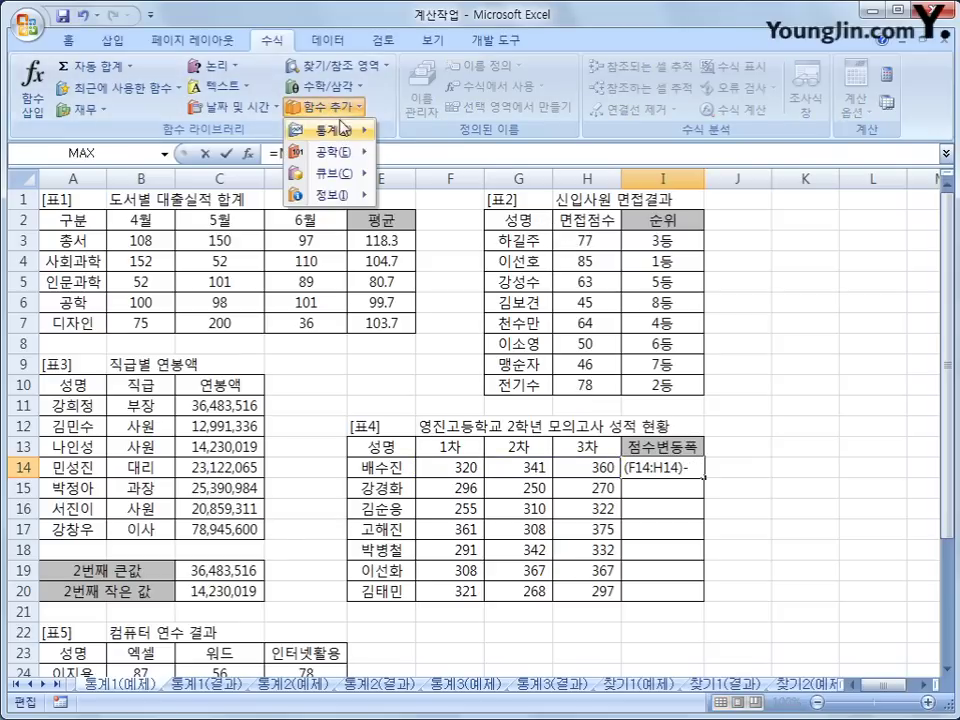
pyautogui.moveTo(343, 130)
pyautogui.moveTo(544, 168); pyautogui.dragTo(560, 355)
pyautogui.click(505, 488)
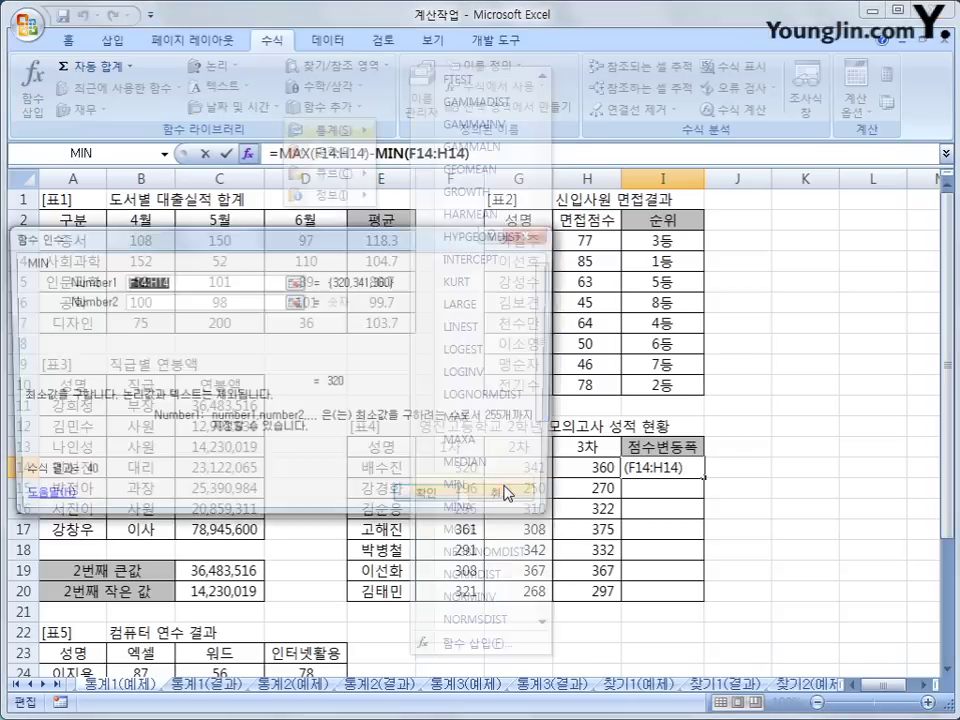
pyautogui.moveTo(437, 425); pyautogui.dragTo(497, 320)
pyautogui.moveTo(448, 466); pyautogui.dragTo(608, 468)
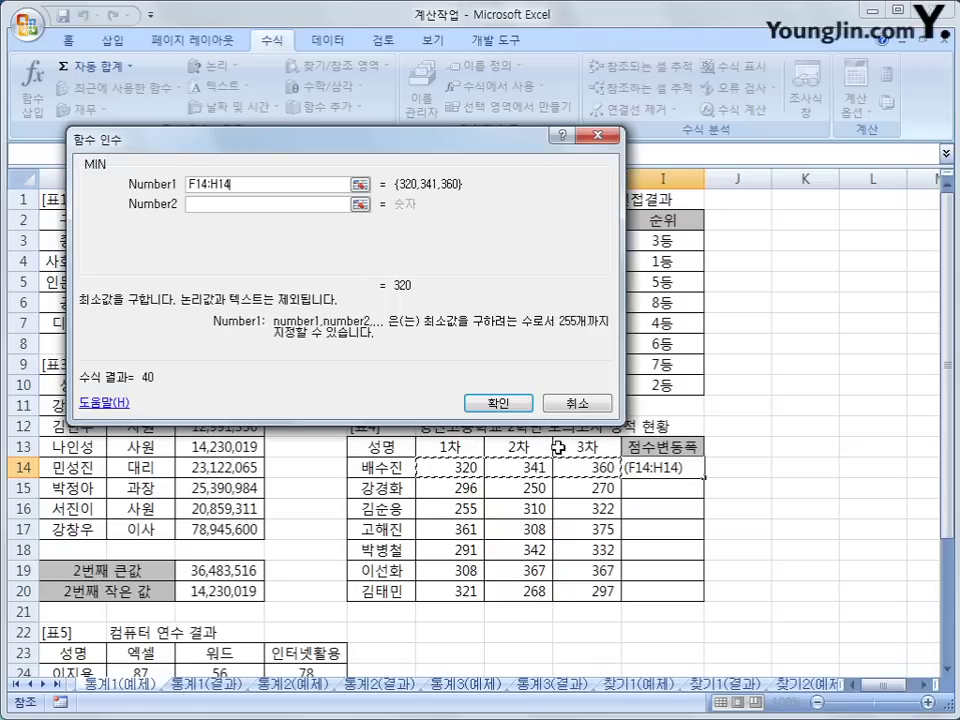
pyautogui.click(518, 404)
pyautogui.moveTo(705, 478); pyautogui.dragTo(706, 598)
# Insert the statistical function STDEV in cell B30 of table 5 with the scores B24:B29 as Number1.
pyautogui.scroll(-2, 453, 470)
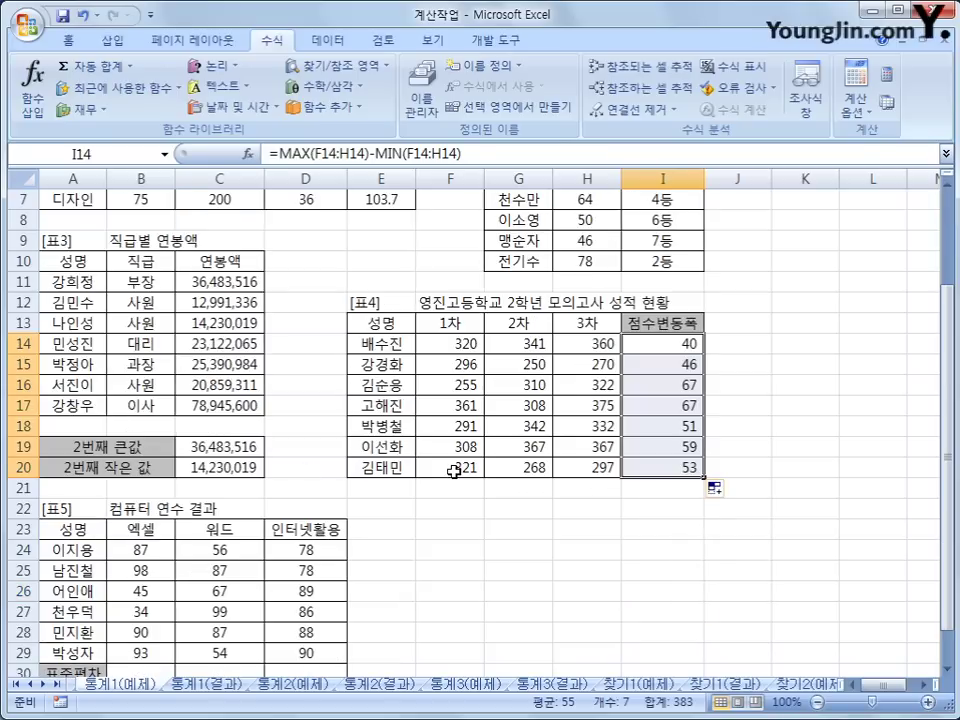
pyautogui.scroll(-3, 453, 467)
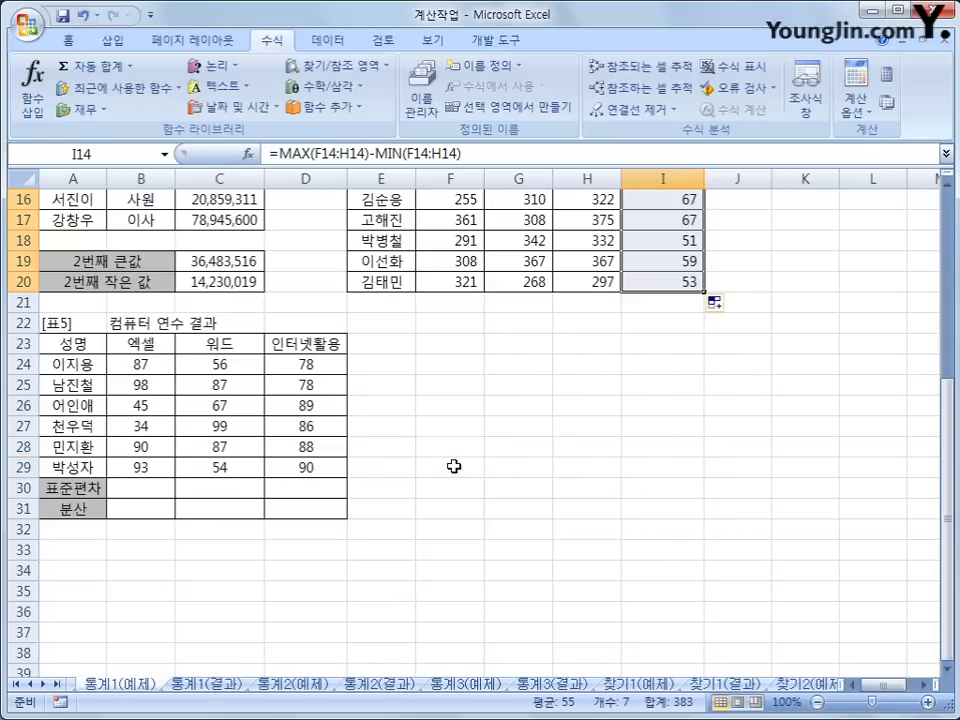
pyautogui.click(152, 472)
pyautogui.click(163, 492)
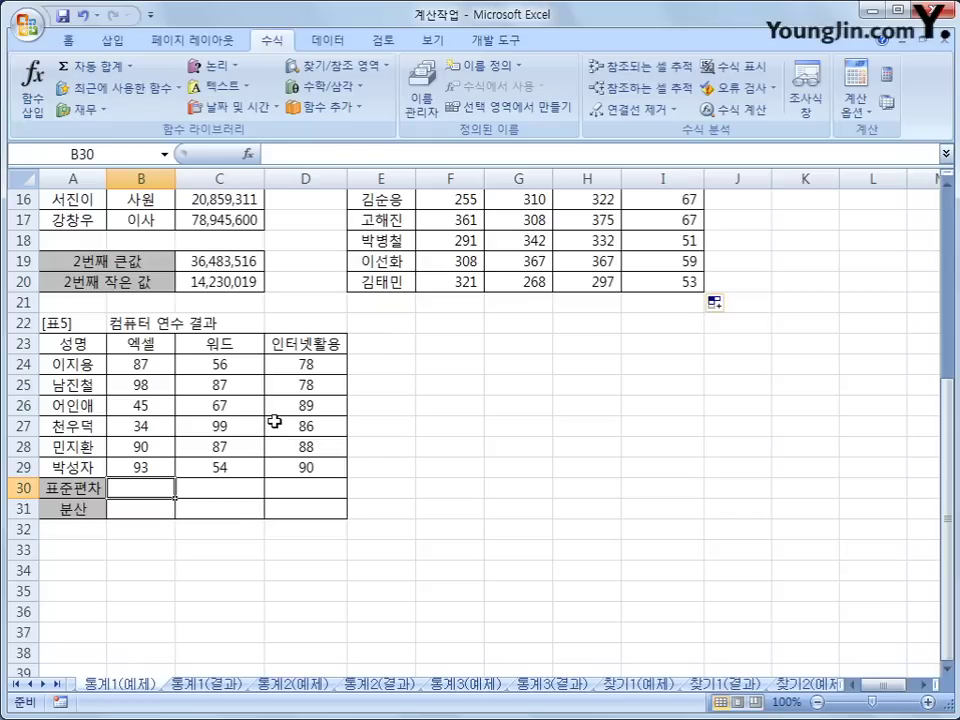
pyautogui.click(300, 106)
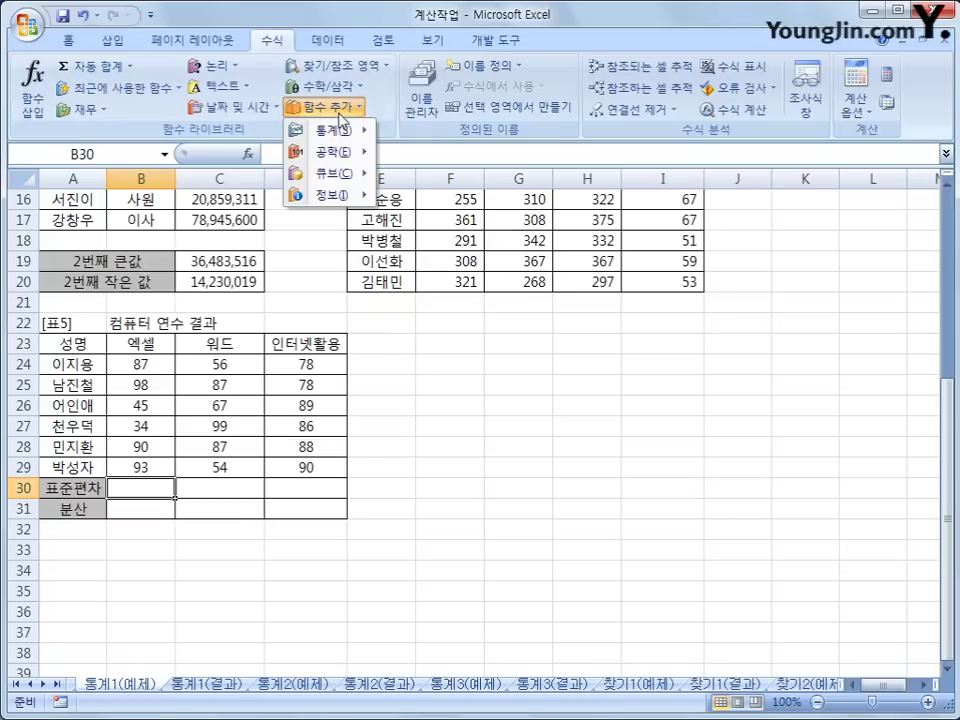
pyautogui.moveTo(343, 131)
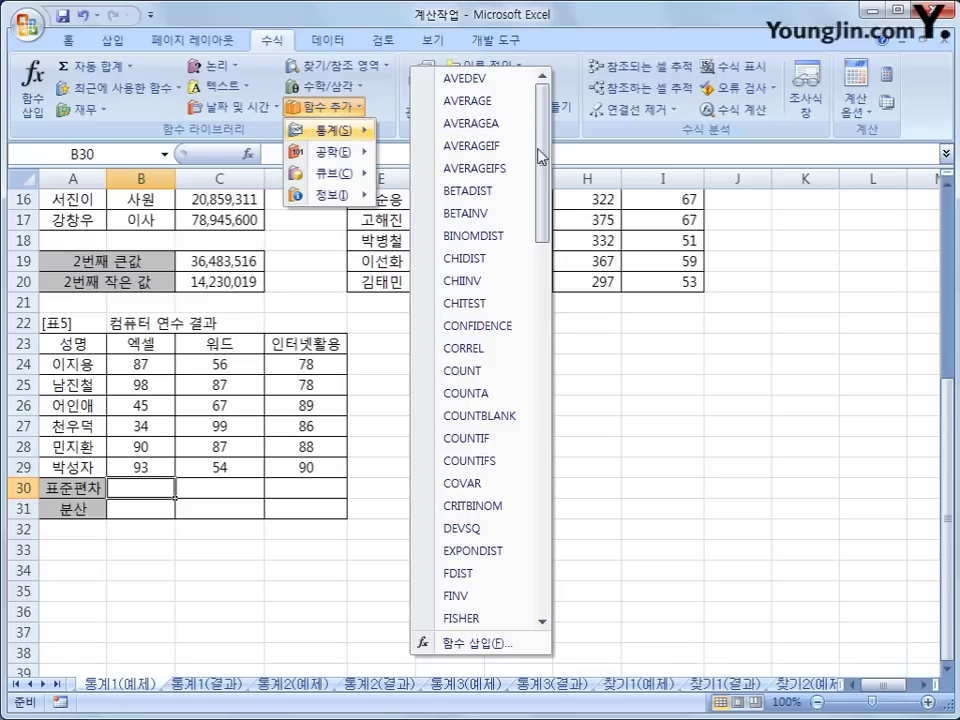
pyautogui.moveTo(541, 155); pyautogui.dragTo(538, 476)
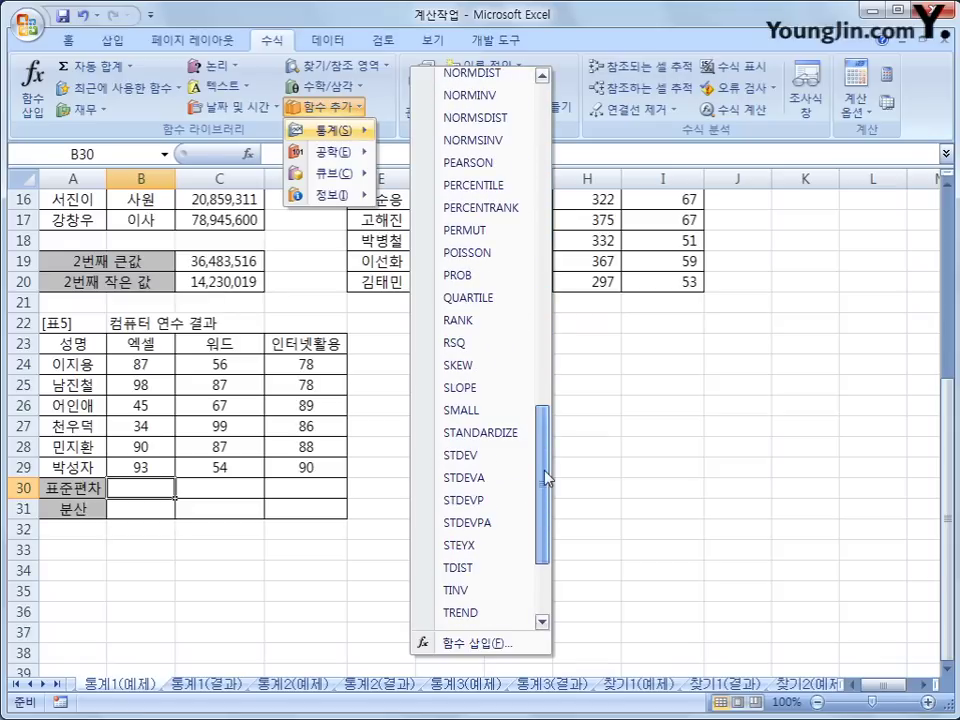
pyautogui.click(491, 465)
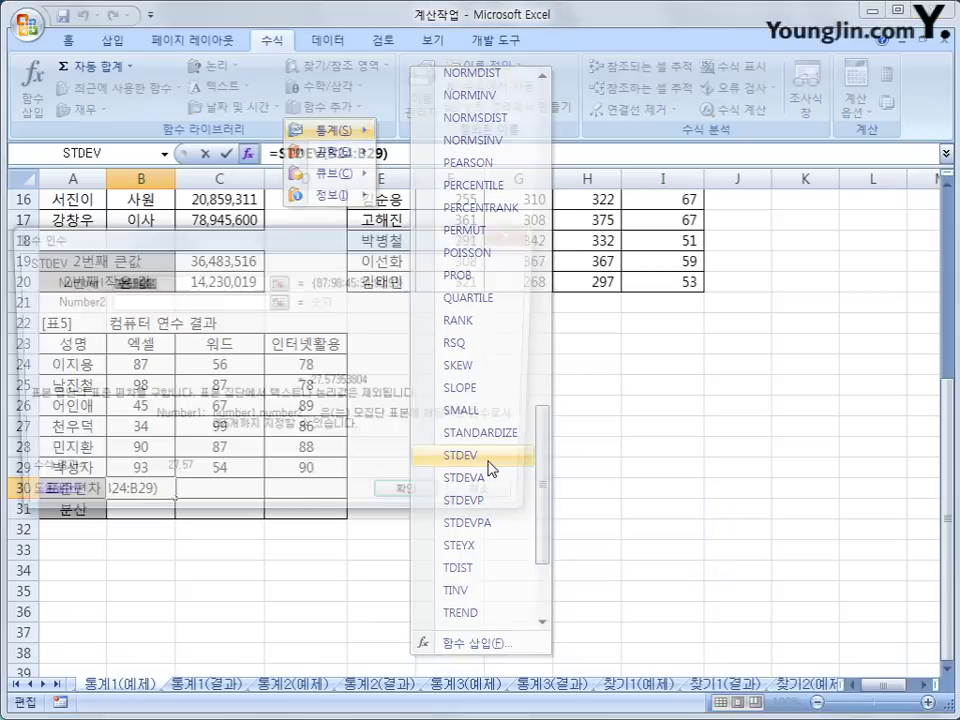
pyautogui.moveTo(318, 493); pyautogui.dragTo(571, 429)
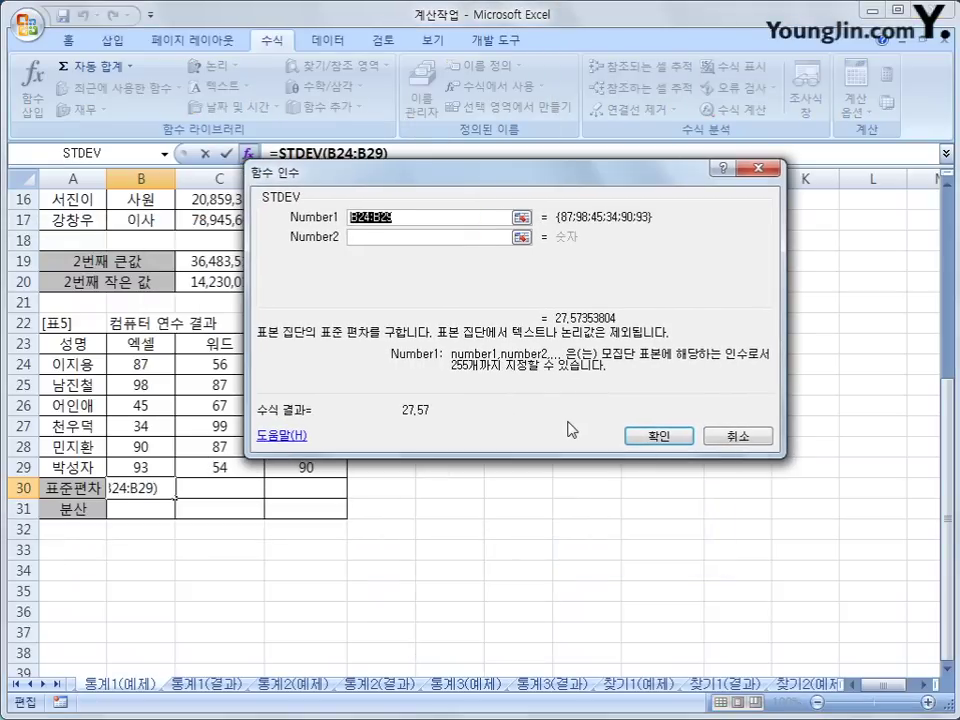
pyautogui.moveTo(134, 355); pyautogui.dragTo(134, 468)
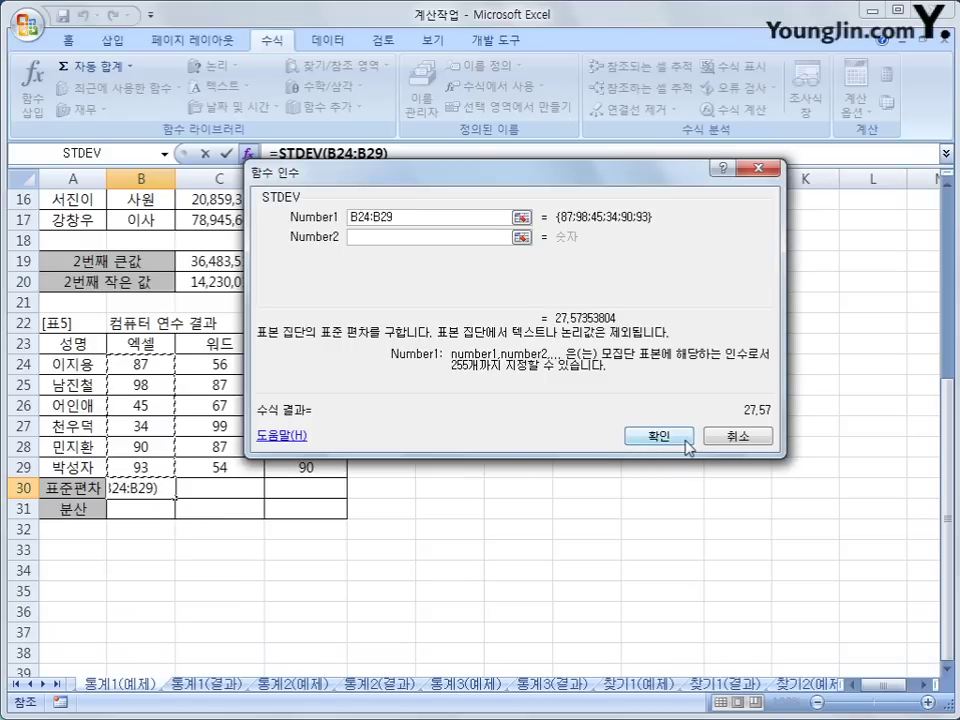
pyautogui.click(684, 440)
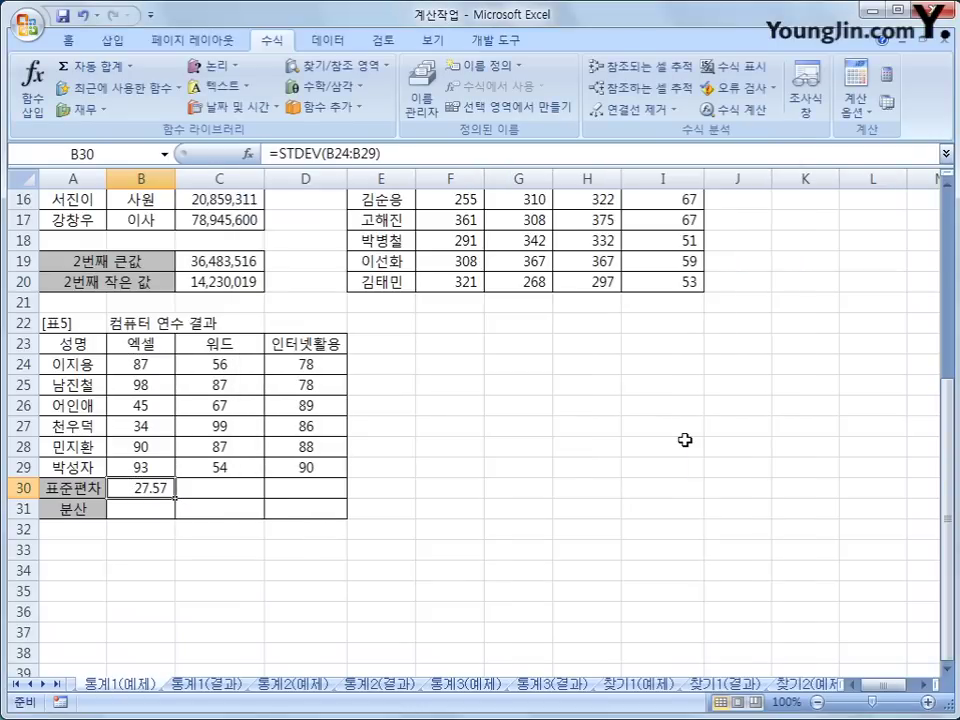
# Insert the statistical function VAR in cell B31 with B24:B29 as Number1, and fill B30:B31 across to column D.
pyautogui.click(133, 507)
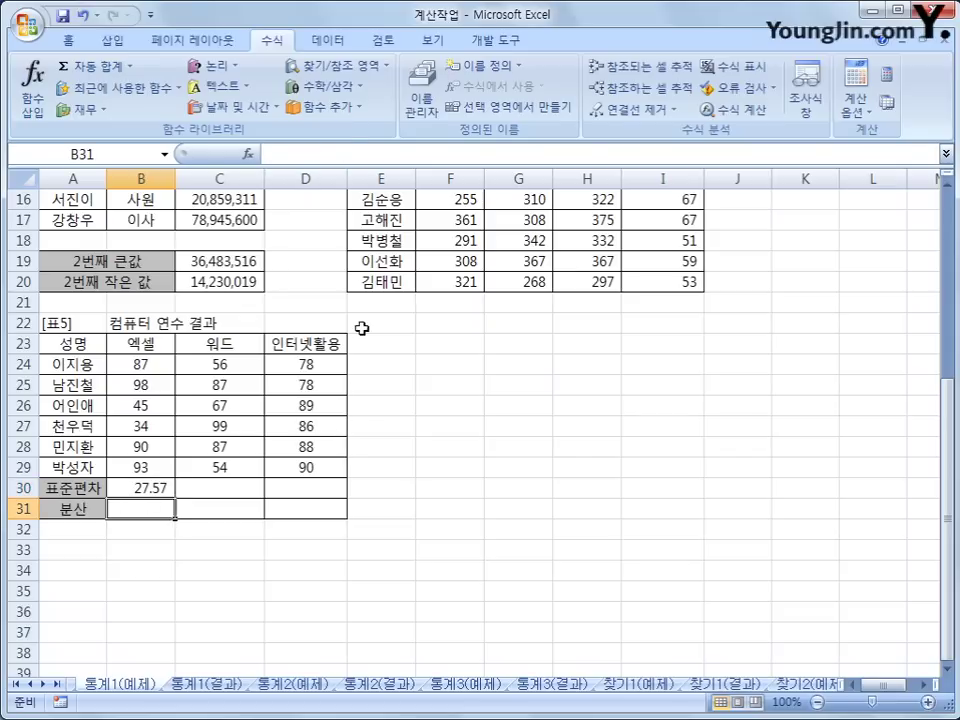
pyautogui.click(345, 107)
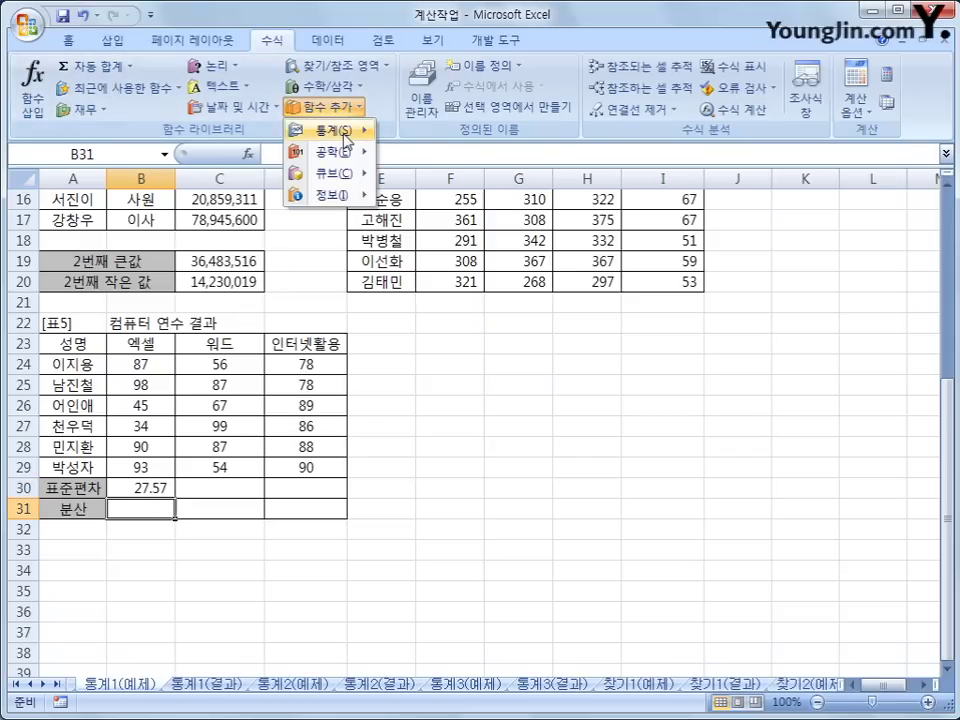
pyautogui.moveTo(335, 130)
pyautogui.moveTo(543, 152); pyautogui.dragTo(549, 525)
pyautogui.click(489, 519)
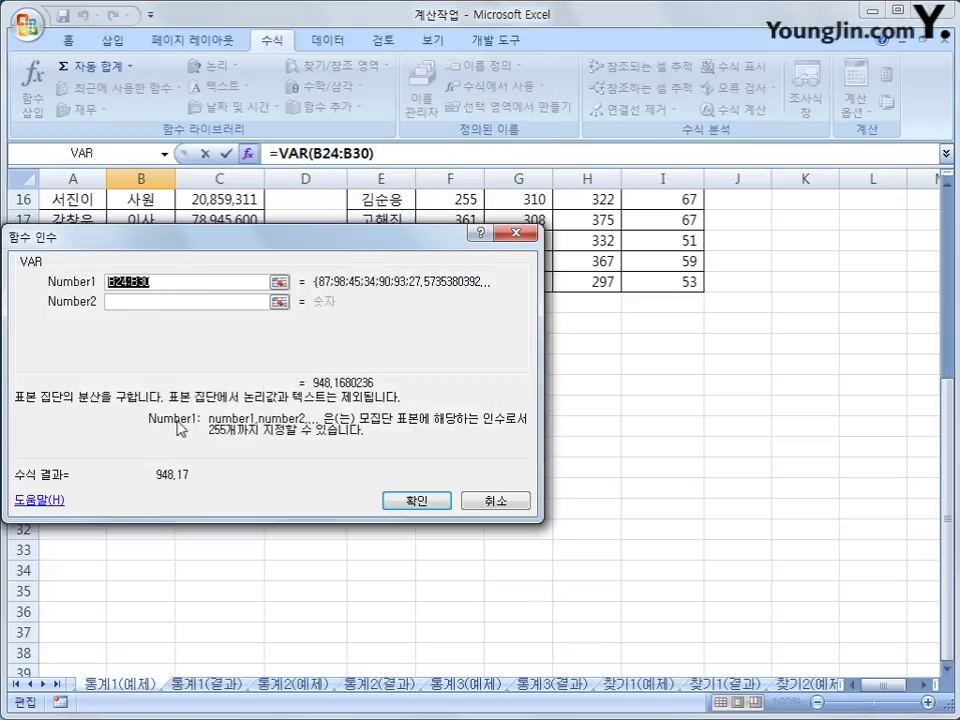
pyautogui.moveTo(250, 252); pyautogui.dragTo(520, 181)
pyautogui.moveTo(141, 362); pyautogui.dragTo(141, 465)
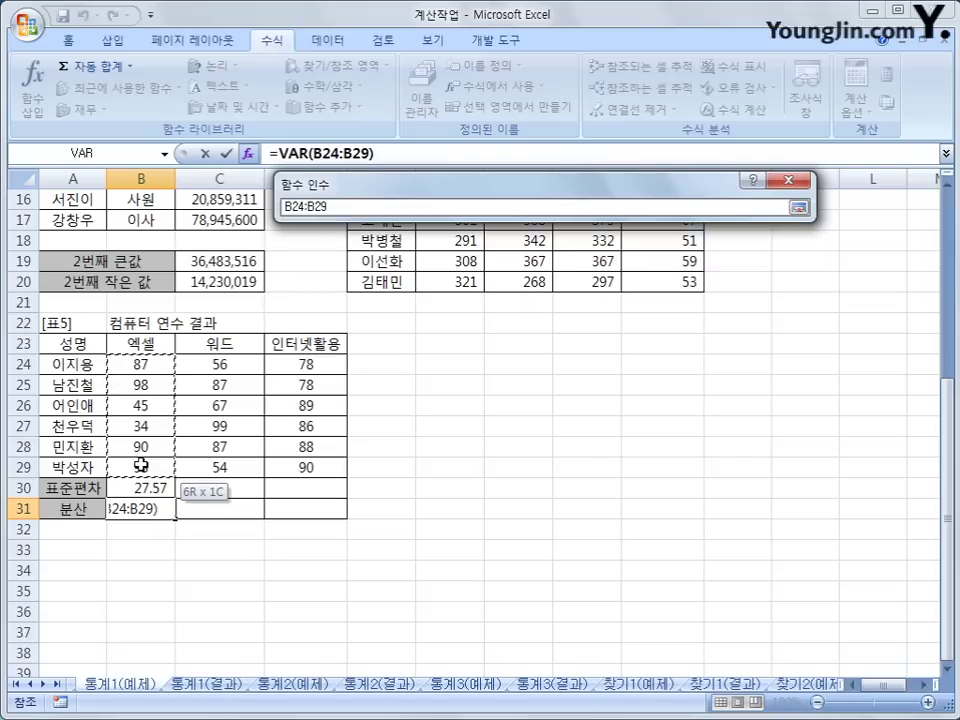
pyautogui.moveTo(141, 465); pyautogui.dragTo(141, 465)
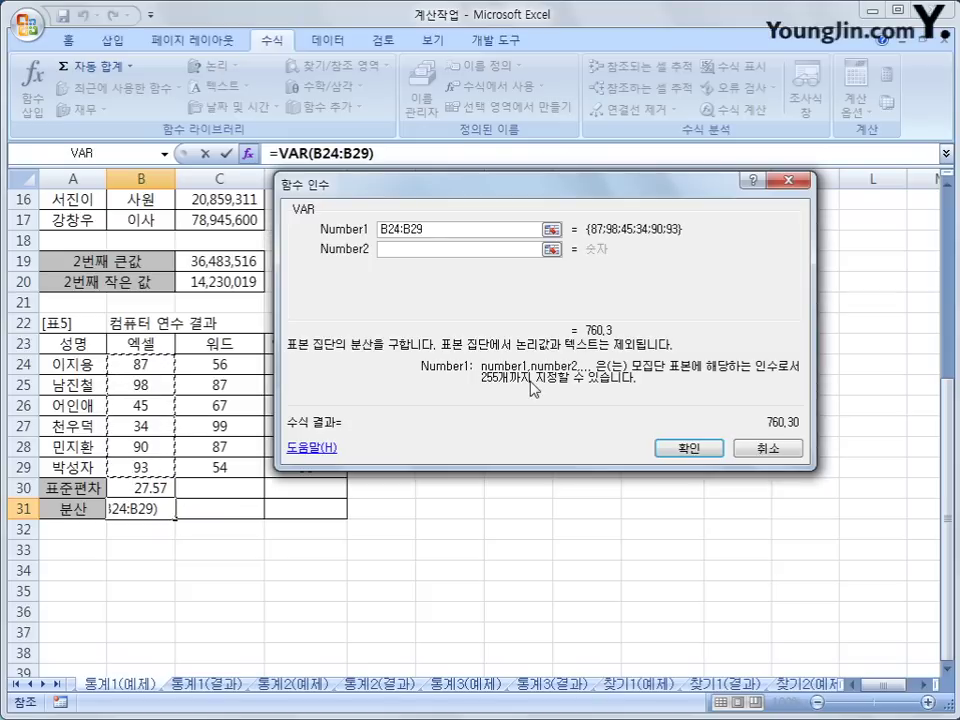
pyautogui.click(702, 450)
pyautogui.moveTo(152, 487); pyautogui.dragTo(315, 525)
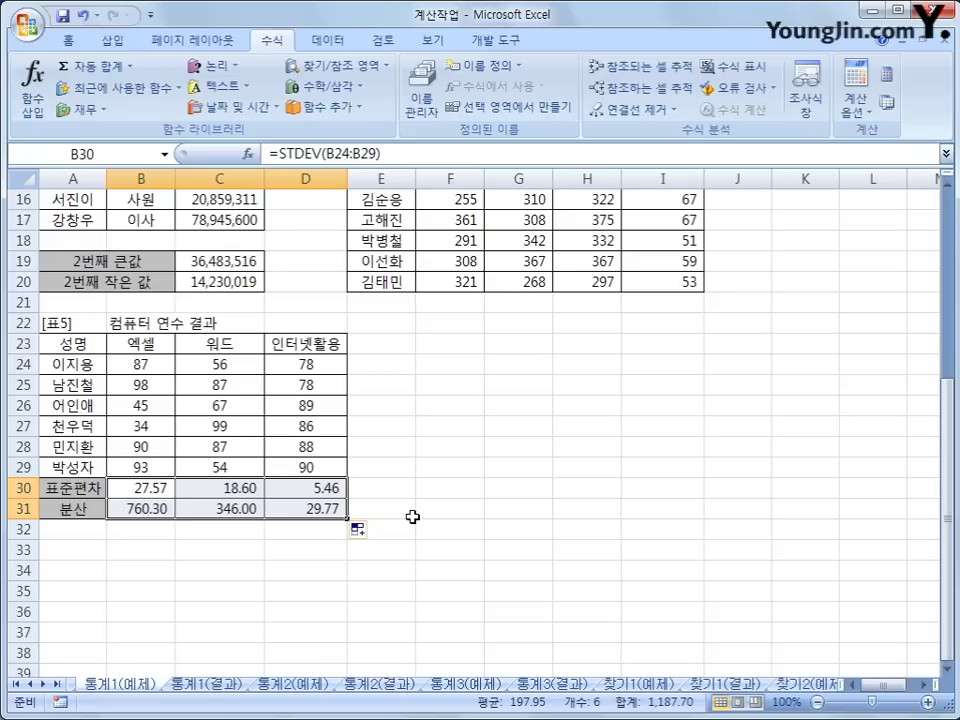
# On the sheet 통계2(예제), insert the statistical function COUNT in cell D4 with the English scores B4:B10 as Value1.
pyautogui.click(270, 684)
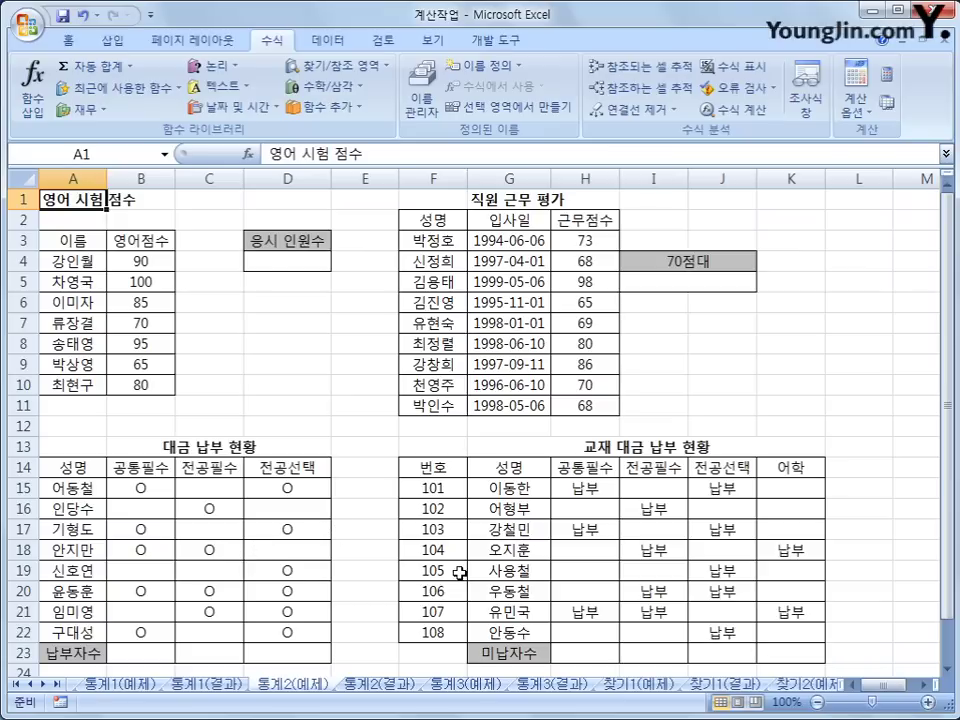
pyautogui.click(275, 263)
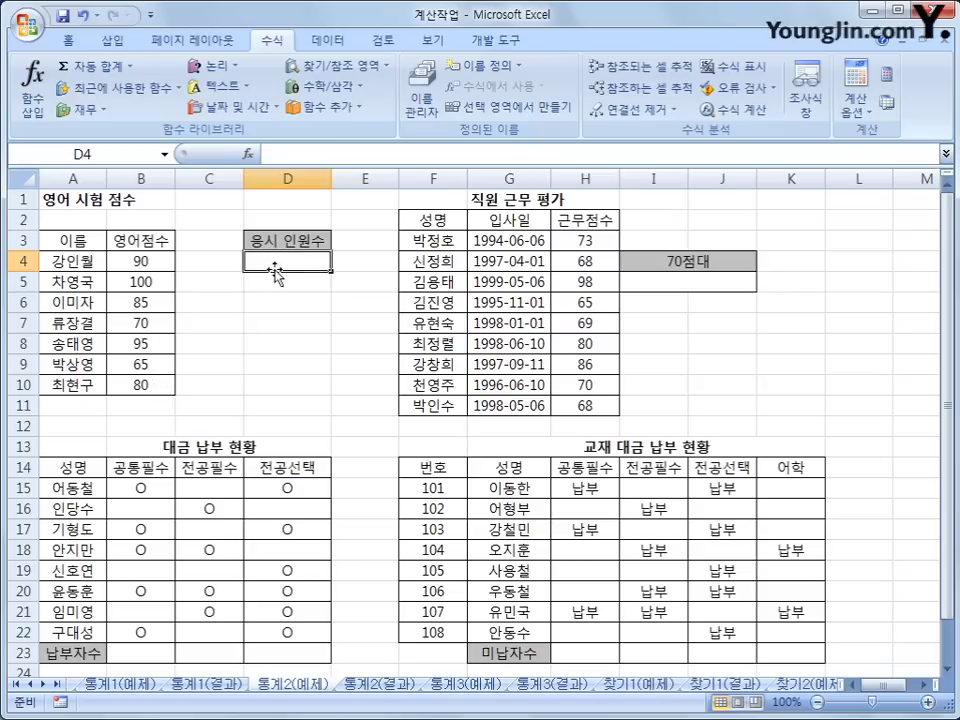
pyautogui.click(320, 106)
pyautogui.moveTo(344, 138)
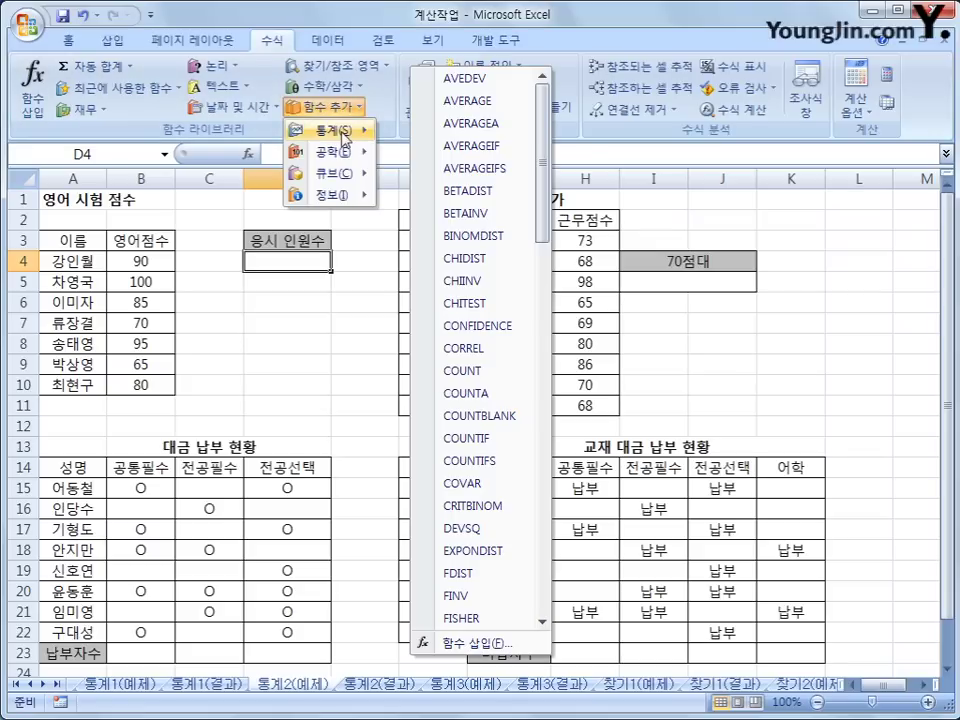
pyautogui.click(496, 378)
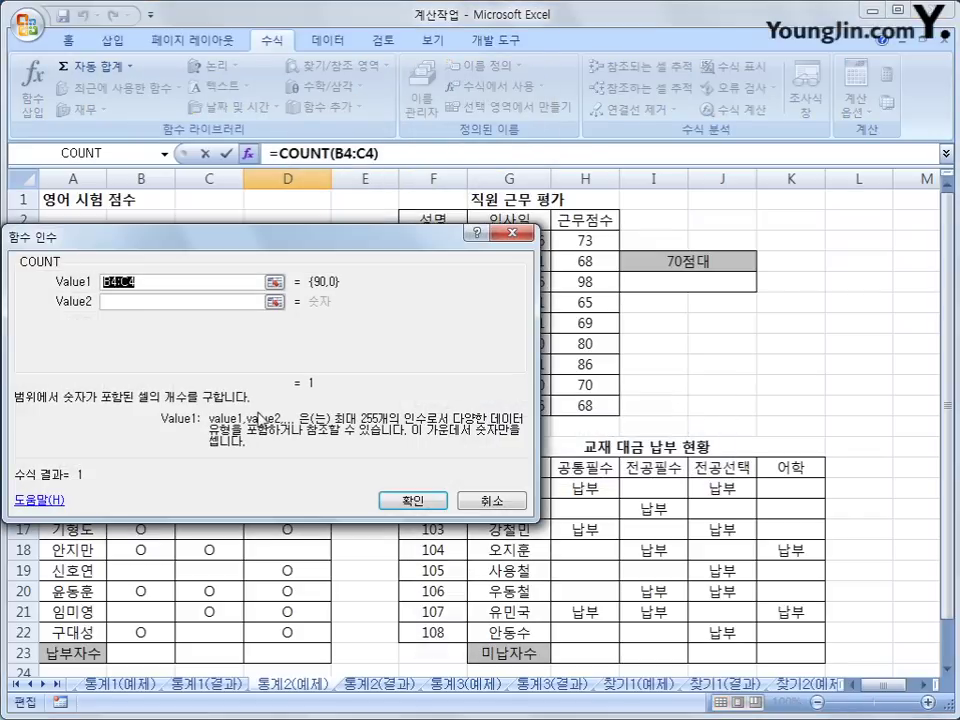
pyautogui.moveTo(5, 398); pyautogui.dragTo(205, 362)
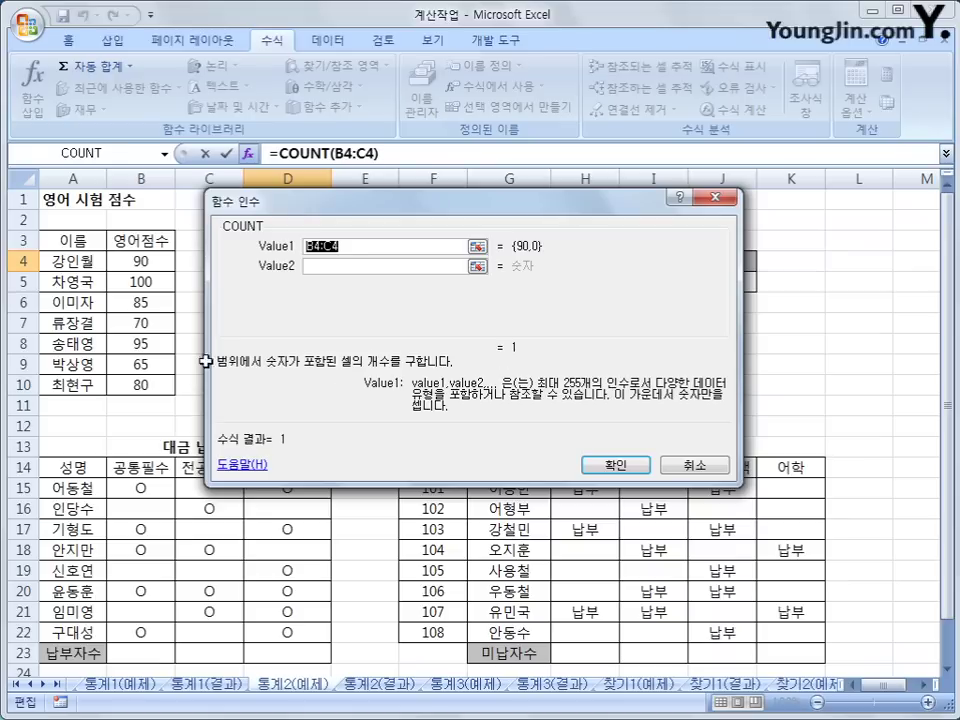
pyautogui.moveTo(163, 261); pyautogui.dragTo(168, 389)
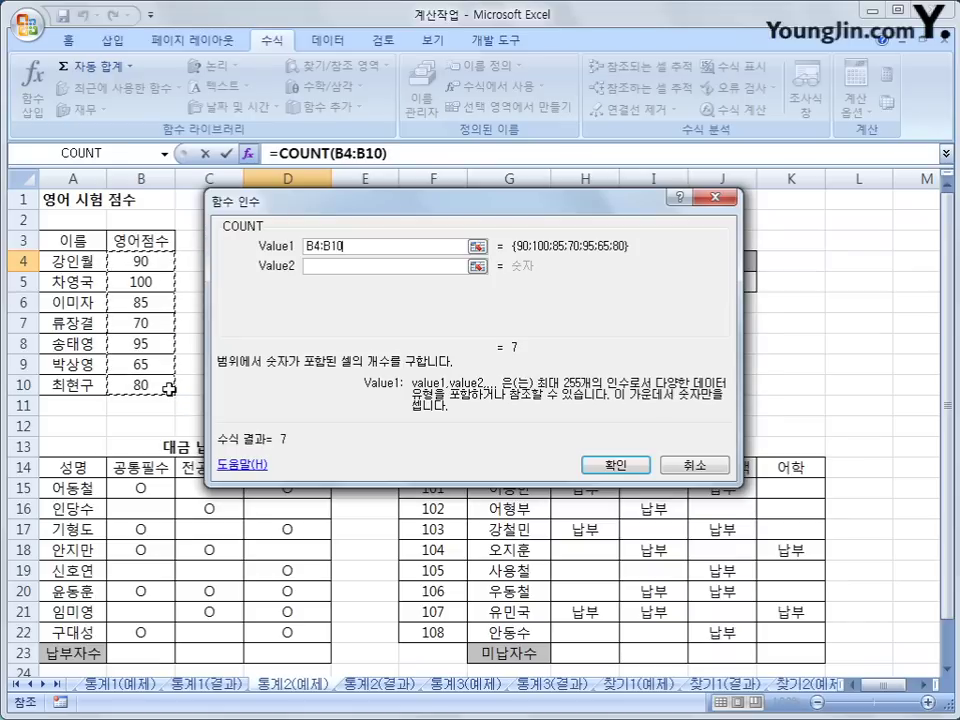
pyautogui.press('Return')
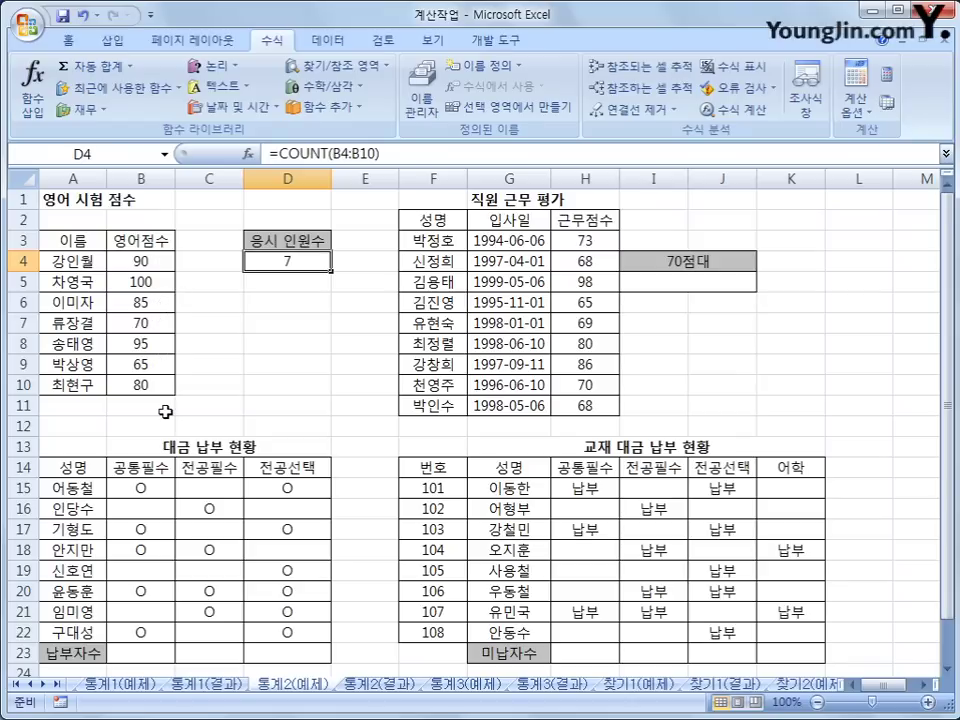
# Clear the English score in cell B7 and replace the score in B9 with the text 미응시.
pyautogui.click(141, 321)
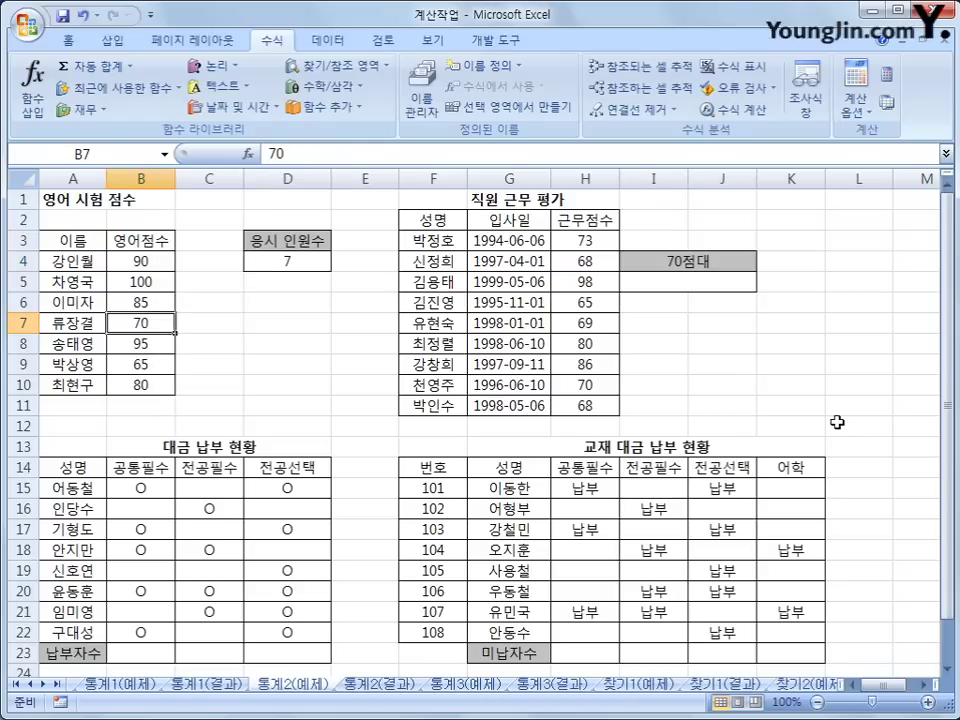
pyautogui.press('Delete')
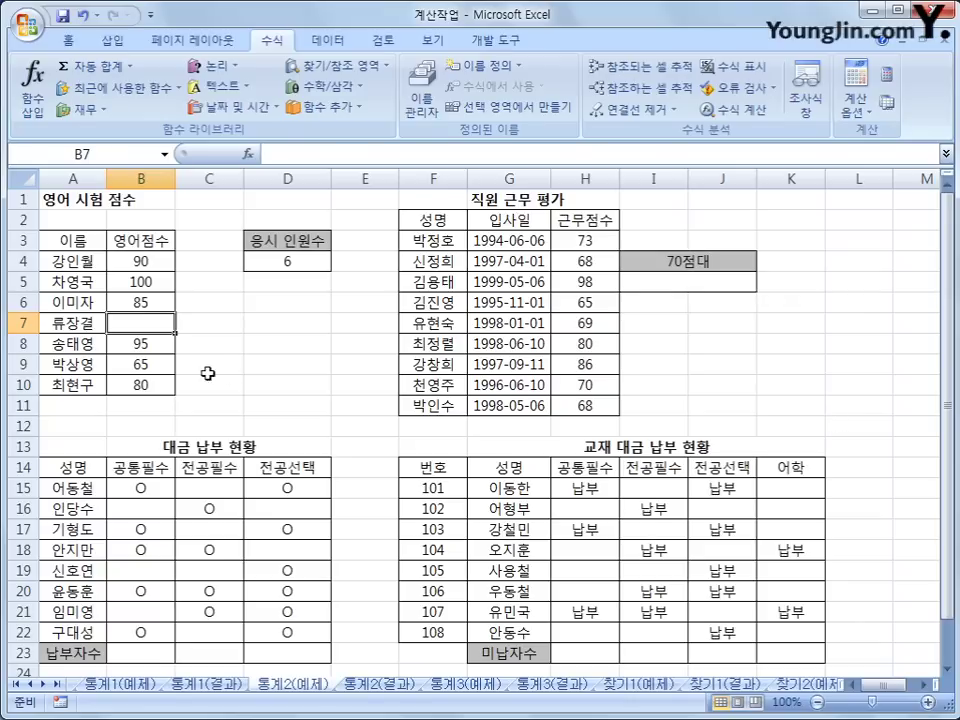
pyautogui.click(162, 372)
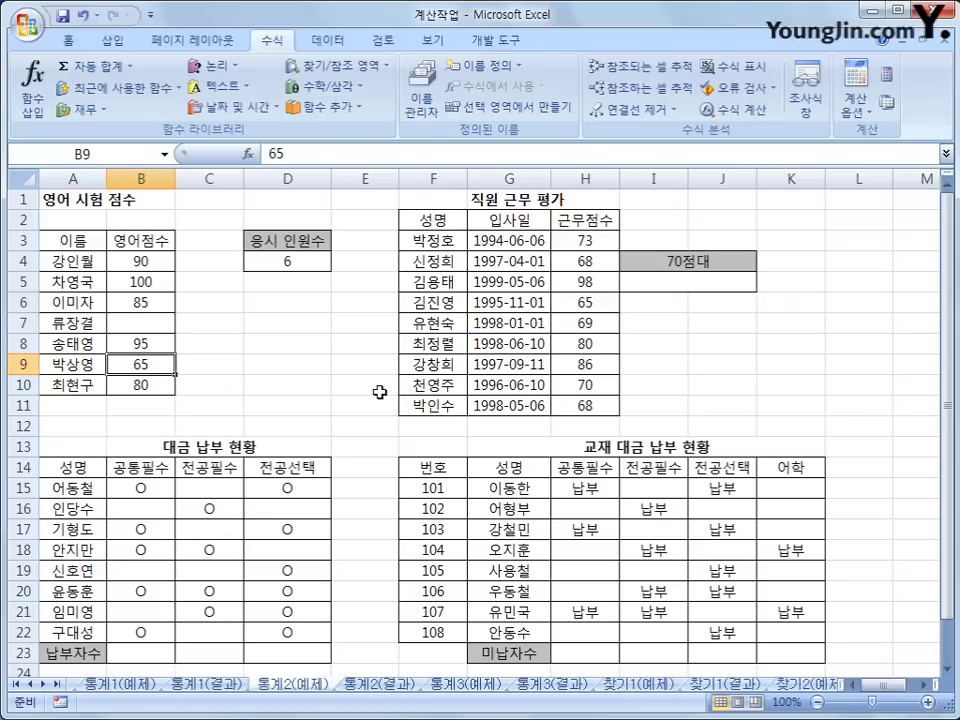
pyautogui.write('미응시')
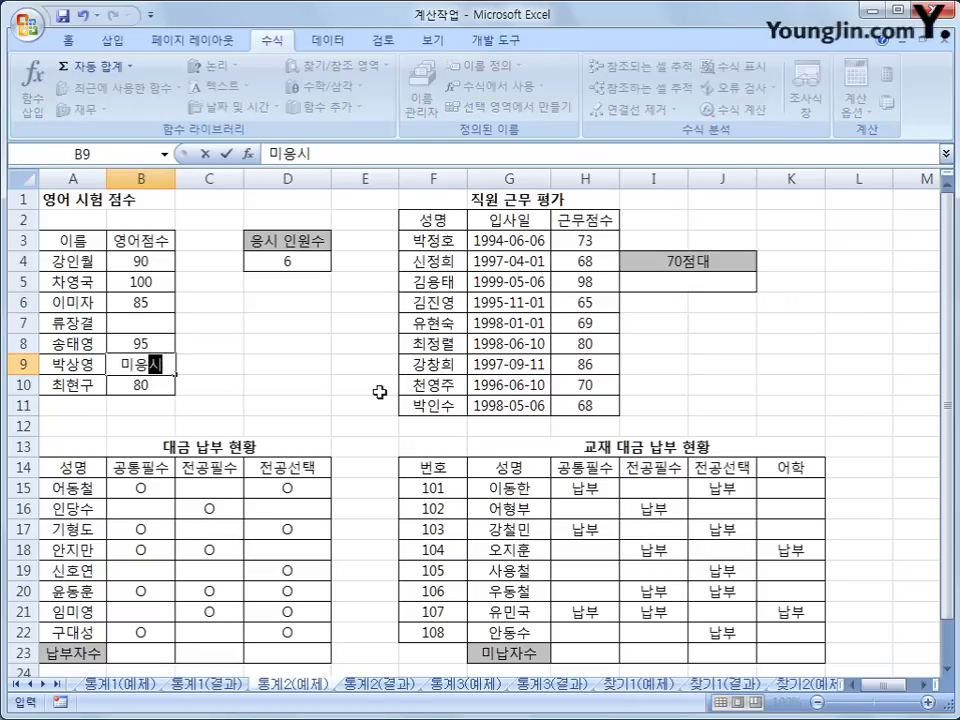
pyautogui.press('Return')
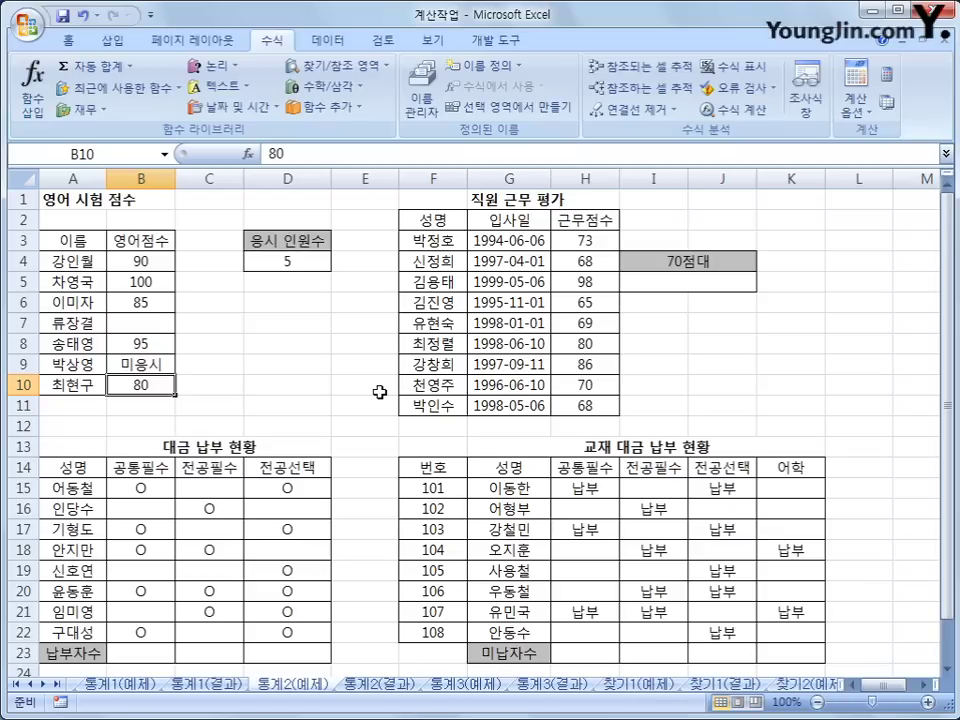
# Replace the text in cell B9 of the English scores with 미제출.
pyautogui.click(135, 368)
pyautogui.click(140, 386)
pyautogui.moveTo(142, 261); pyautogui.dragTo(137, 386)
pyautogui.click(141, 365)
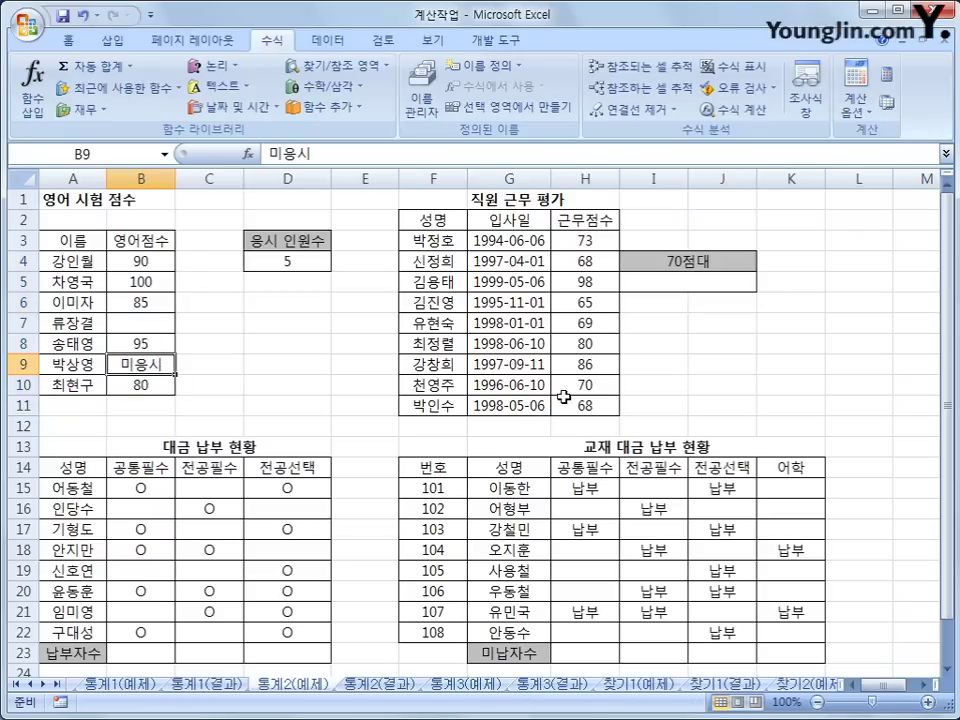
pyautogui.write('미재')
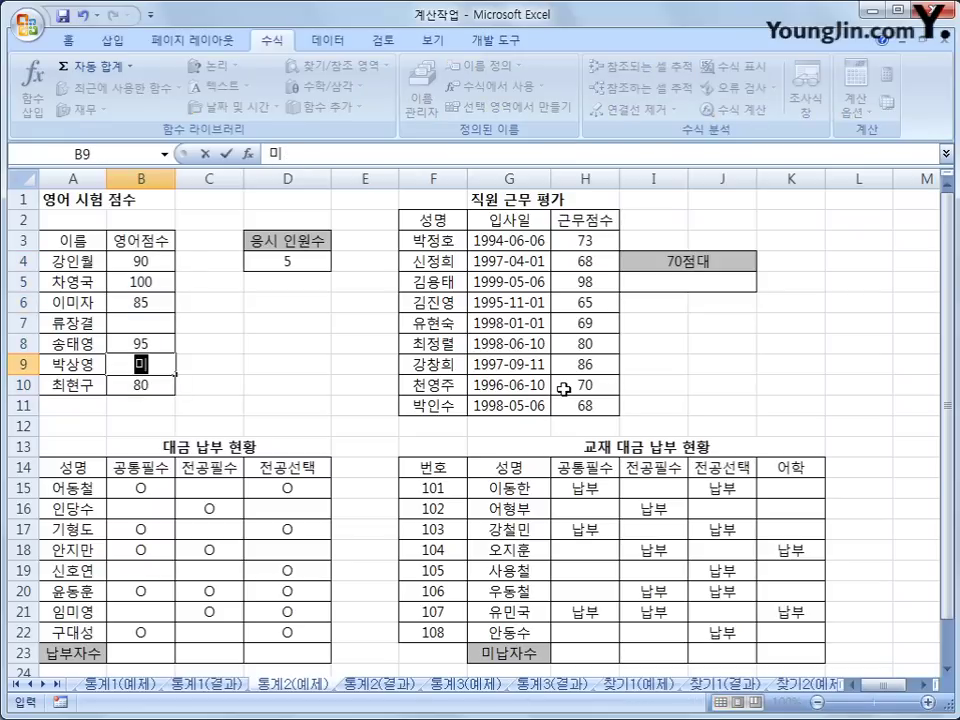
pyautogui.press('BackSpace')
pyautogui.write('제출')
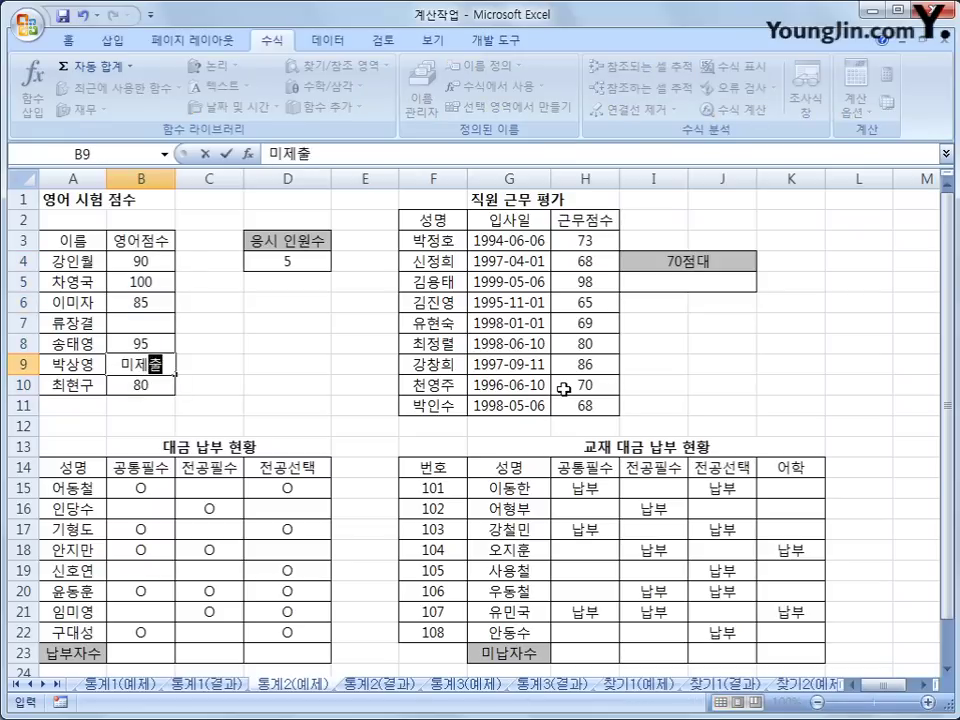
pyautogui.press('Return')
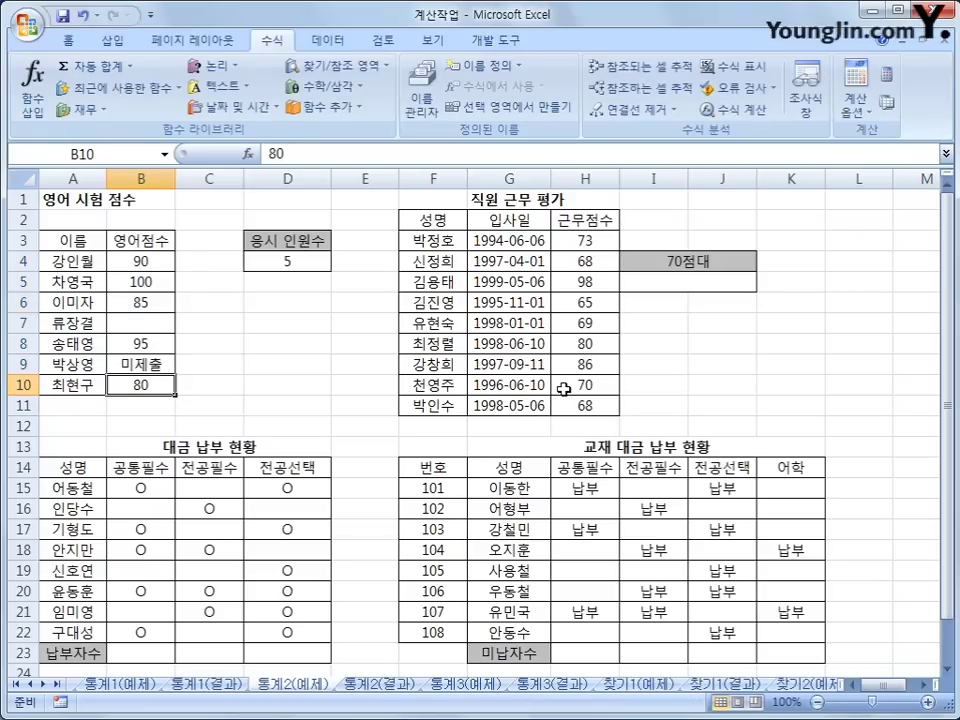
# Check the COUNT formula in D4 against the numeric cells in column B, and undo the last three edits to the English scores.
pyautogui.click(320, 266)
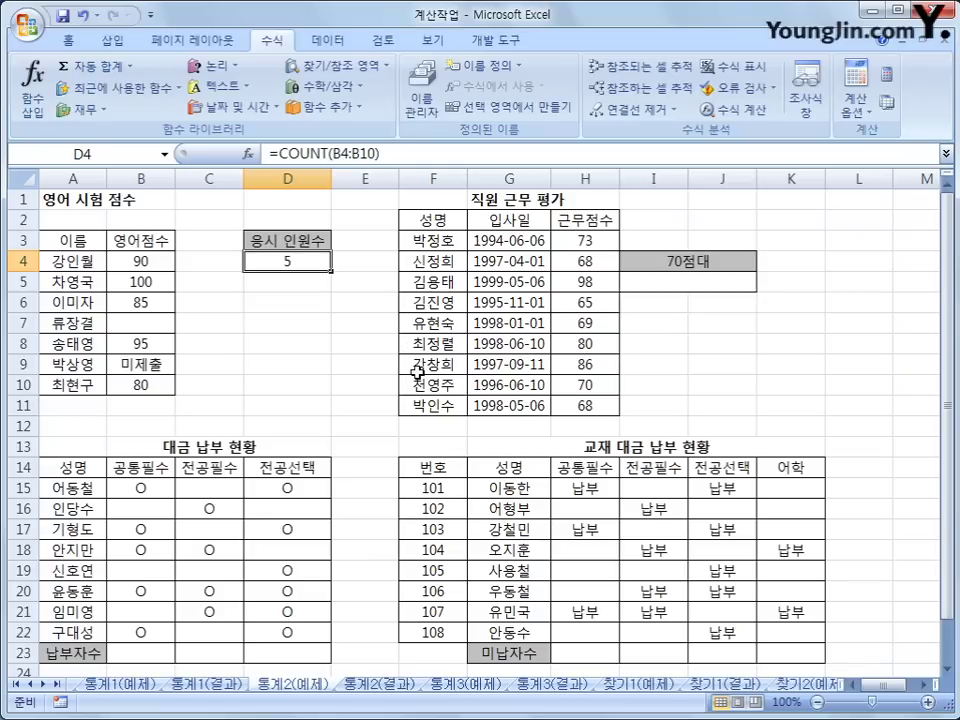
pyautogui.click(137, 260)
pyautogui.click(138, 281)
pyautogui.click(141, 302)
pyautogui.click(141, 385)
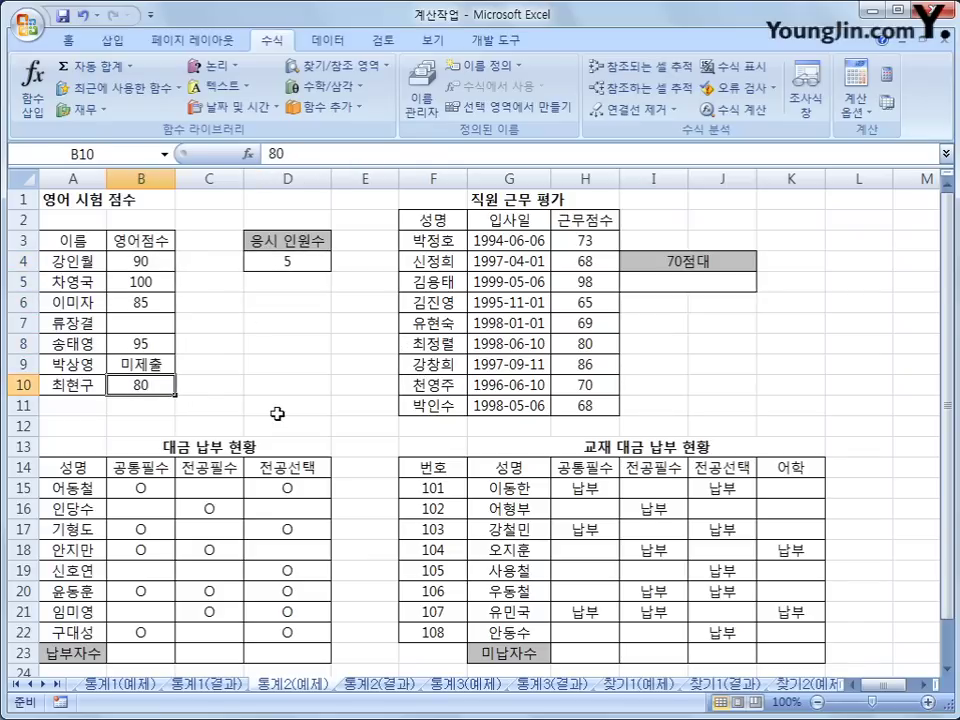
pyautogui.hotkey('ctrl', 'z')
pyautogui.hotkey('ctrl', 'z')
pyautogui.hotkey('ctrl', 'z')
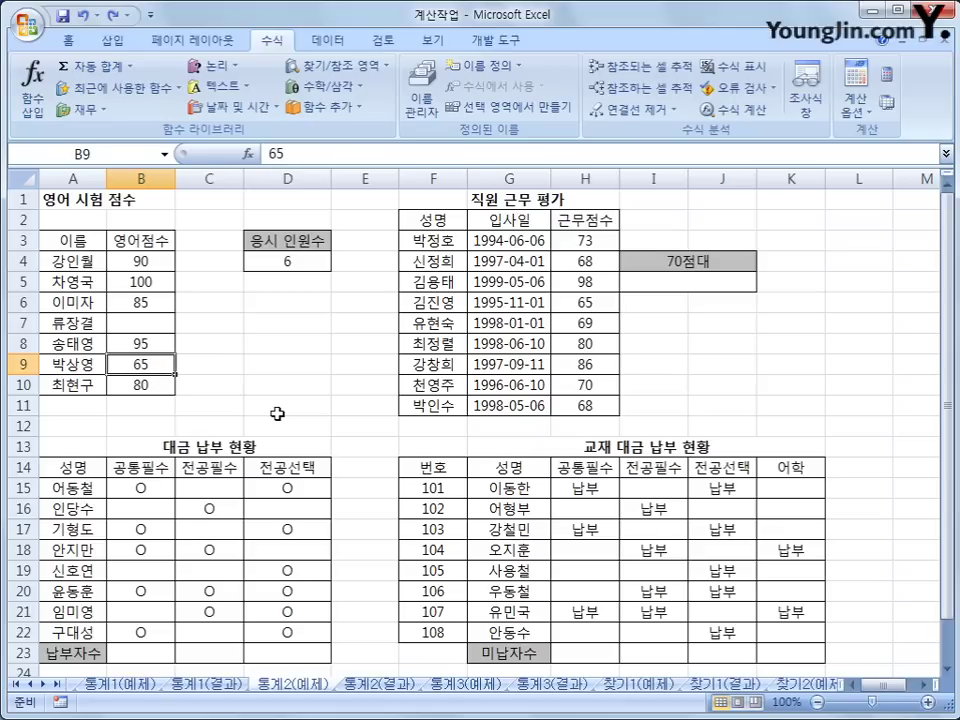
# Review the COUNT formula in D4 and the O payment marks in B15:D22 of the 대금 납부 현황 table.
pyautogui.click(156, 259)
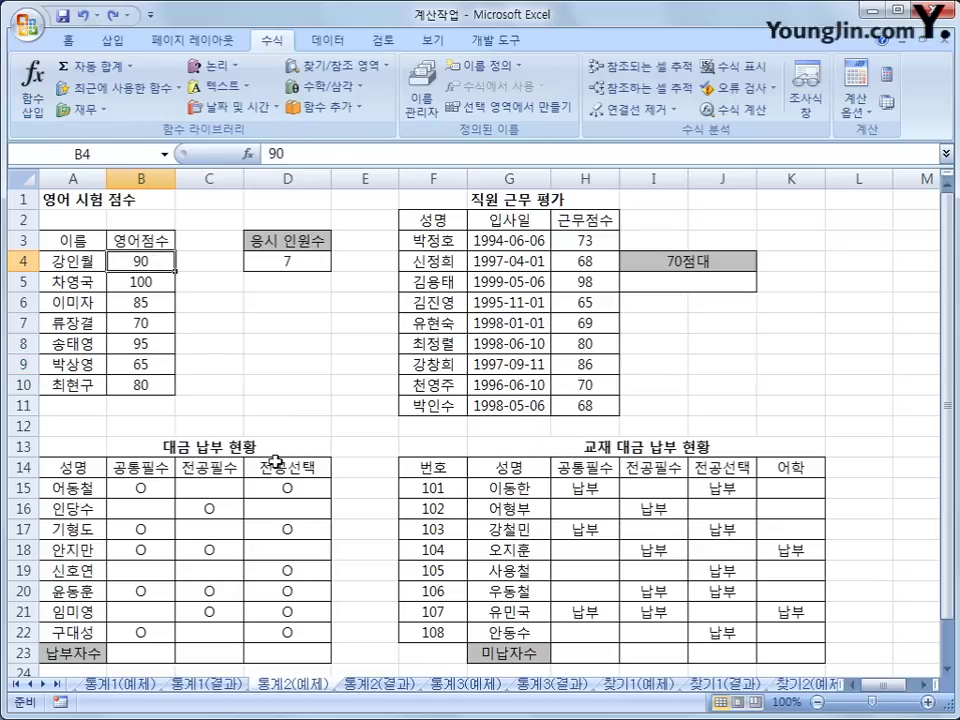
pyautogui.click(306, 260)
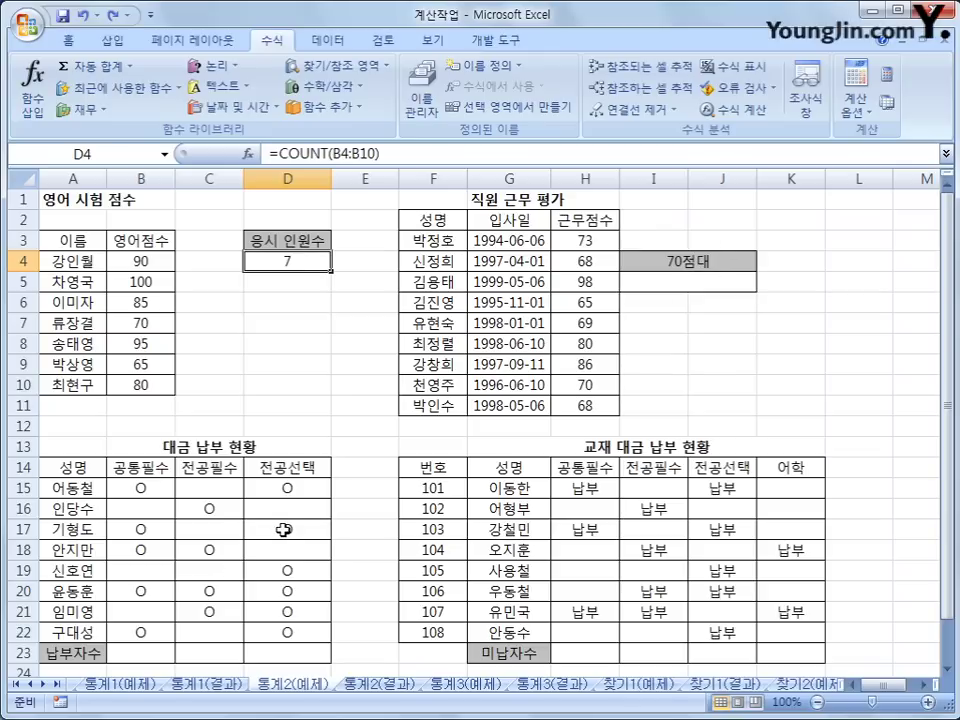
pyautogui.click(165, 657)
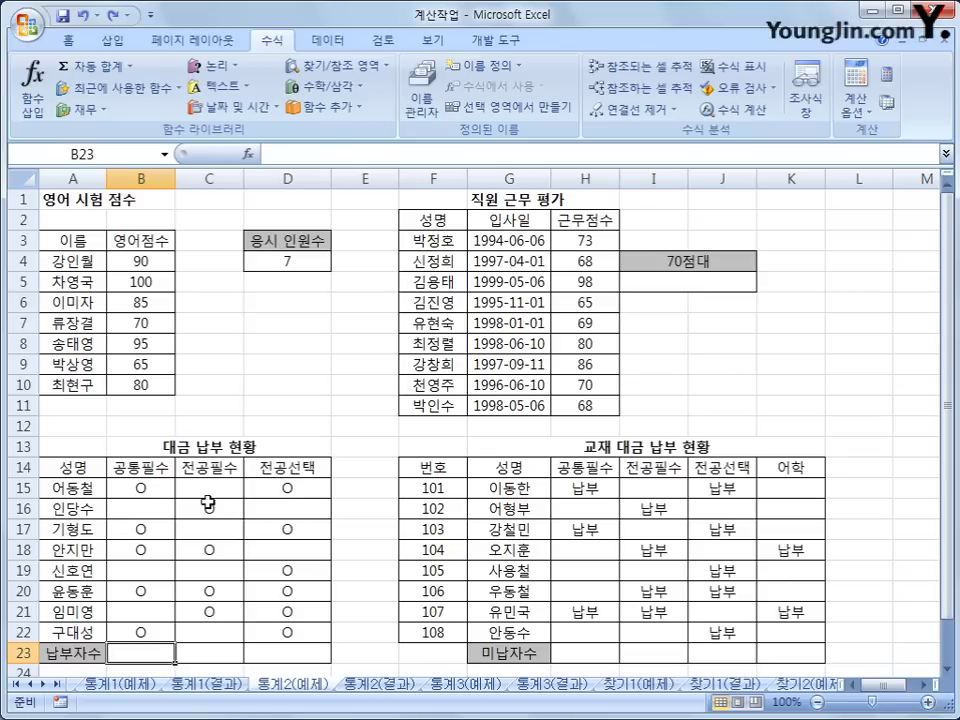
pyautogui.click(167, 484)
pyautogui.click(195, 502)
pyautogui.click(293, 492)
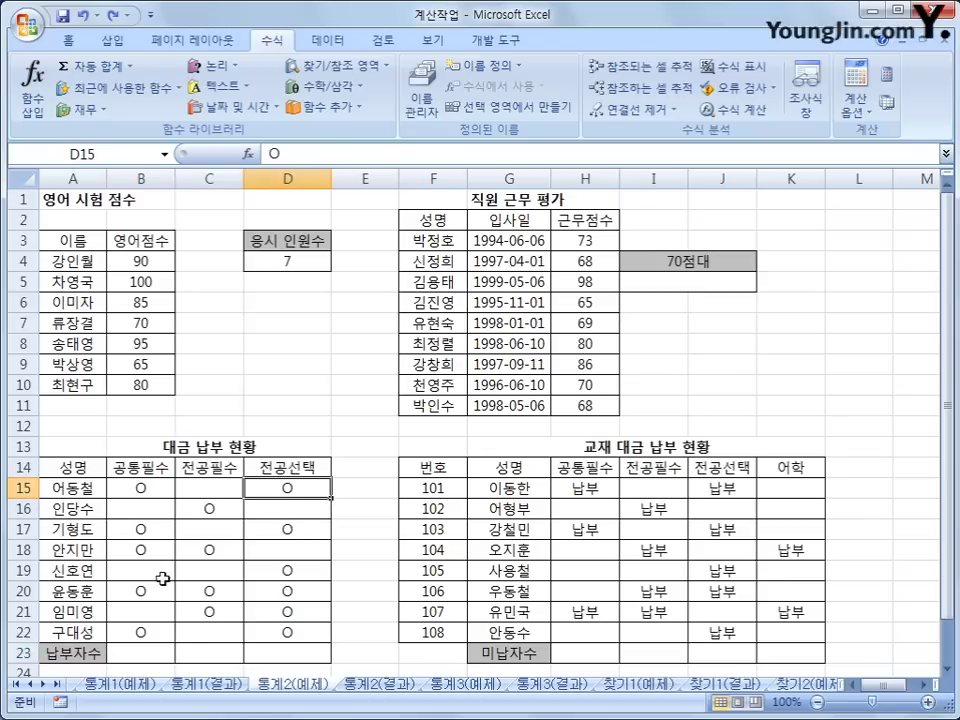
pyautogui.click(137, 528)
pyautogui.click(141, 549)
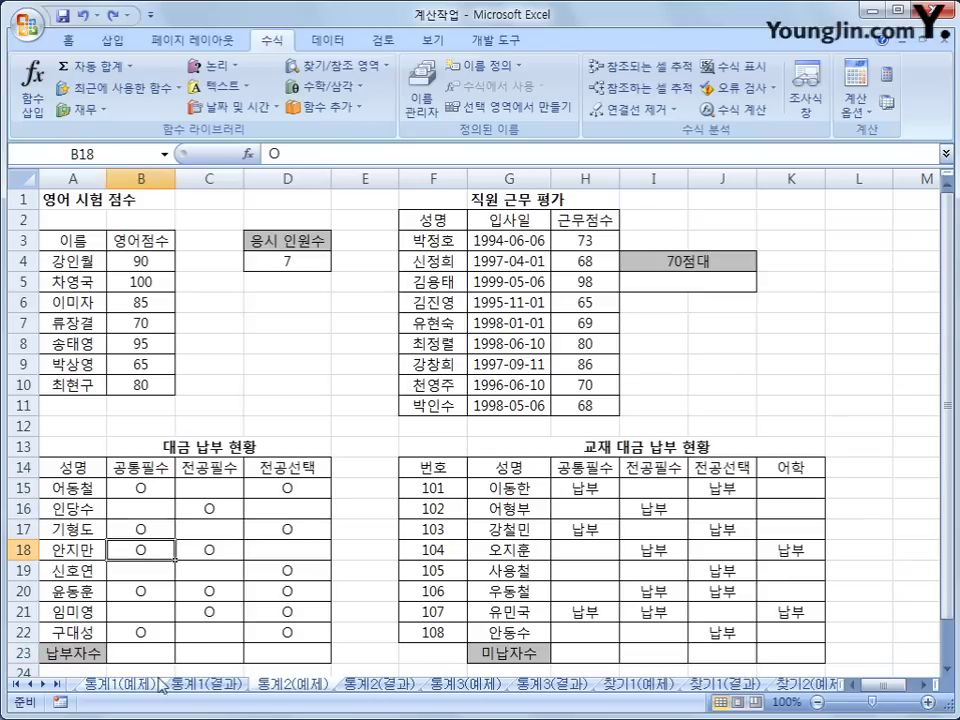
pyautogui.click(160, 645)
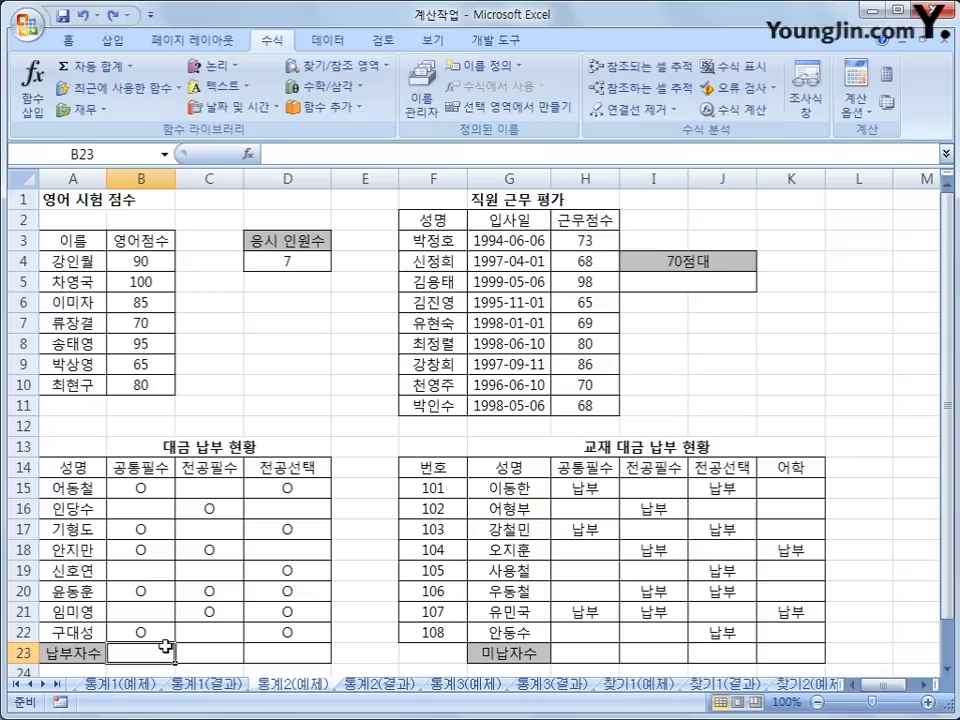
pyautogui.click(133, 486)
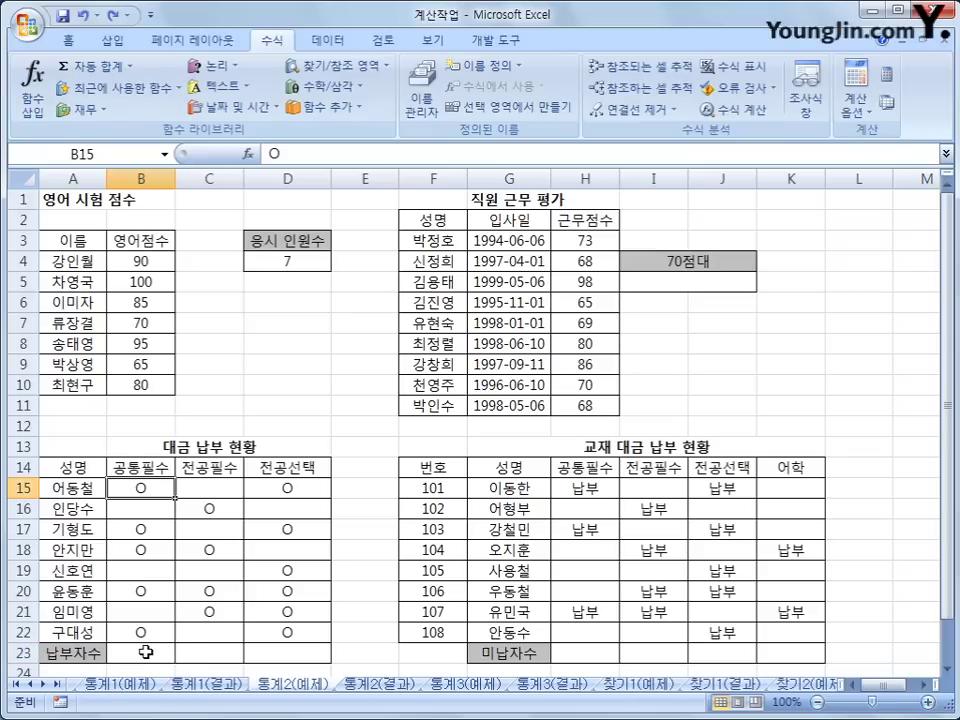
pyautogui.click(146, 652)
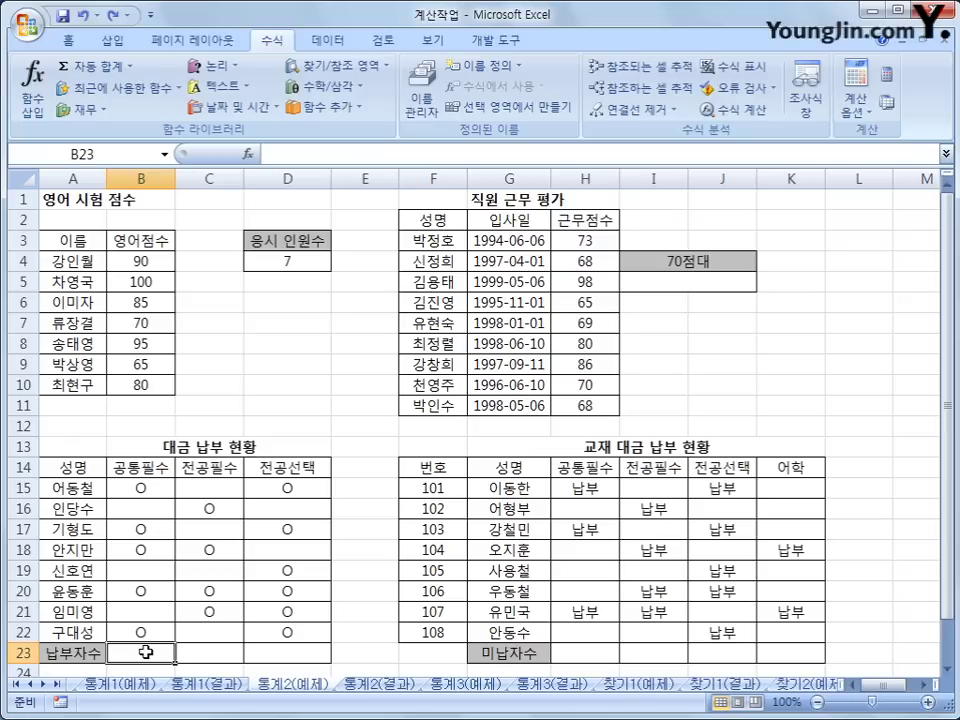
pyautogui.click(139, 486)
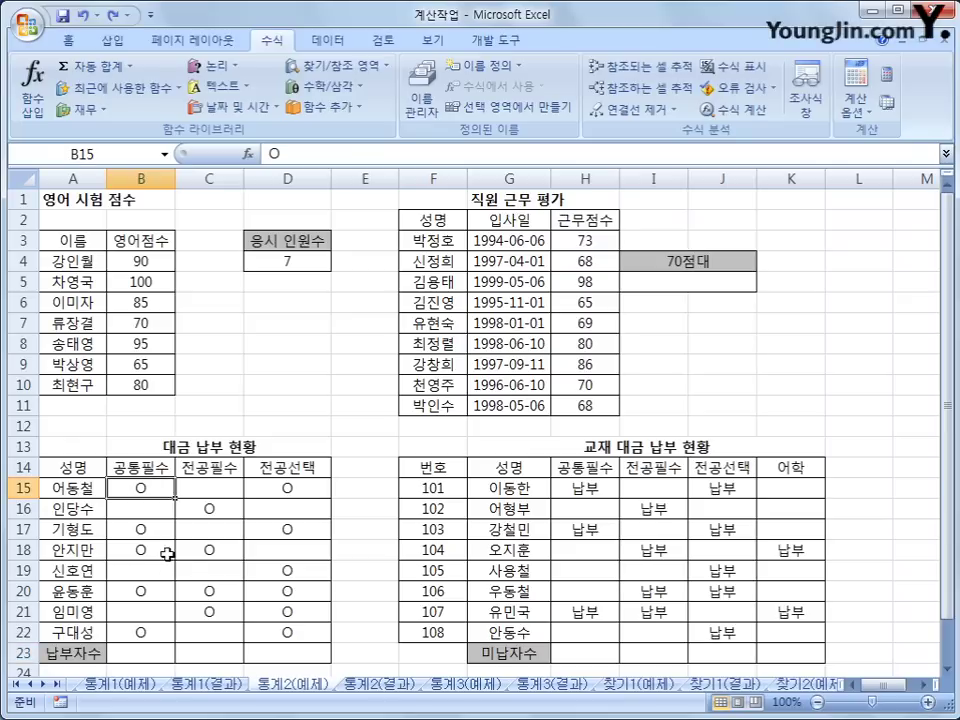
pyautogui.click(146, 527)
pyautogui.click(150, 549)
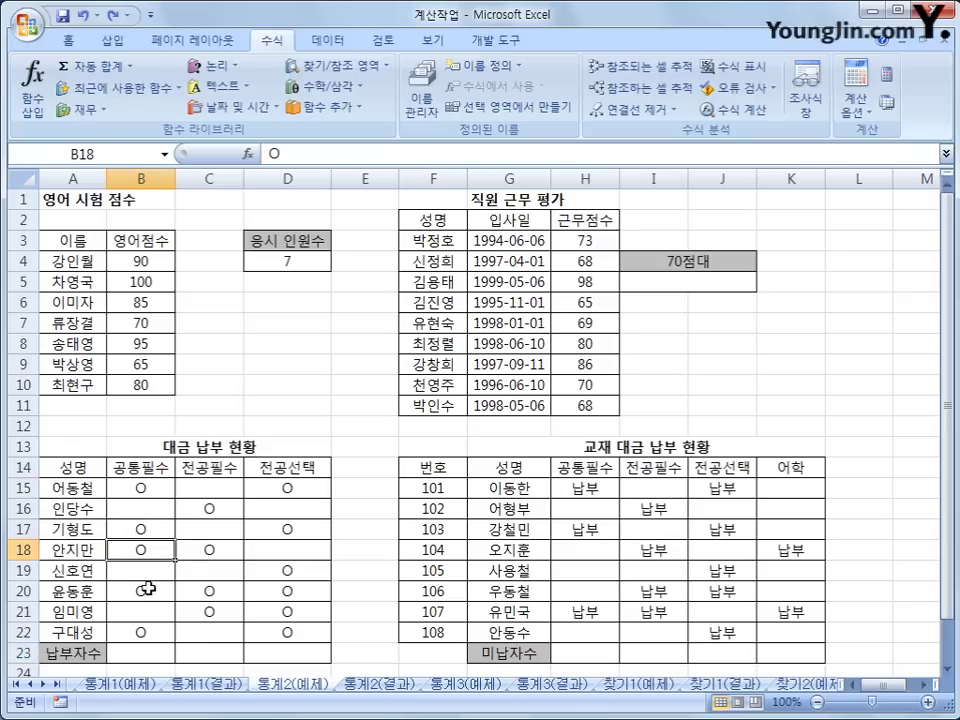
pyautogui.click(148, 592)
pyautogui.click(147, 631)
# Insert the statistical function COUNTA in cell B23 with the 공통필수 payment marks B15:B22 as Value1.
pyautogui.click(146, 652)
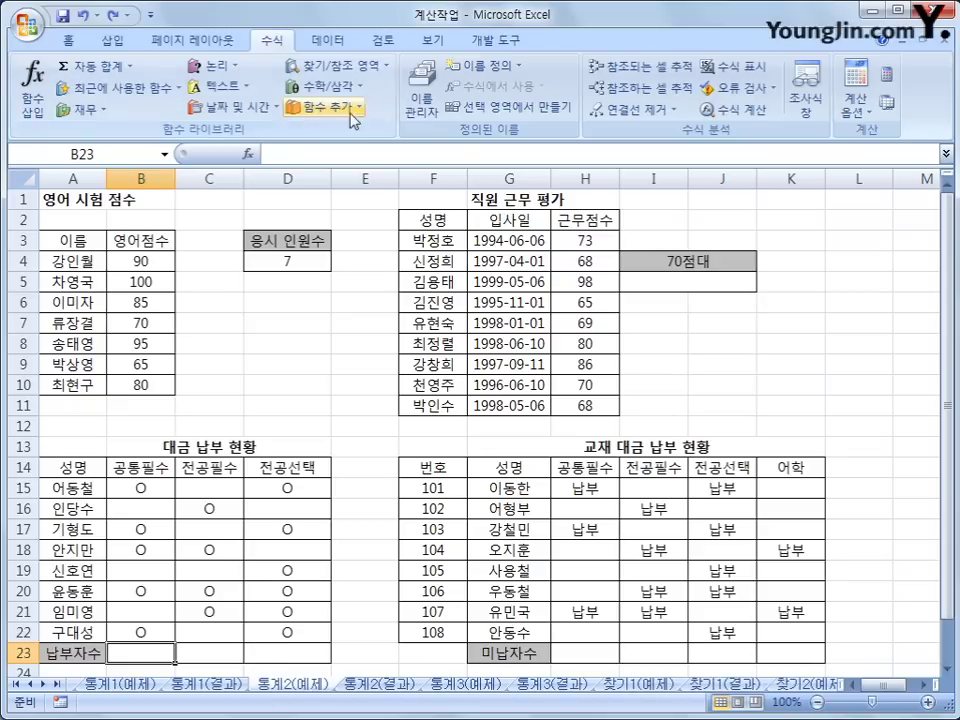
pyautogui.click(330, 107)
pyautogui.moveTo(350, 133)
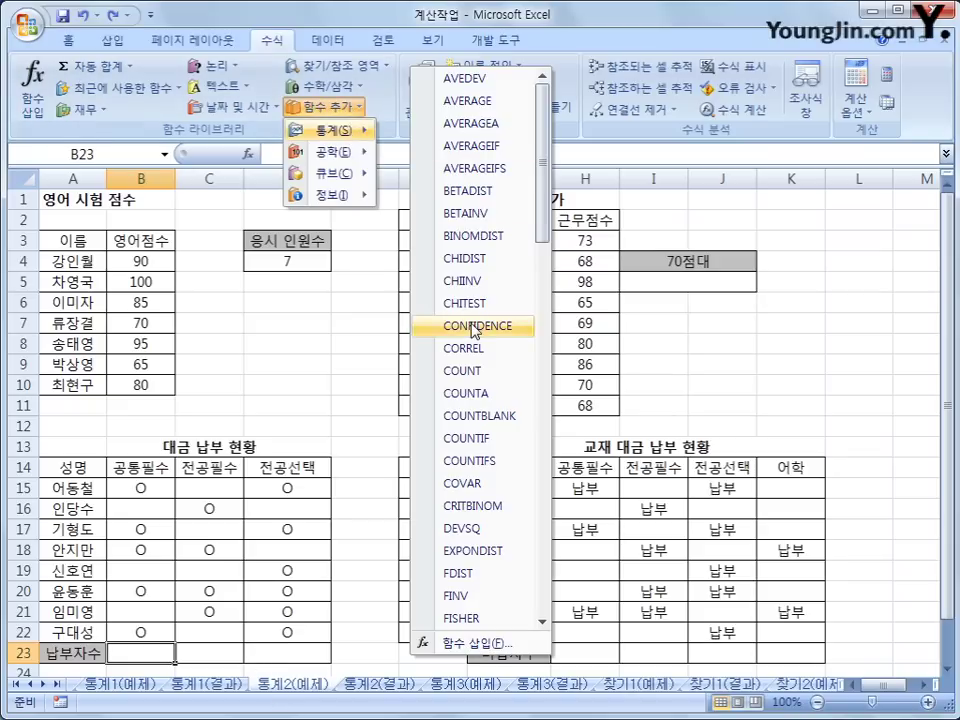
pyautogui.click(469, 394)
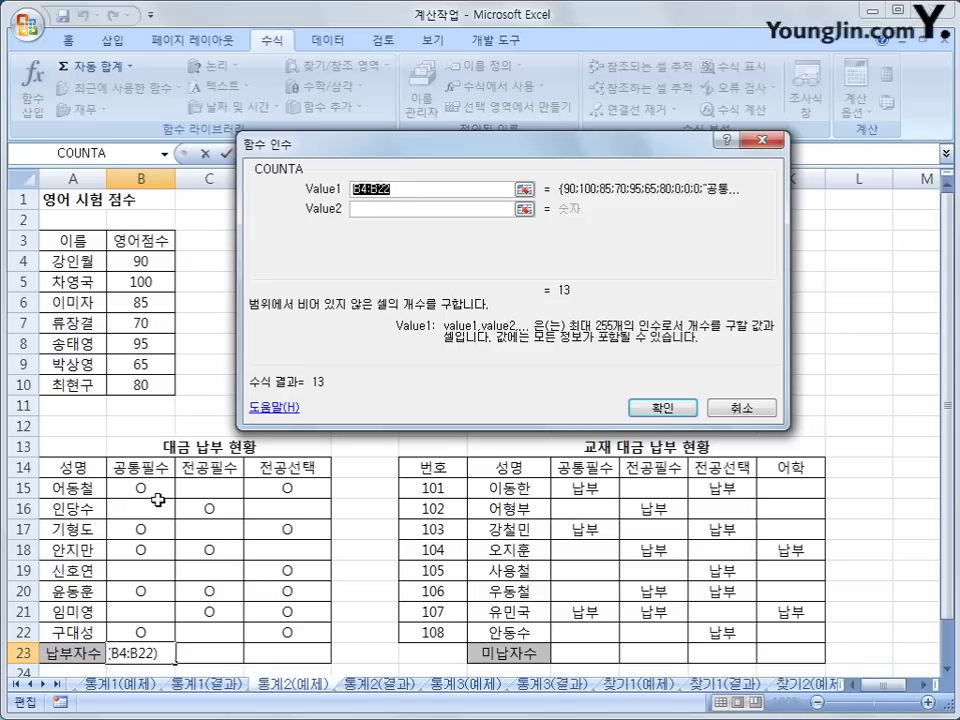
pyautogui.moveTo(158, 500); pyautogui.dragTo(145, 628)
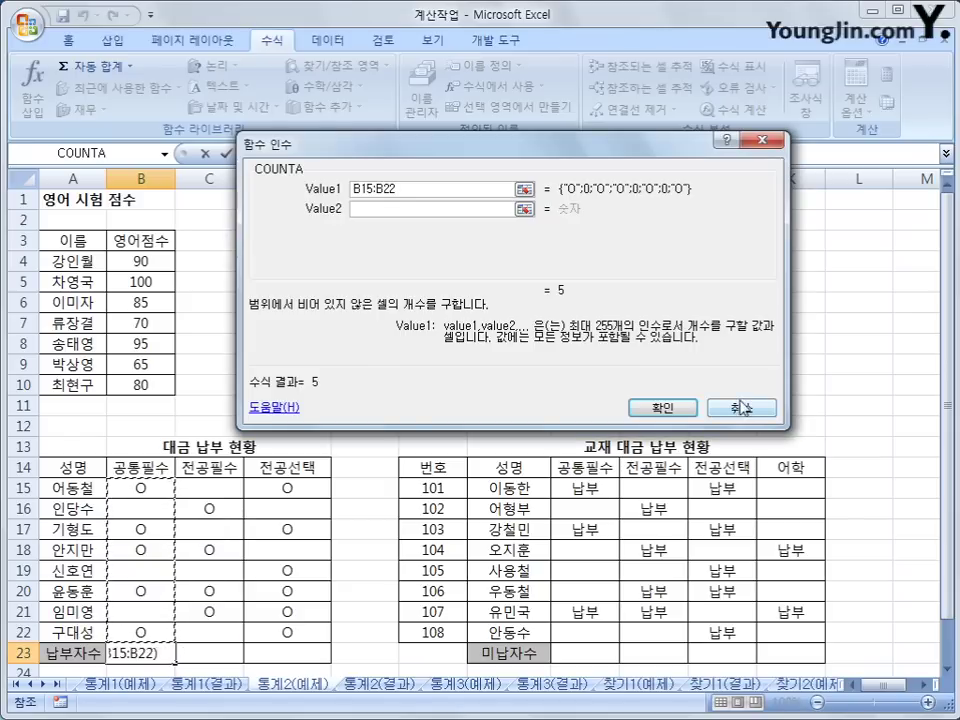
pyautogui.click(662, 407)
# Check the O marks in column B against the COUNTA formula in B23, and fill the formula across to D23.
pyautogui.click(160, 490)
pyautogui.click(155, 527)
pyautogui.click(160, 548)
pyautogui.click(147, 590)
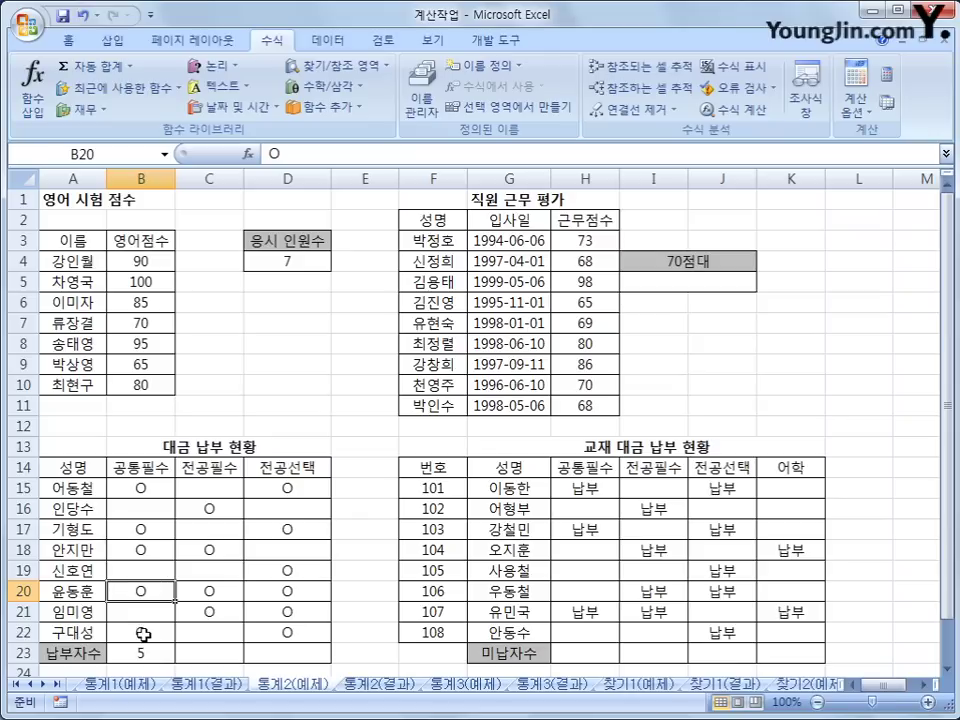
pyautogui.click(145, 630)
pyautogui.click(145, 650)
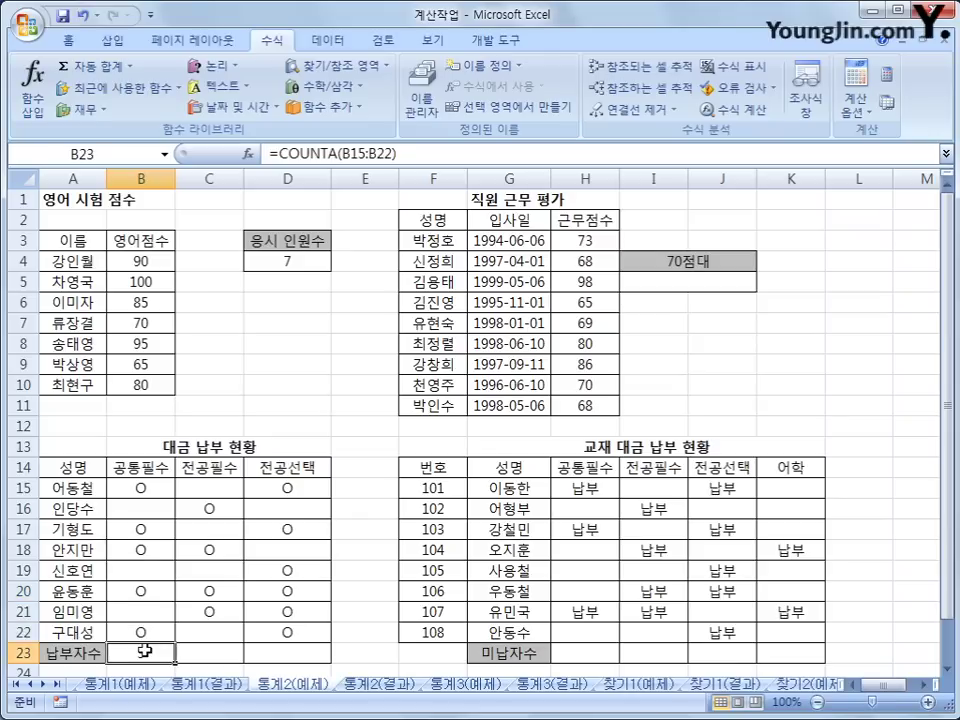
pyautogui.moveTo(175, 661); pyautogui.dragTo(300, 668)
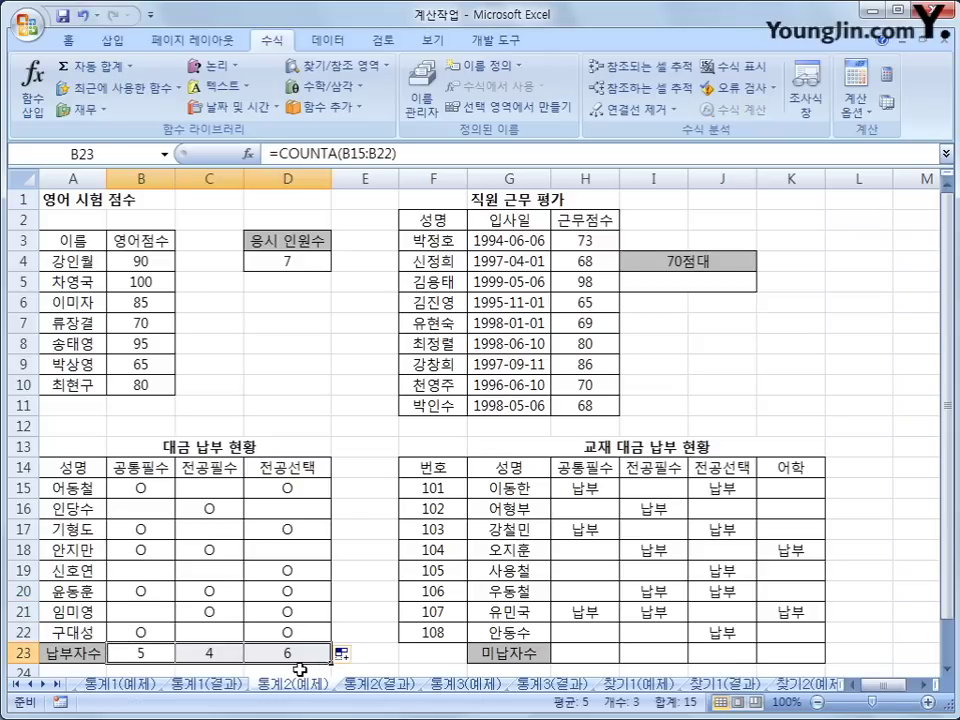
# Examine which cells in H15:H22 of the 교재 대금 납부 현황 table contain 납부 and which are blank.
pyautogui.click(606, 655)
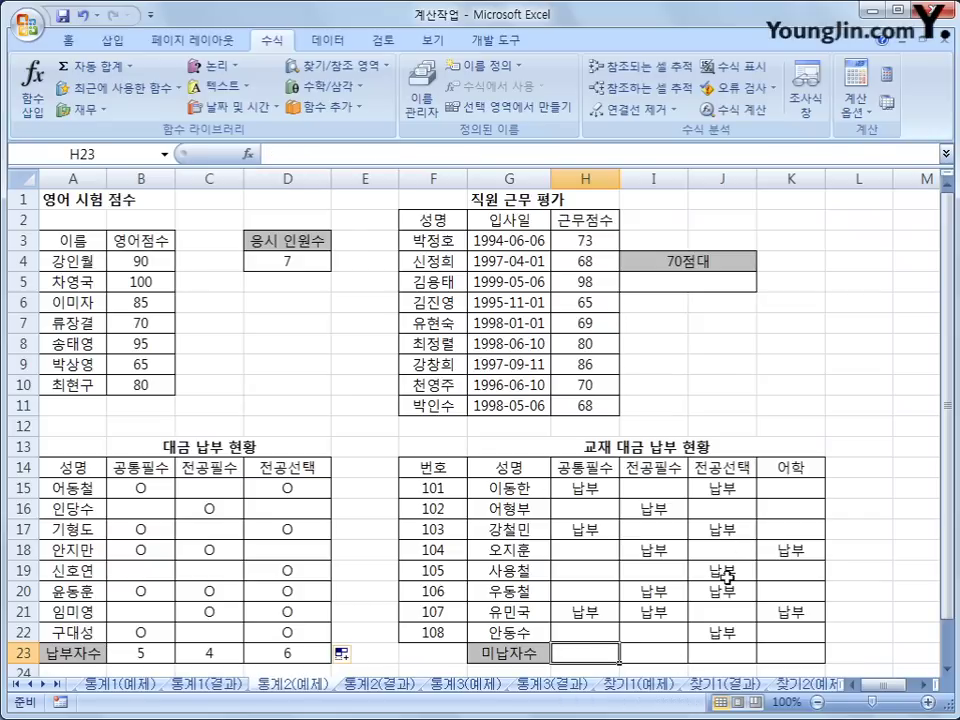
pyautogui.click(605, 492)
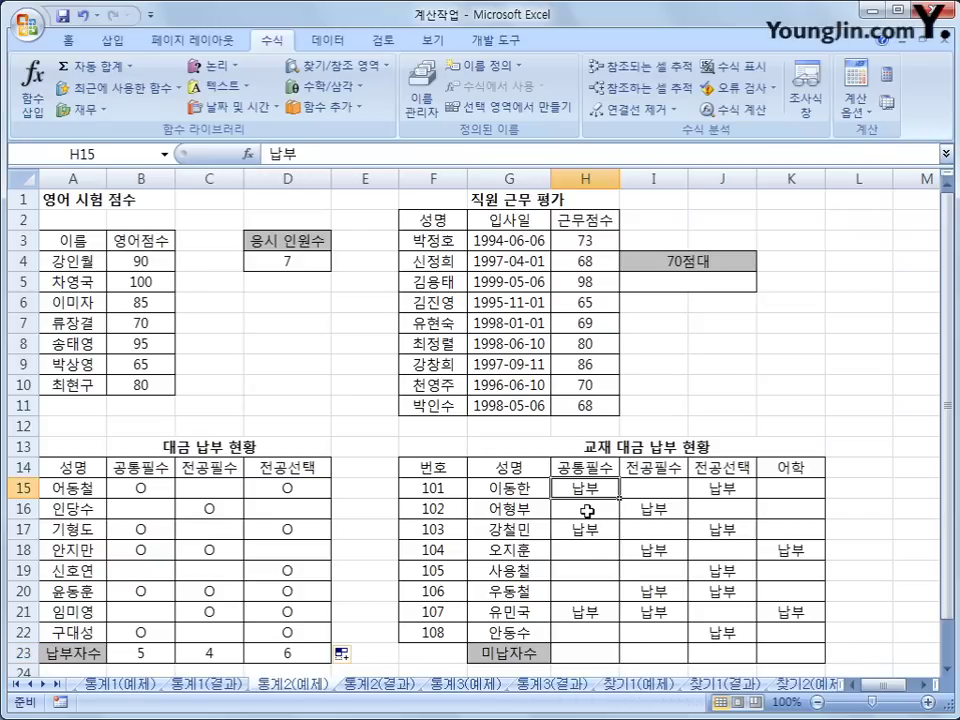
pyautogui.click(585, 537)
pyautogui.click(588, 612)
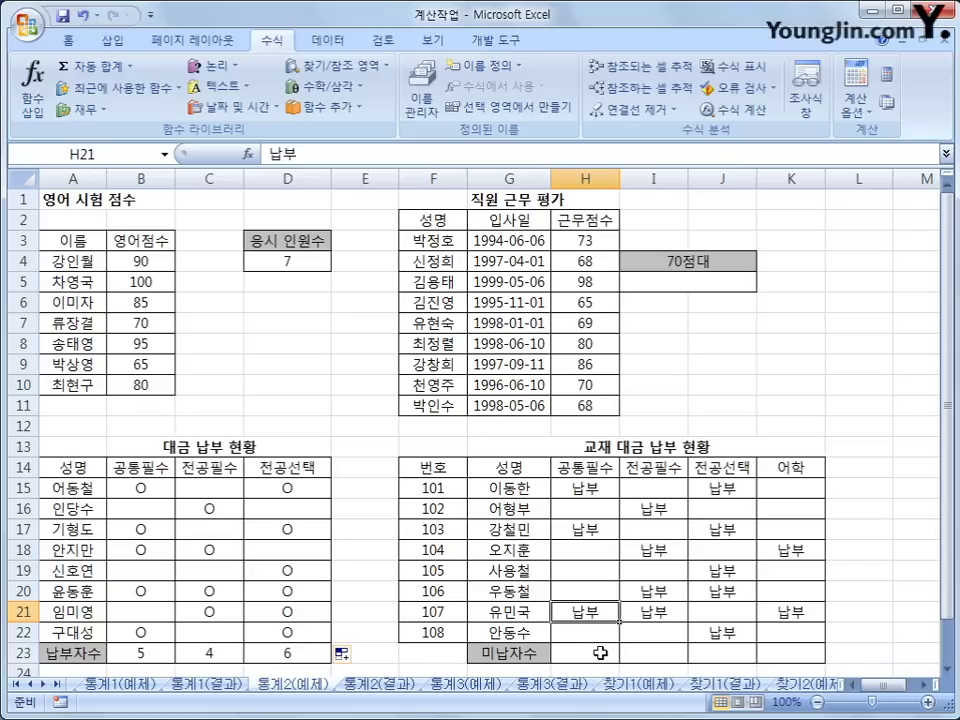
pyautogui.click(600, 652)
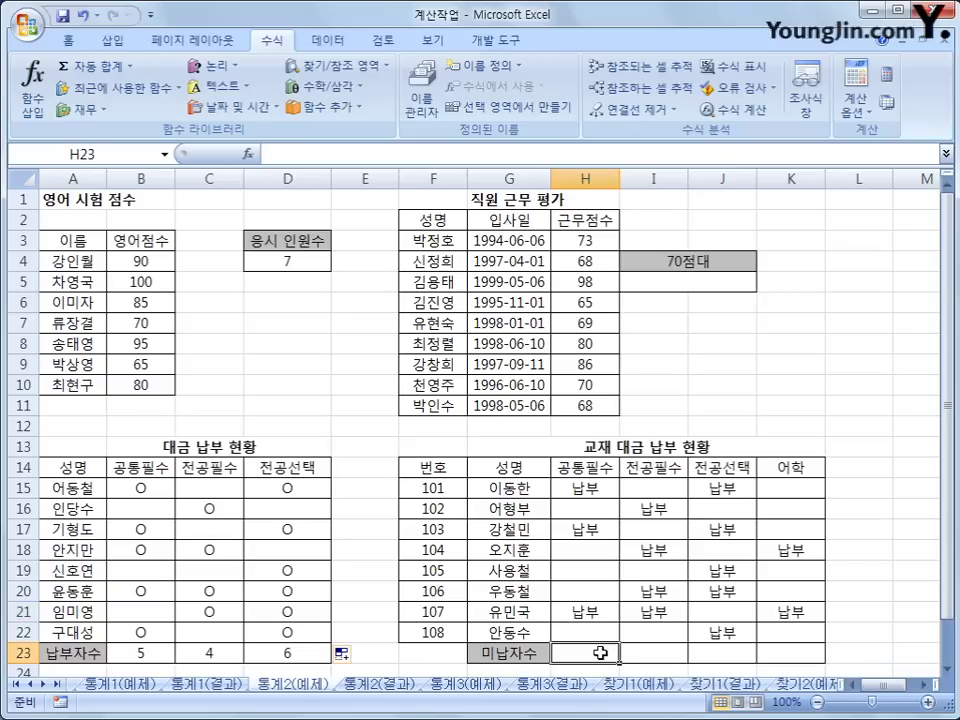
pyautogui.click(604, 508)
pyautogui.click(601, 552)
pyautogui.click(592, 570)
pyautogui.click(590, 591)
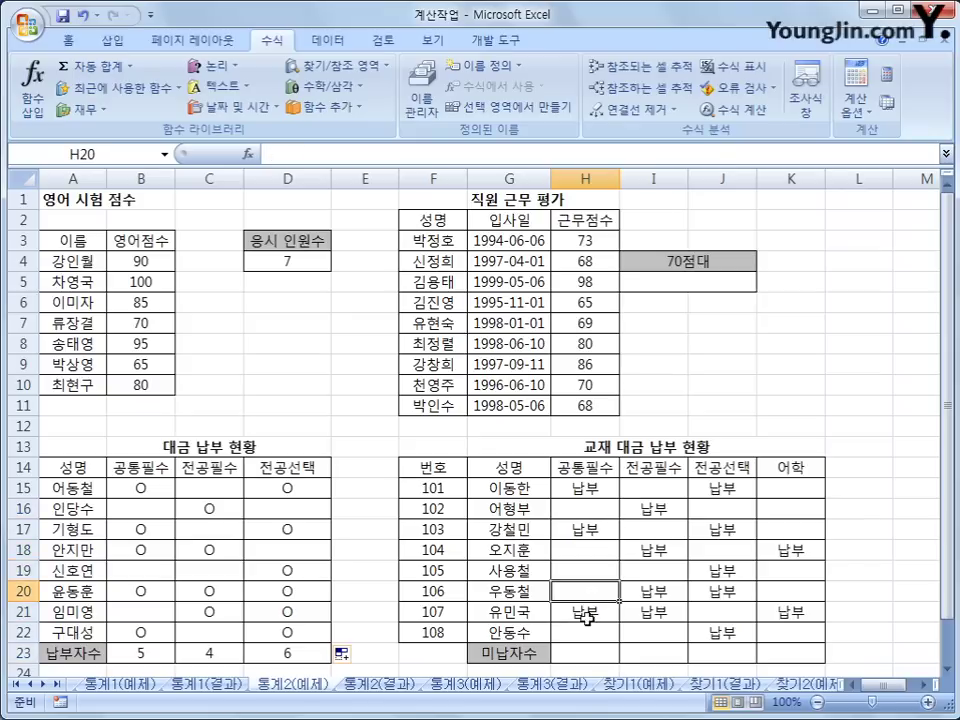
pyautogui.click(587, 632)
pyautogui.press('Return')
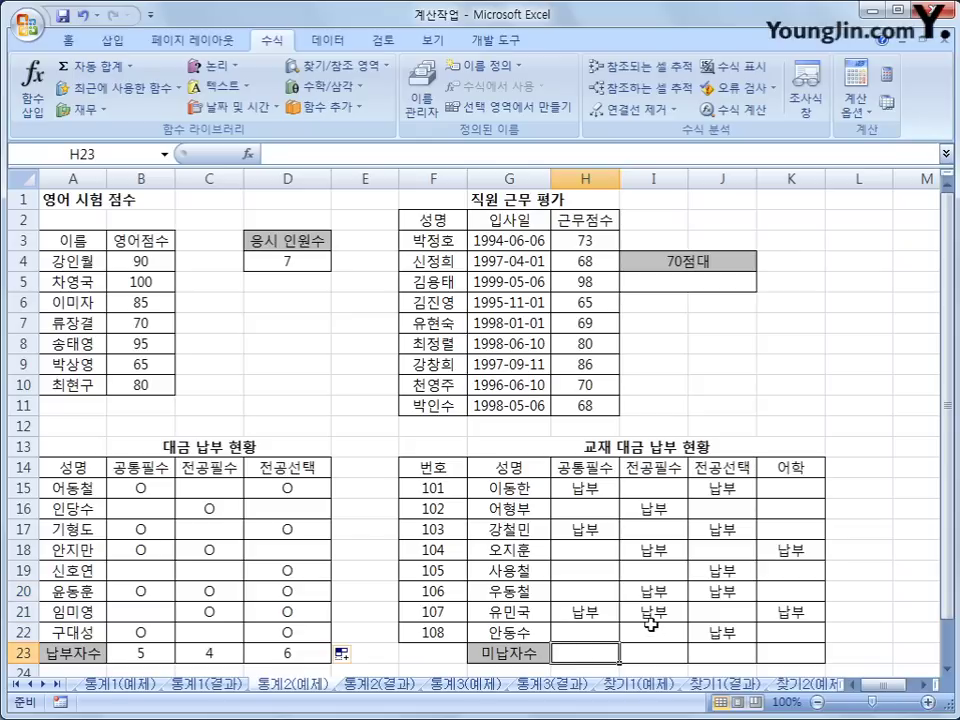
# Insert the statistical function COUNTBLANK in H23 with the range H15:H22, and fill the formula across to K23.
pyautogui.click(342, 108)
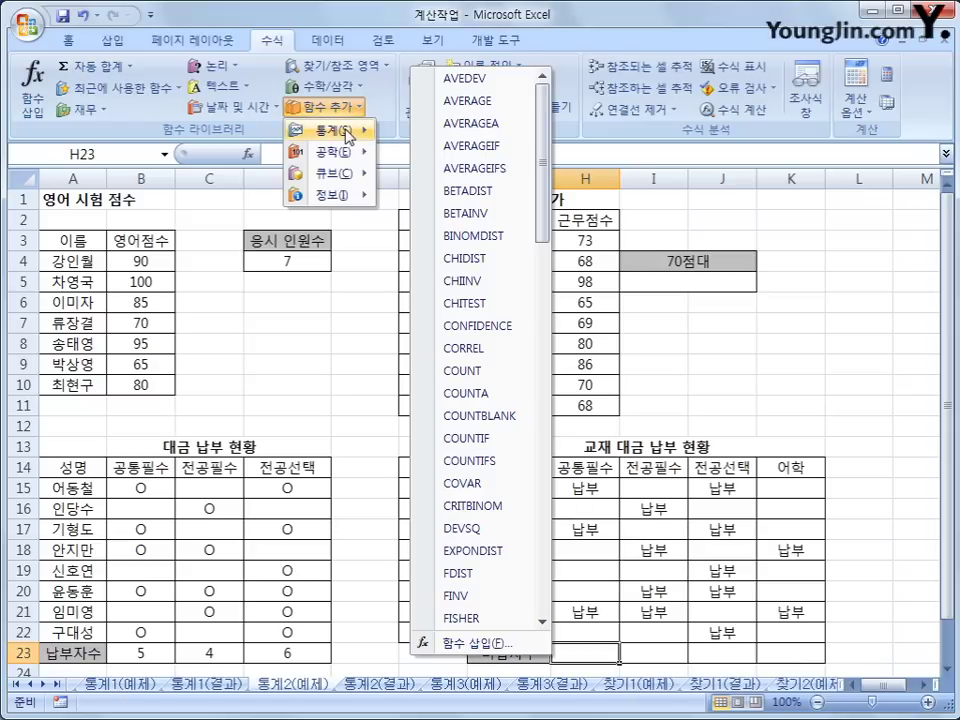
pyautogui.click(511, 425)
pyautogui.moveTo(581, 486); pyautogui.dragTo(581, 632)
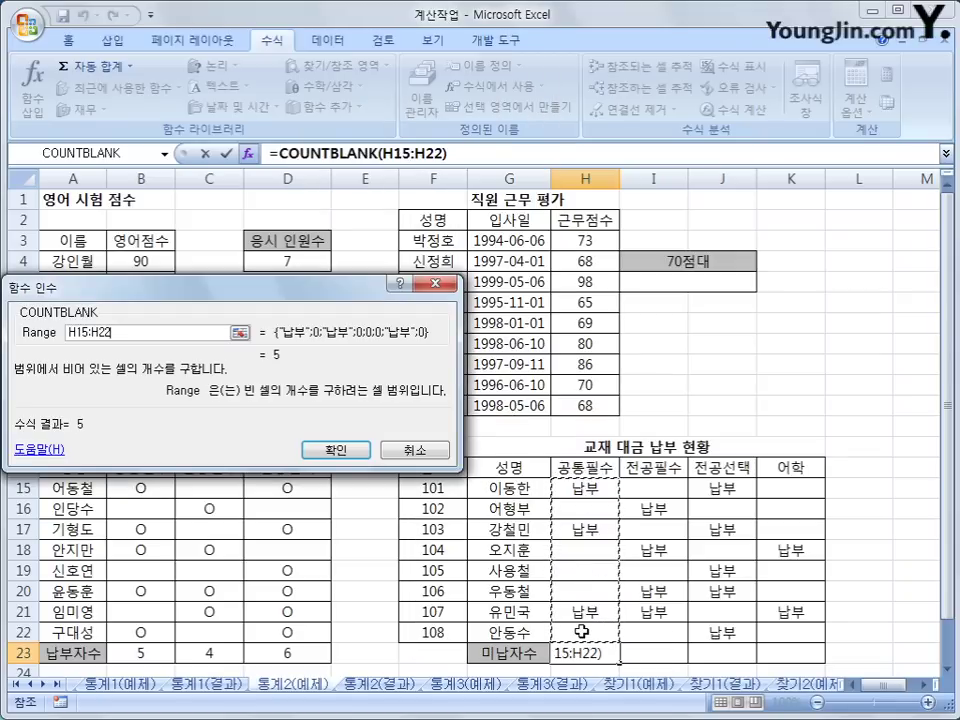
pyautogui.click(336, 449)
pyautogui.moveTo(619, 663); pyautogui.dragTo(765, 627)
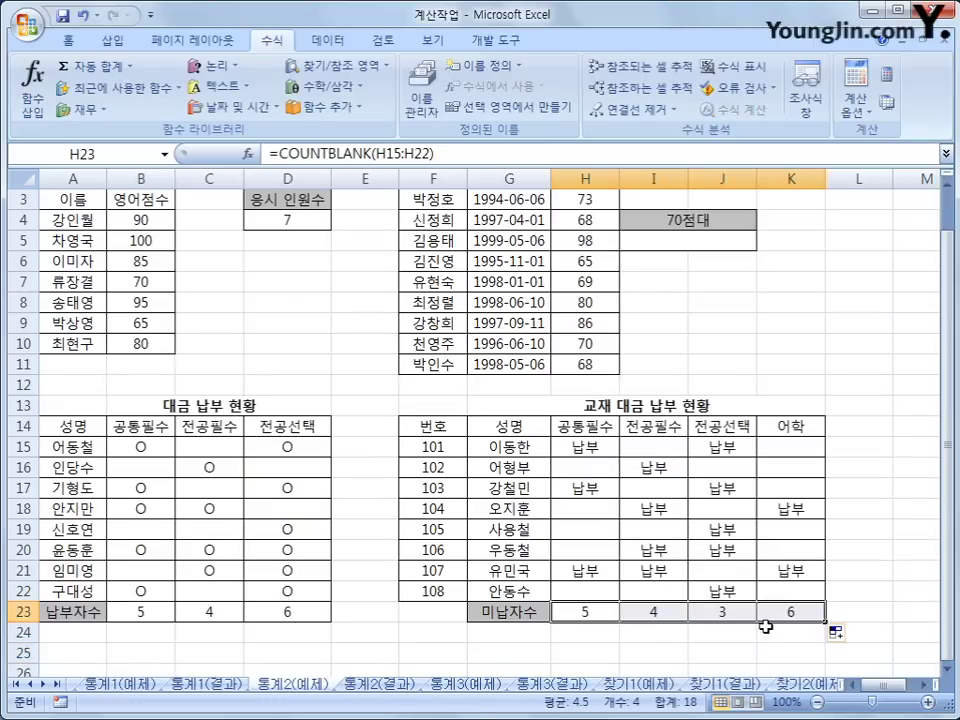
pyautogui.click(578, 610)
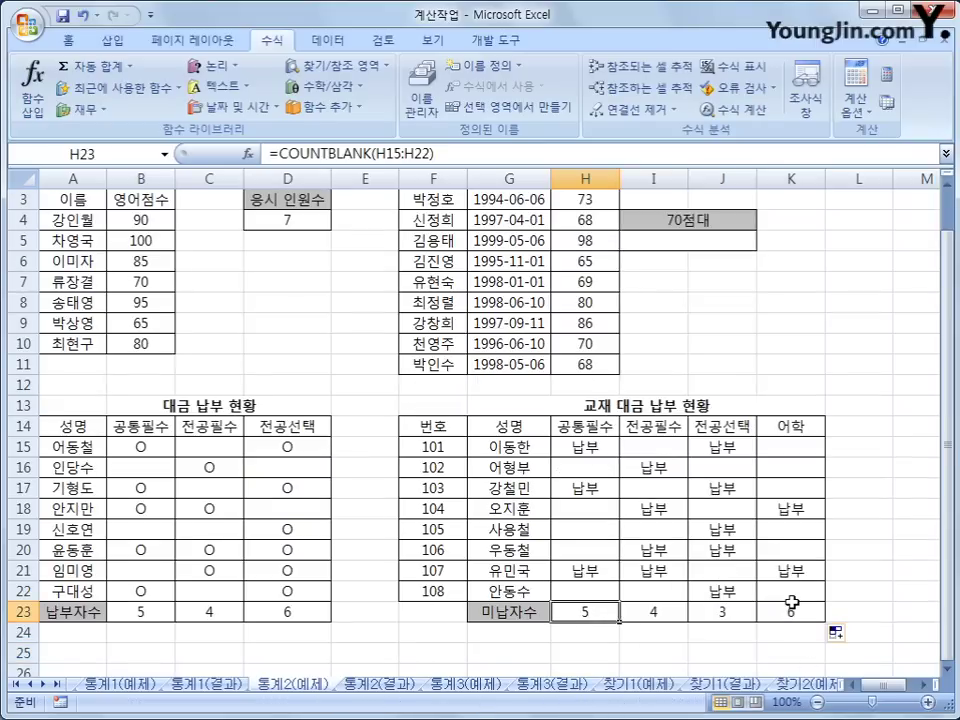
# Examine the 근무점수 values in H3:H11 for scores in the 70s, relevant to the 70점대 result cell I5.
pyautogui.scroll(1, 791, 601)
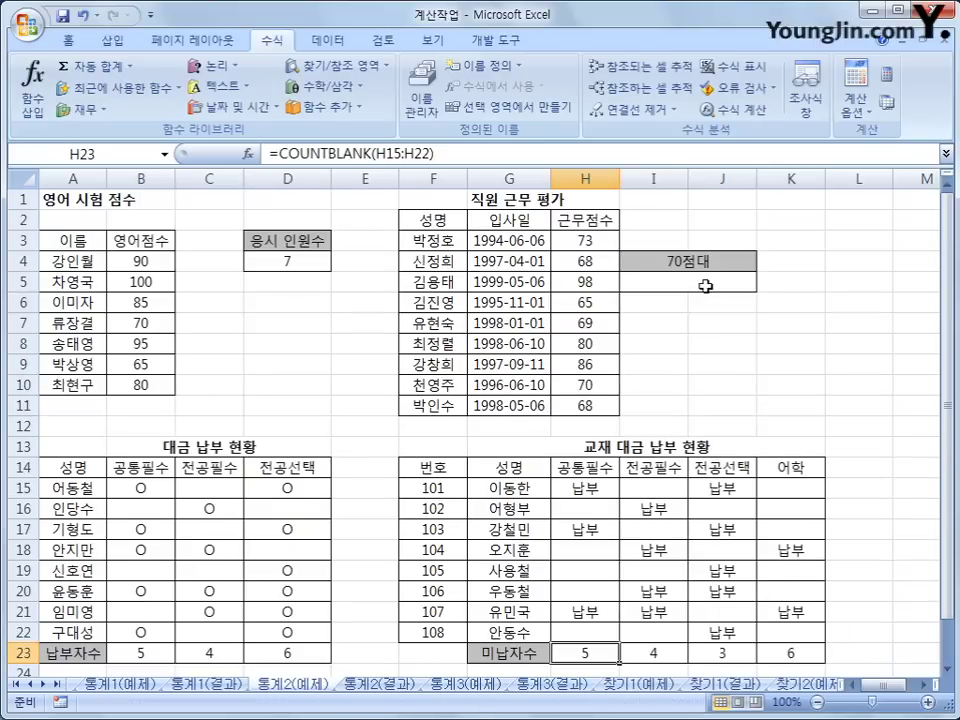
pyautogui.click(706, 286)
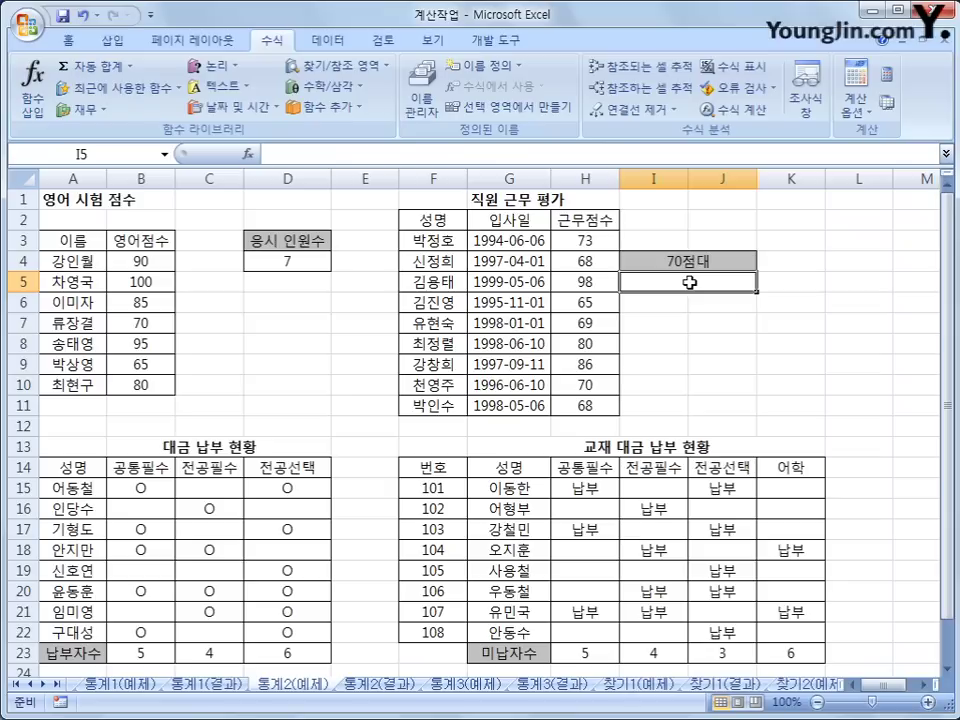
pyautogui.moveTo(588, 240); pyautogui.dragTo(603, 408)
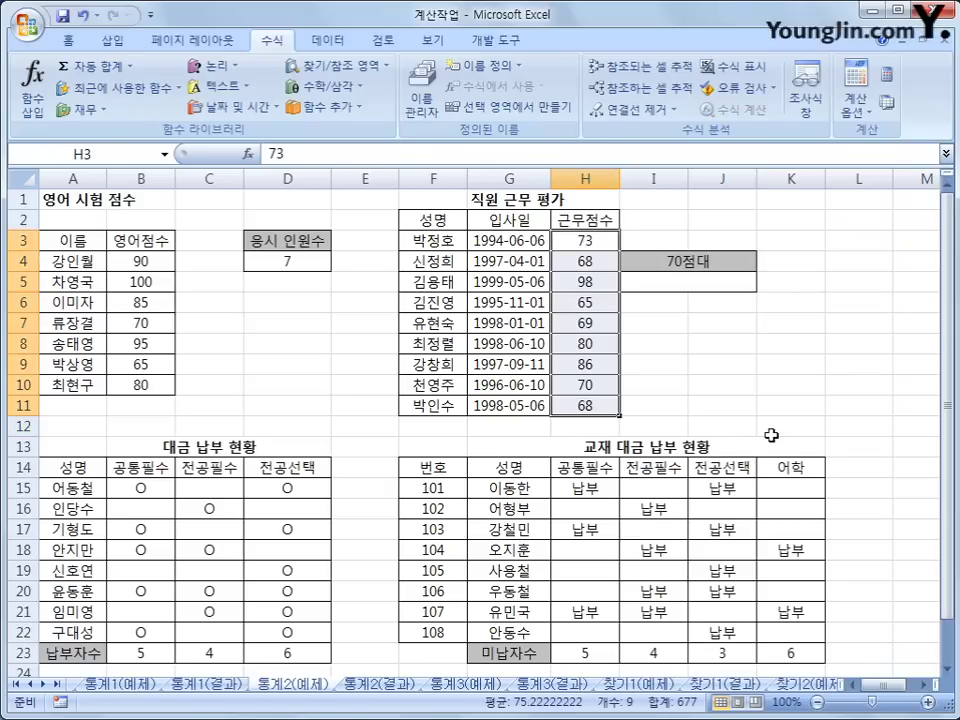
pyautogui.click(604, 240)
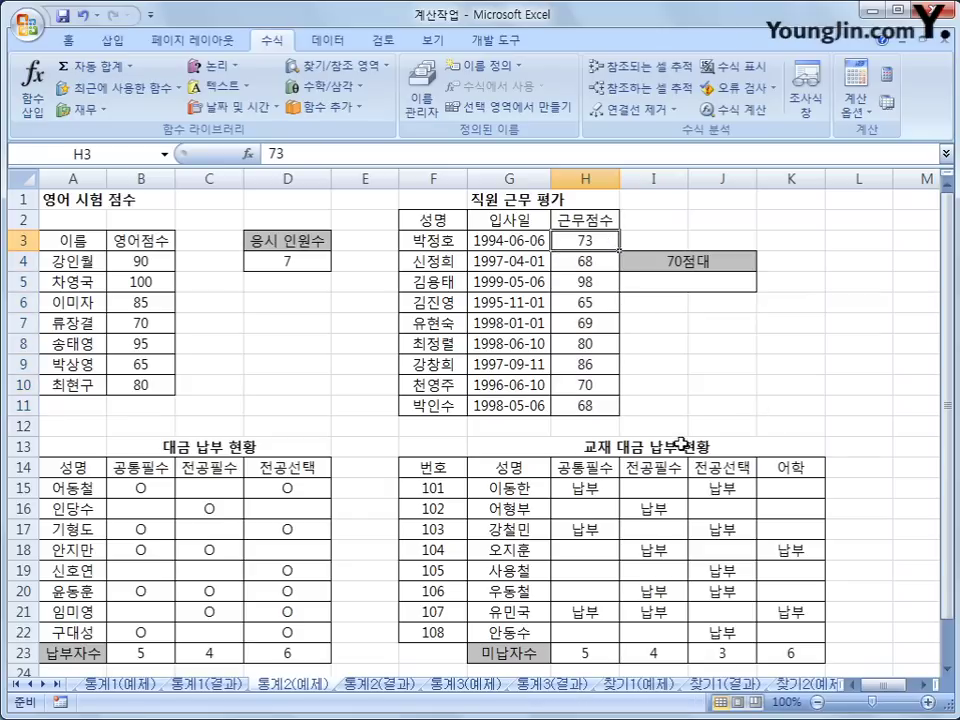
pyautogui.click(614, 388)
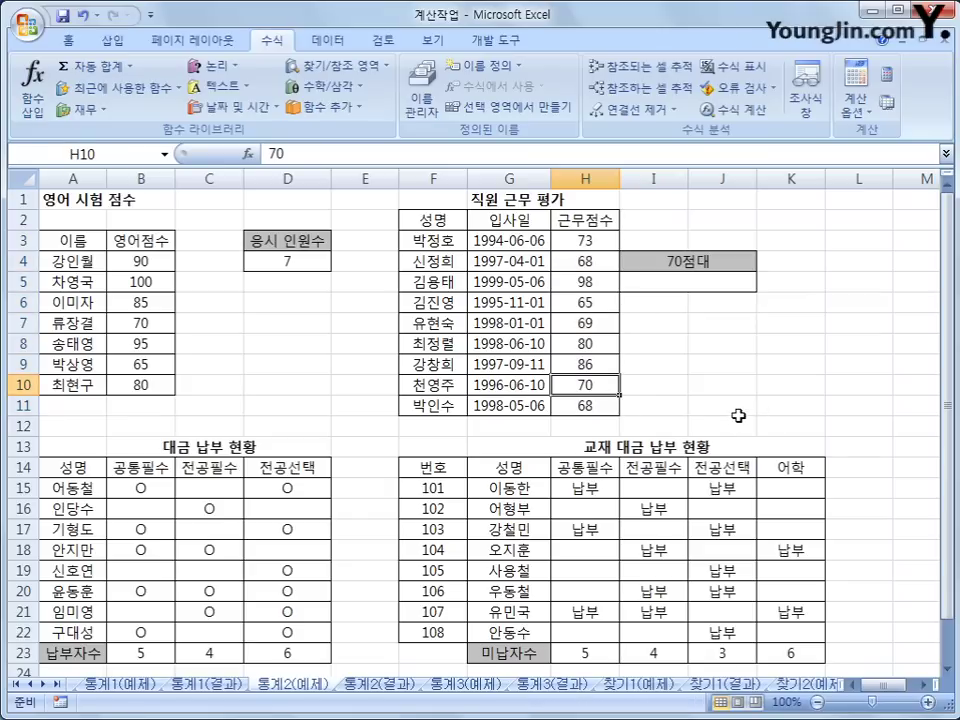
pyautogui.moveTo(604, 240); pyautogui.dragTo(600, 406)
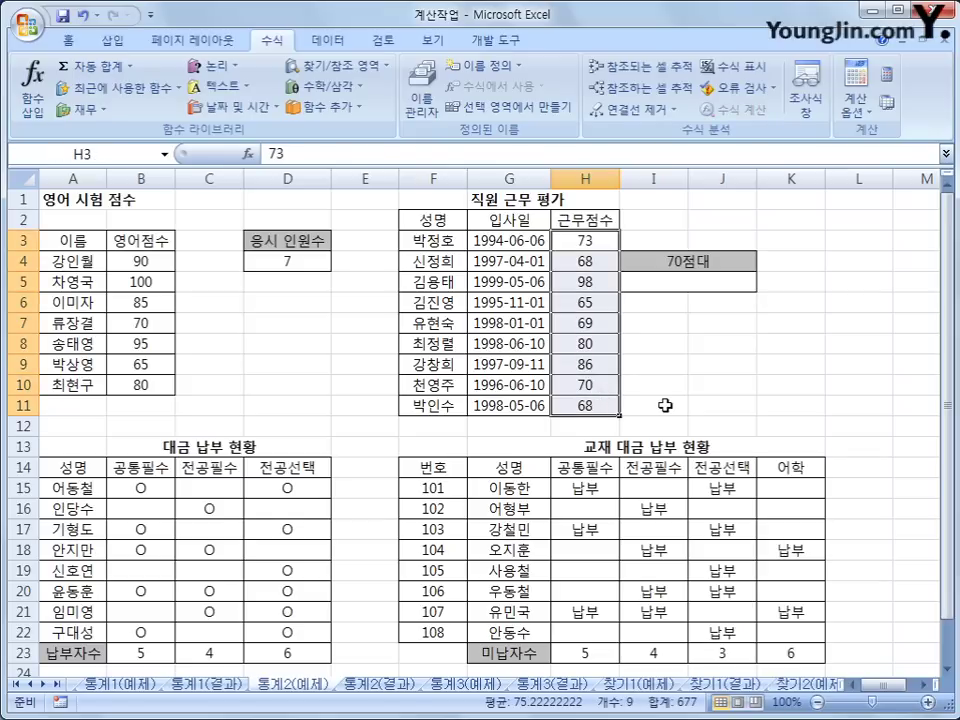
pyautogui.click(585, 242)
pyautogui.click(597, 386)
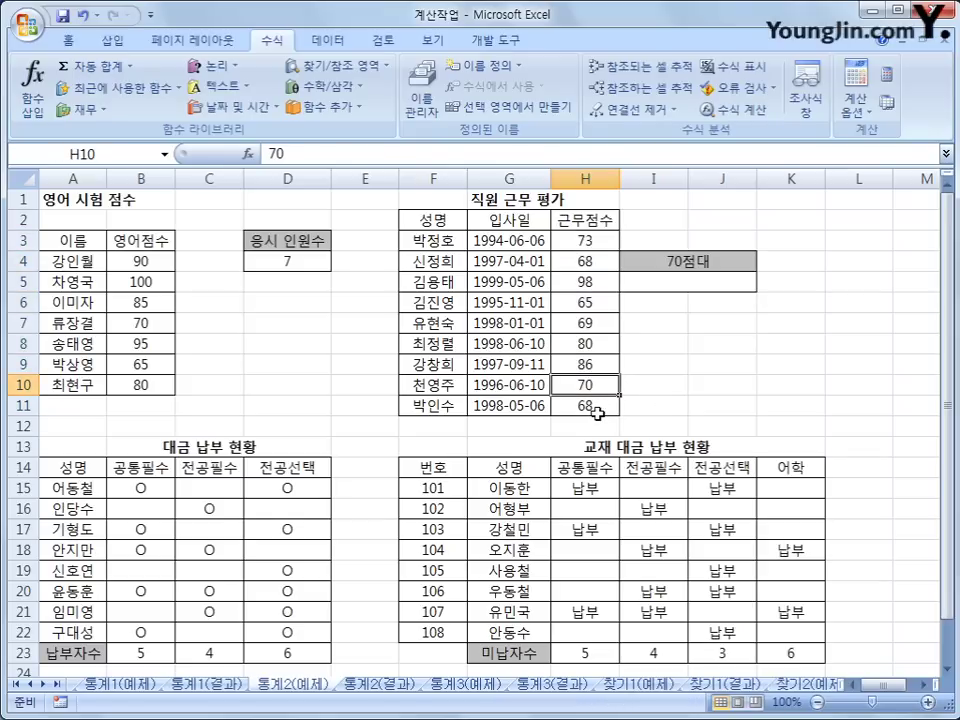
pyautogui.moveTo(585, 240); pyautogui.dragTo(591, 406)
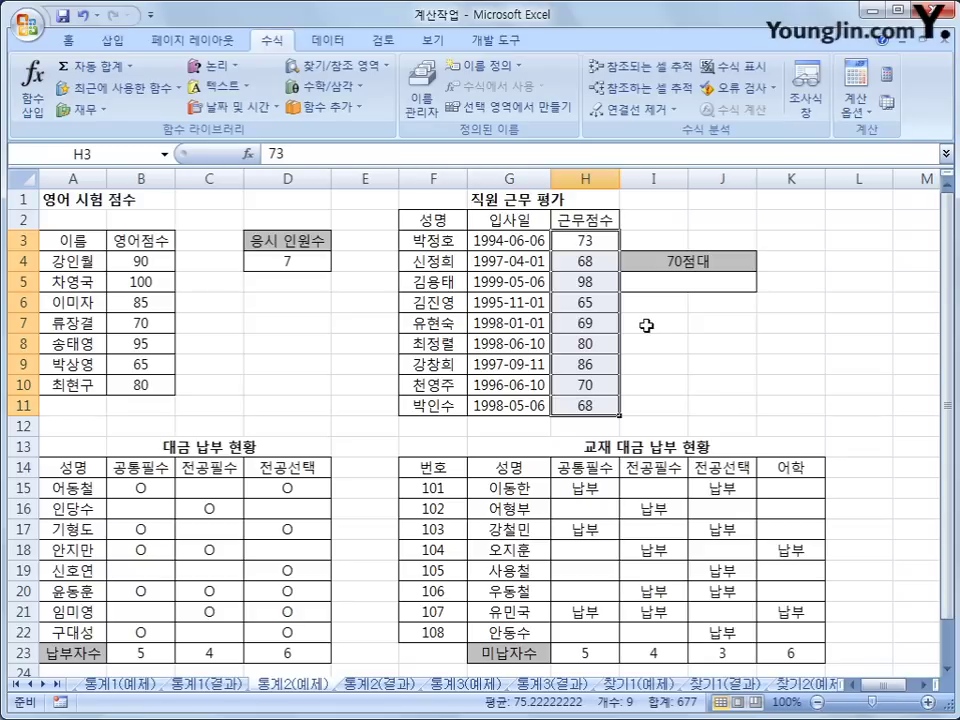
# Compare the 근무점수 scores of 70 or more in H3:H11 with the scores of 80 or more.
pyautogui.click(600, 243)
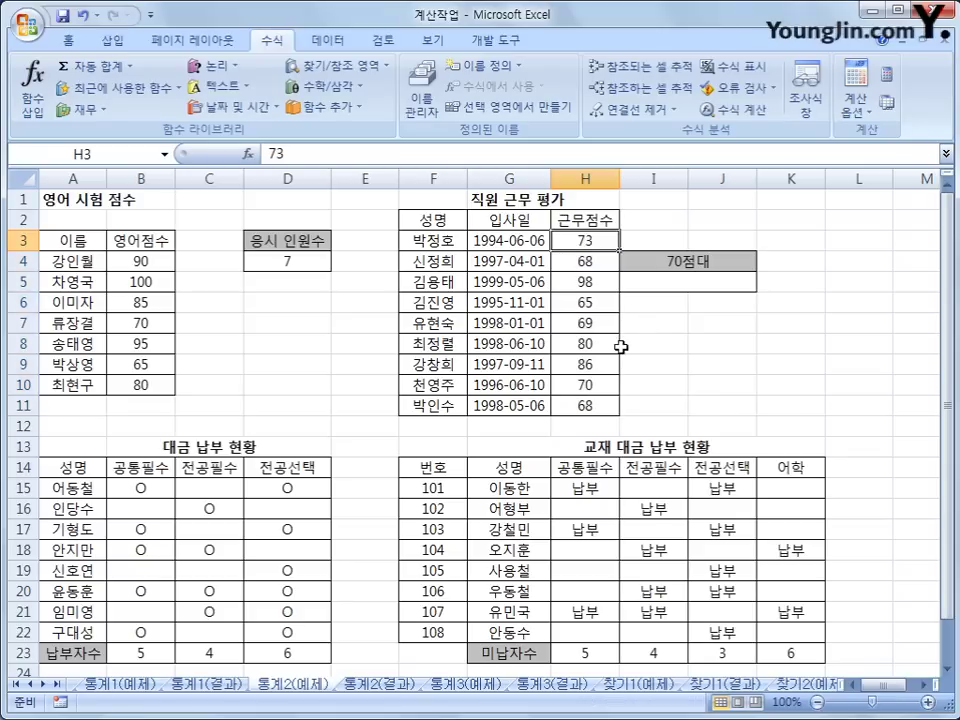
pyautogui.click(595, 287)
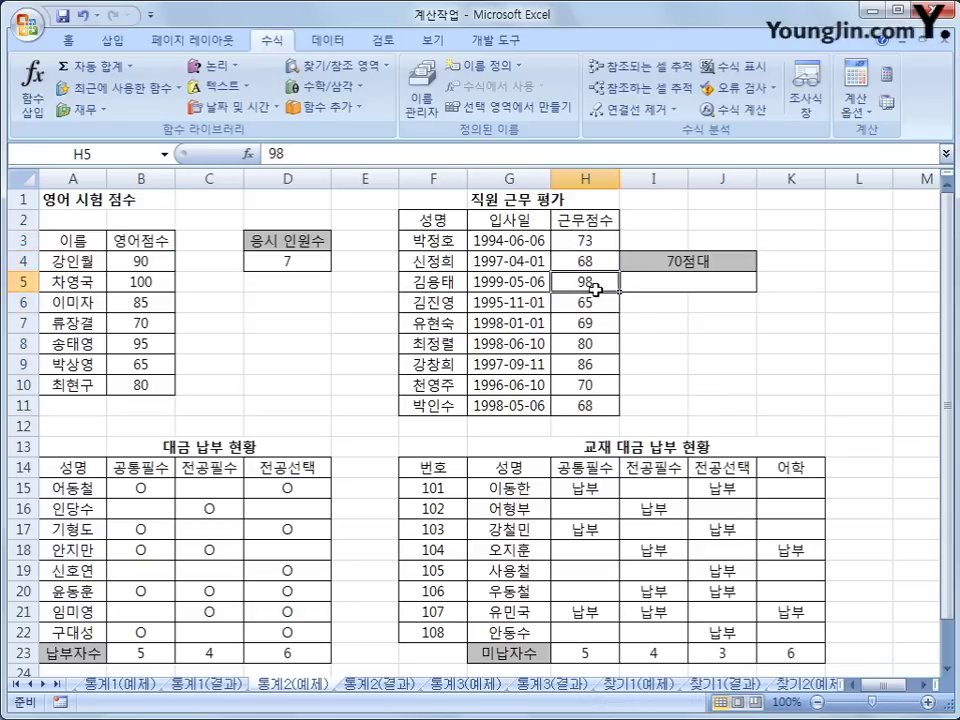
pyautogui.click(604, 343)
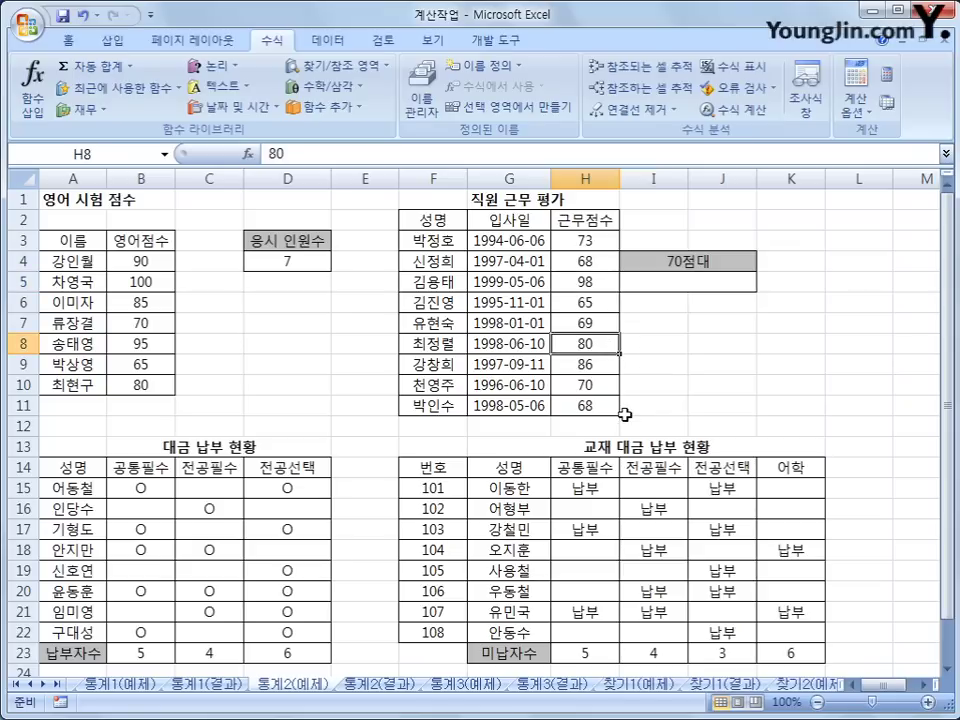
pyautogui.click(596, 364)
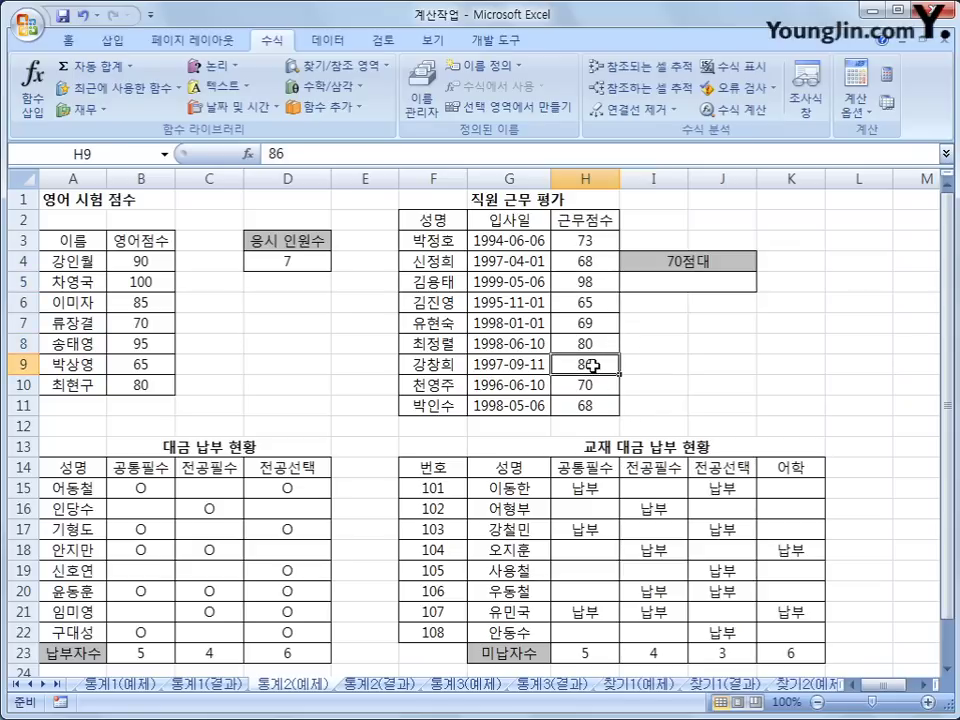
pyautogui.click(585, 385)
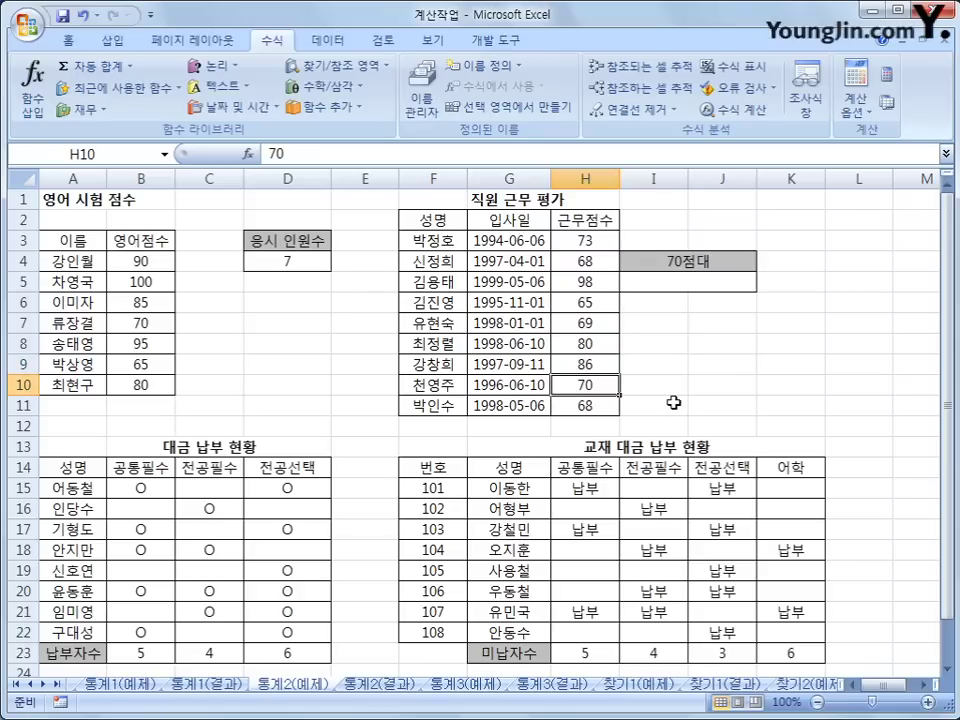
pyautogui.moveTo(604, 236); pyautogui.dragTo(595, 408)
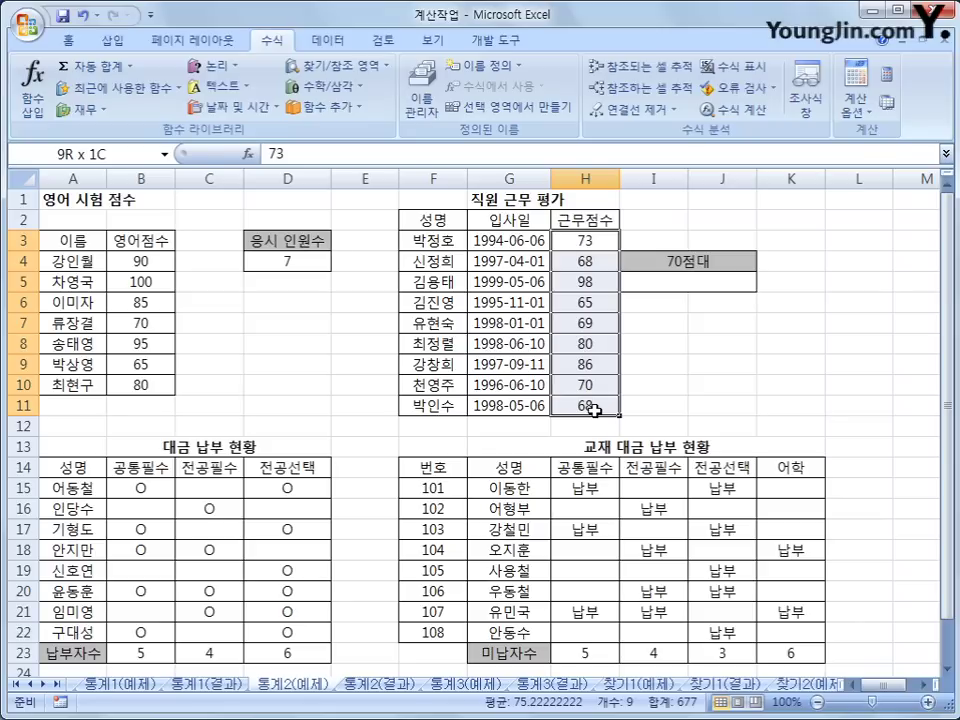
pyautogui.moveTo(593, 409); pyautogui.dragTo(593, 409)
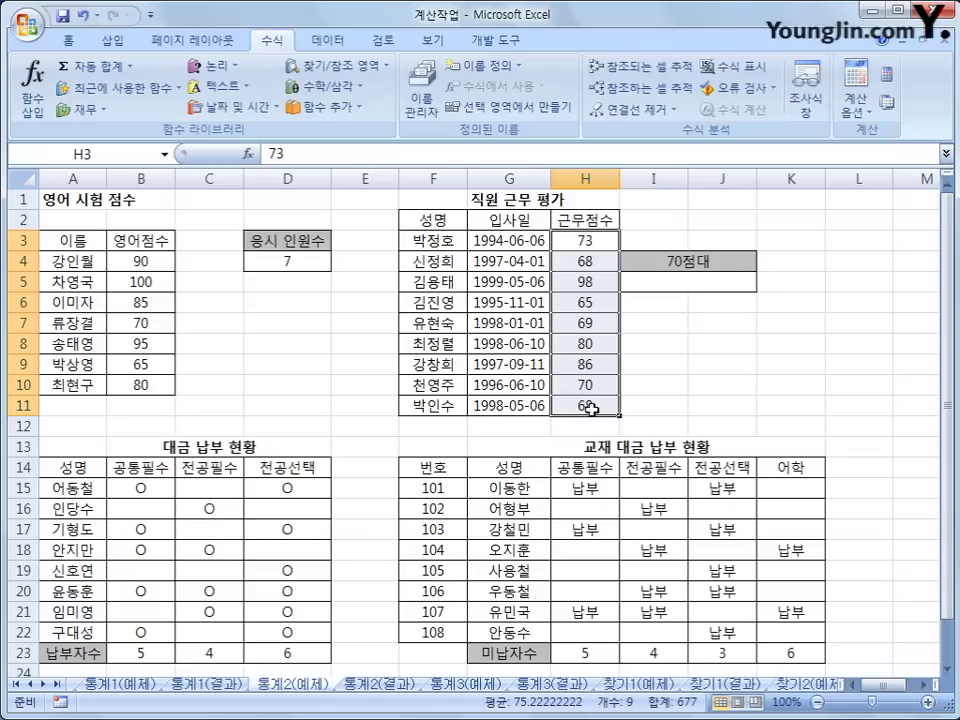
pyautogui.click(588, 280)
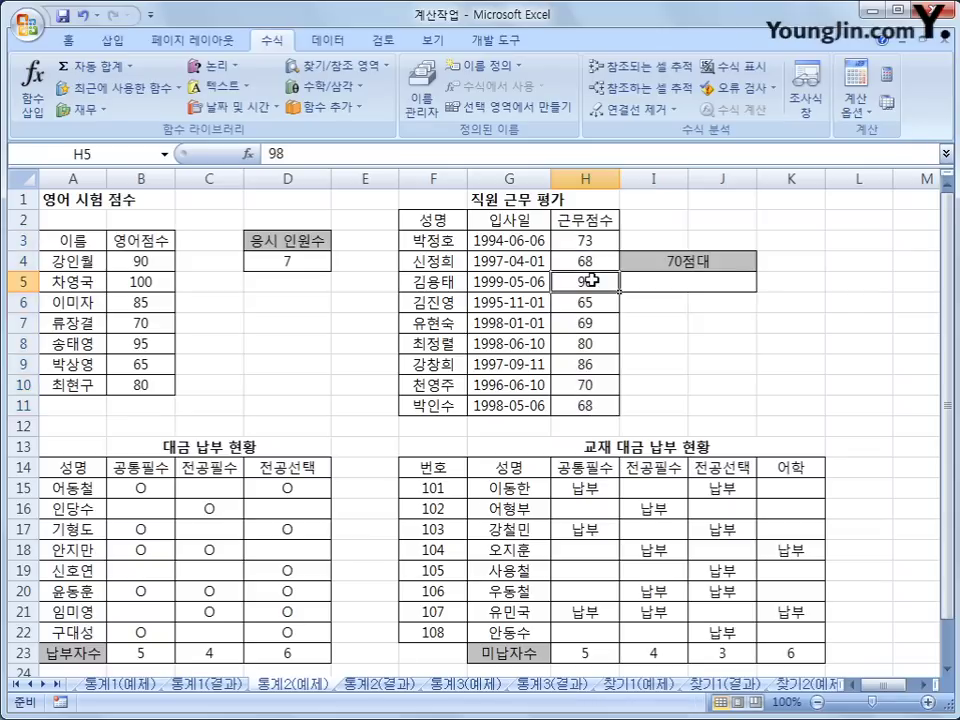
pyautogui.click(598, 343)
pyautogui.click(602, 364)
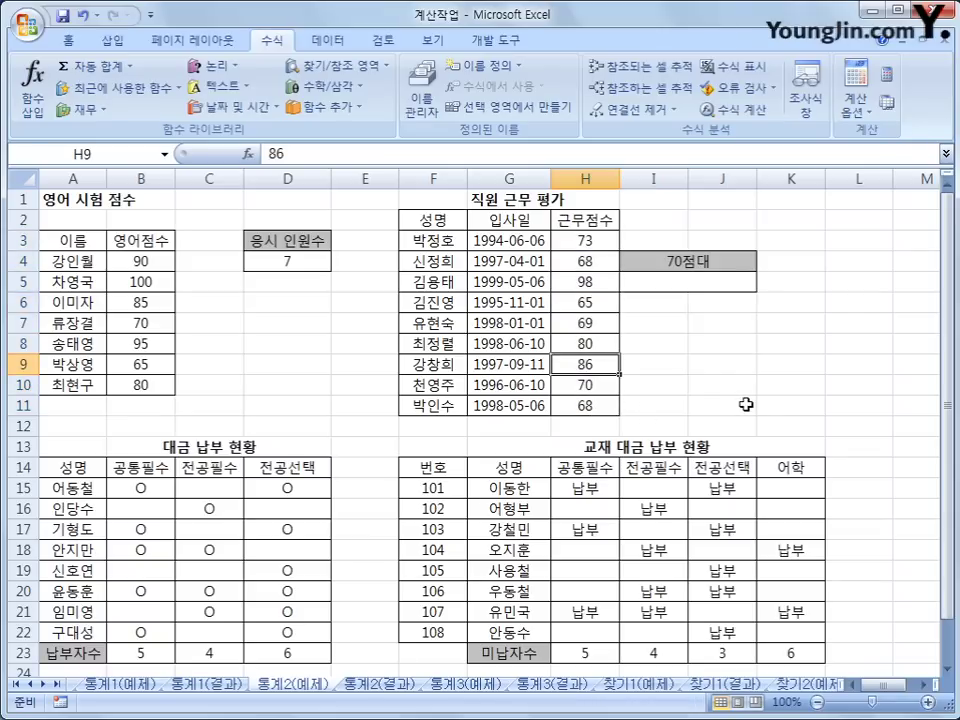
# Insert the statistical function COUNTIF in the 70점대 result cell I5 with the range H3:H11 and the criteria >=70.
pyautogui.click(714, 284)
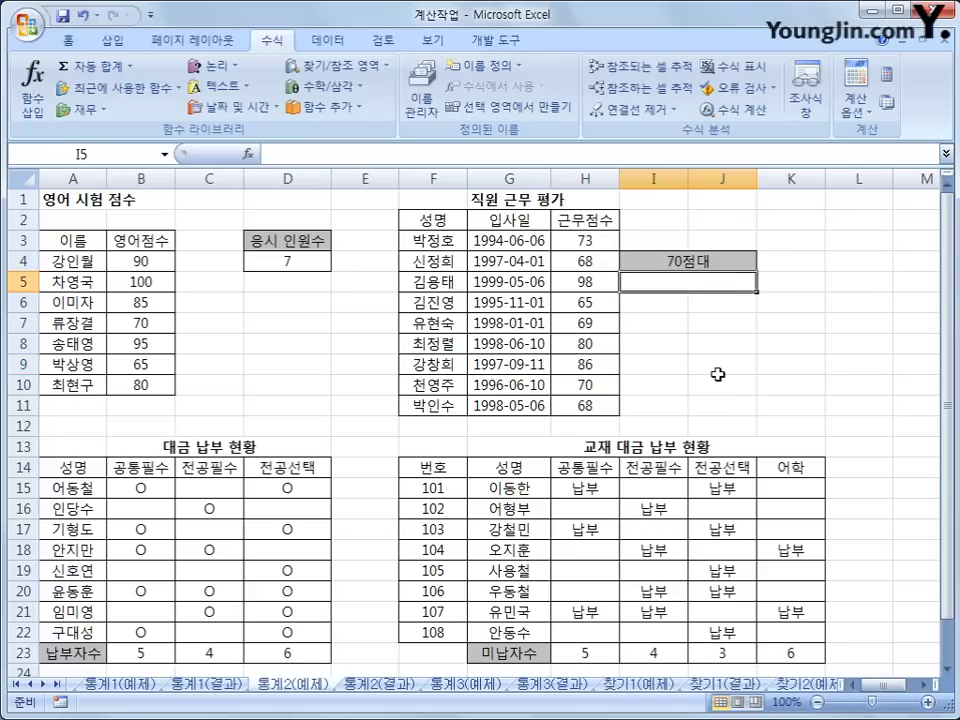
pyautogui.click(333, 106)
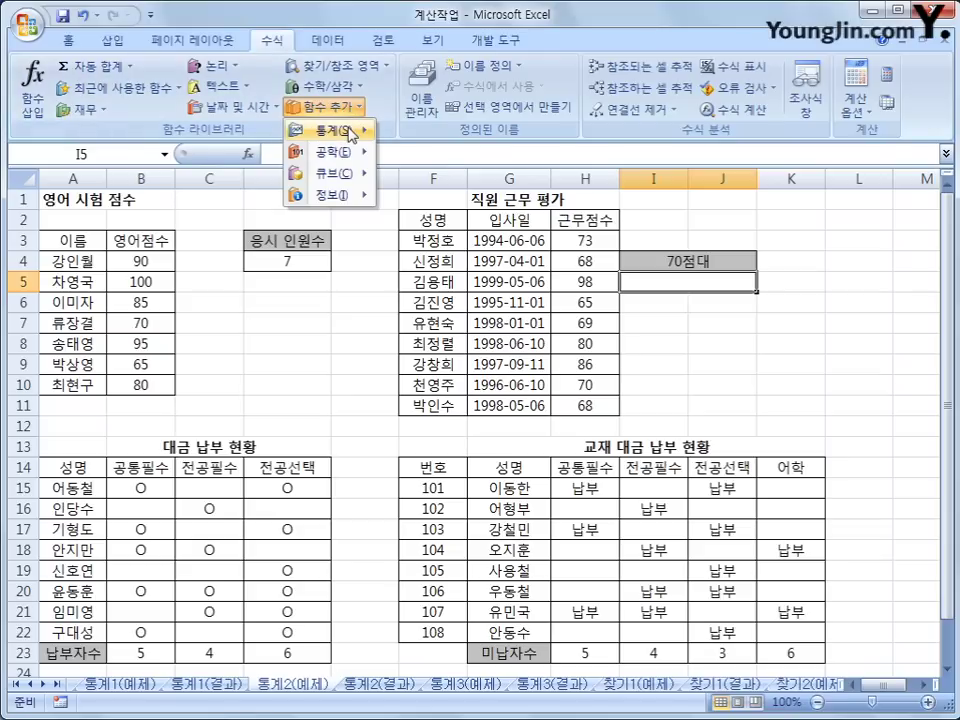
pyautogui.moveTo(351, 134)
pyautogui.scroll(-1, 542, 186)
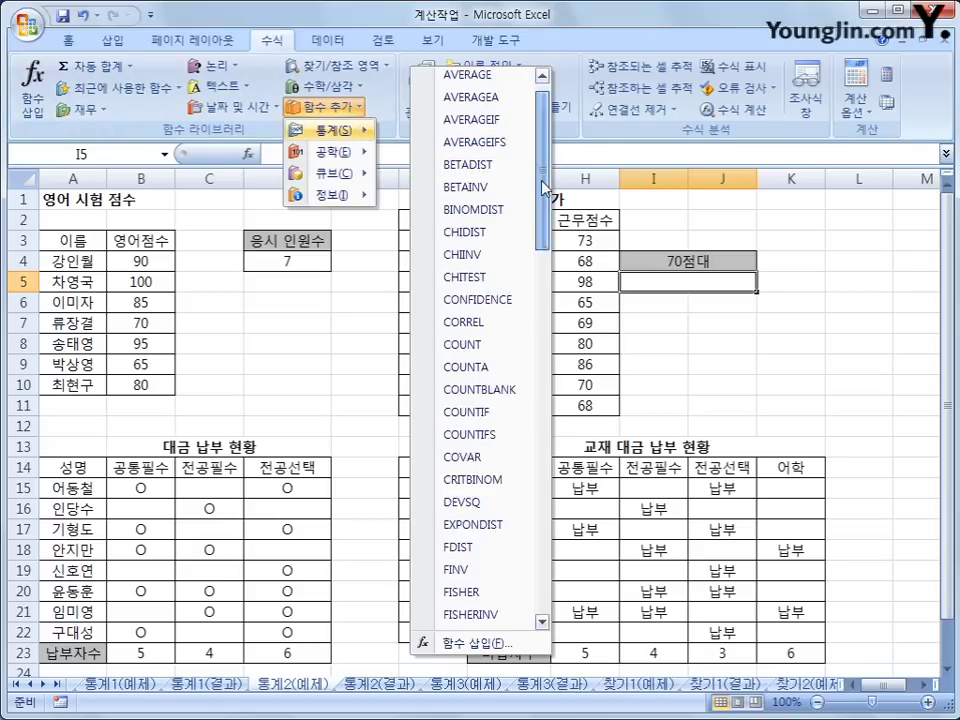
pyautogui.scroll(-1, 542, 186)
pyautogui.click(514, 385)
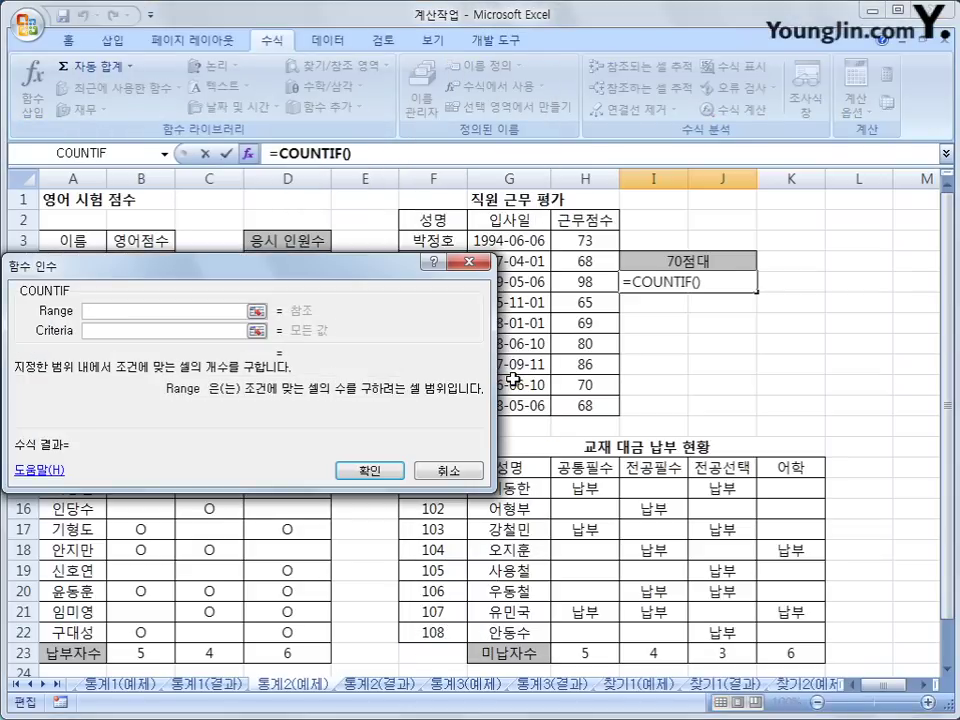
pyautogui.moveTo(440, 388); pyautogui.dragTo(618, 556)
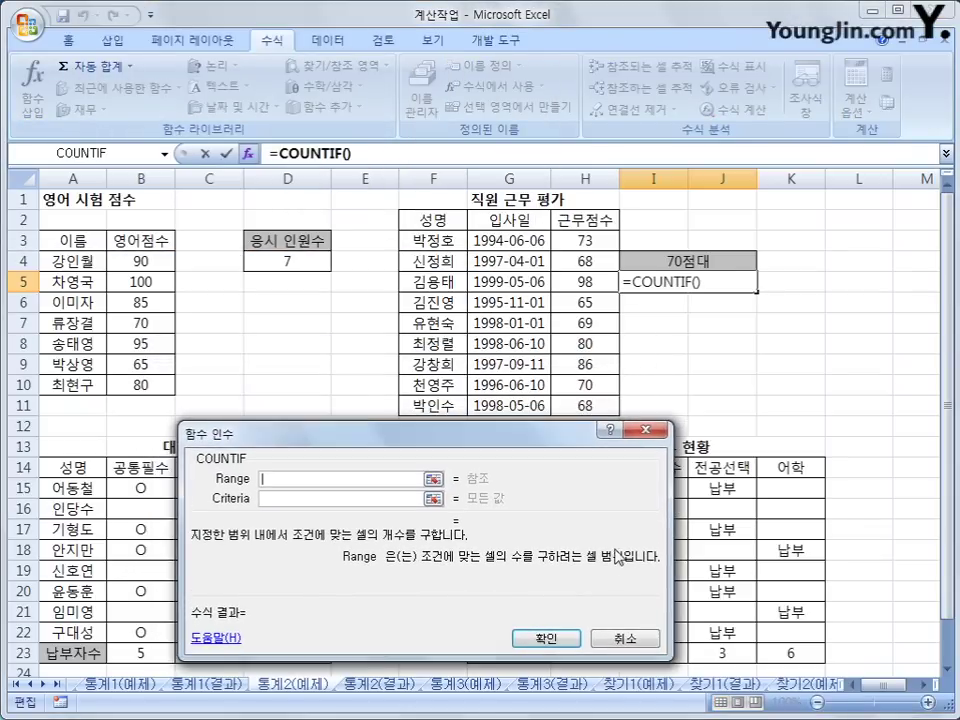
pyautogui.moveTo(542, 454); pyautogui.dragTo(564, 463)
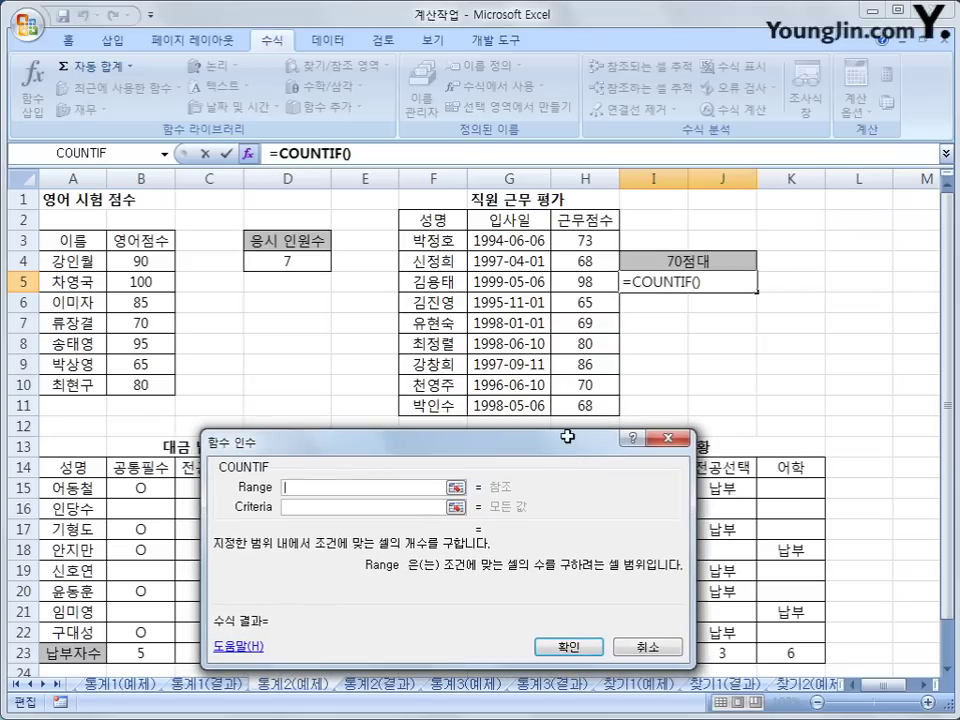
pyautogui.moveTo(585, 241); pyautogui.dragTo(583, 403)
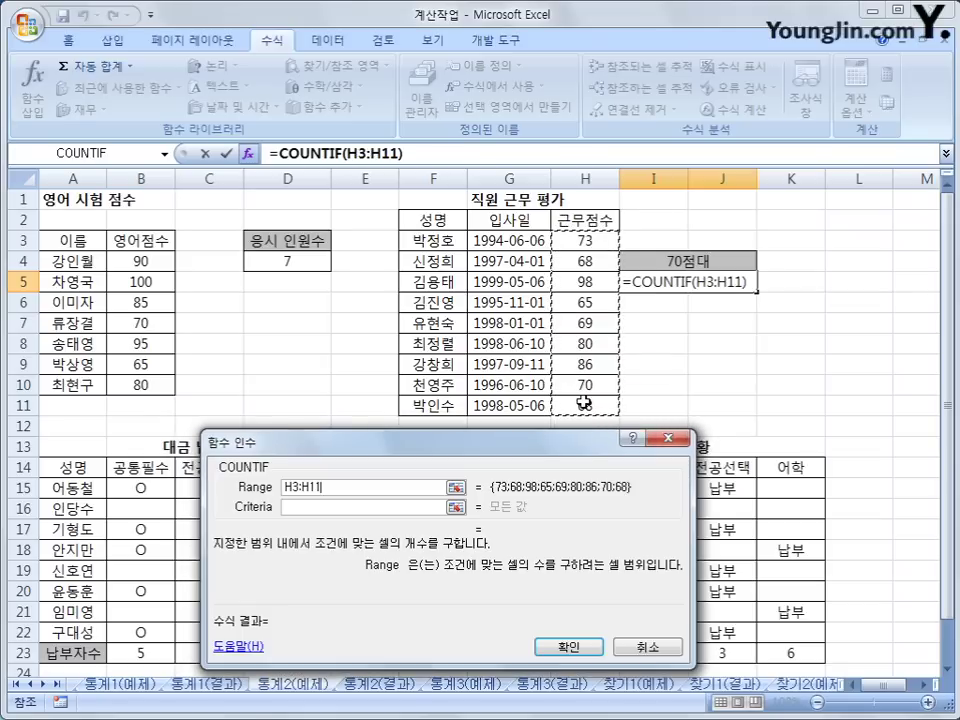
pyautogui.click(418, 507)
pyautogui.write('>=')
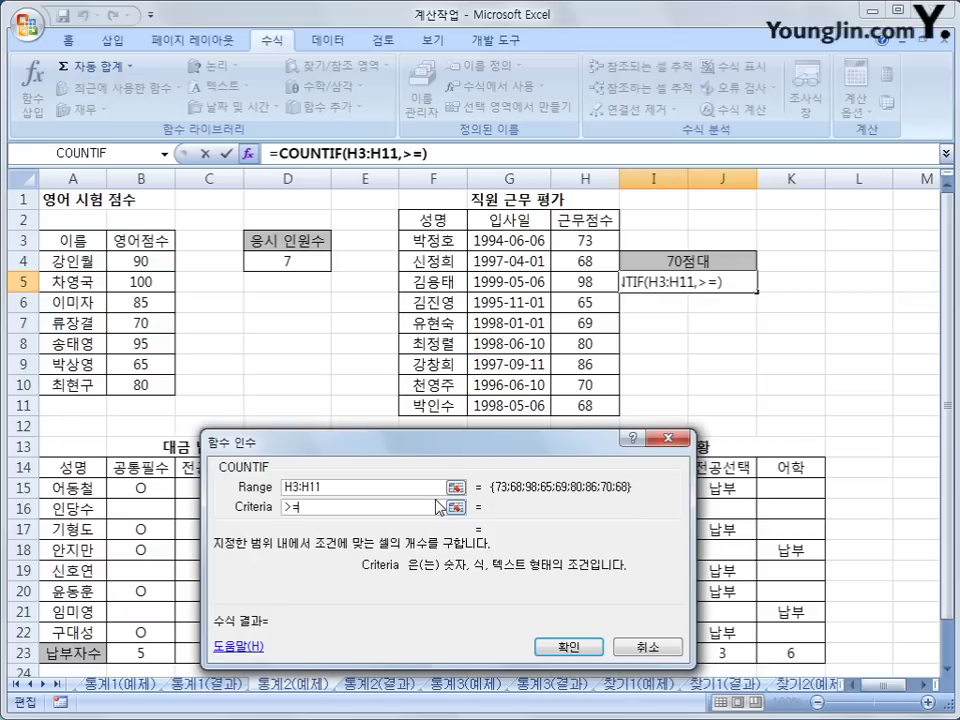
pyautogui.write('70')
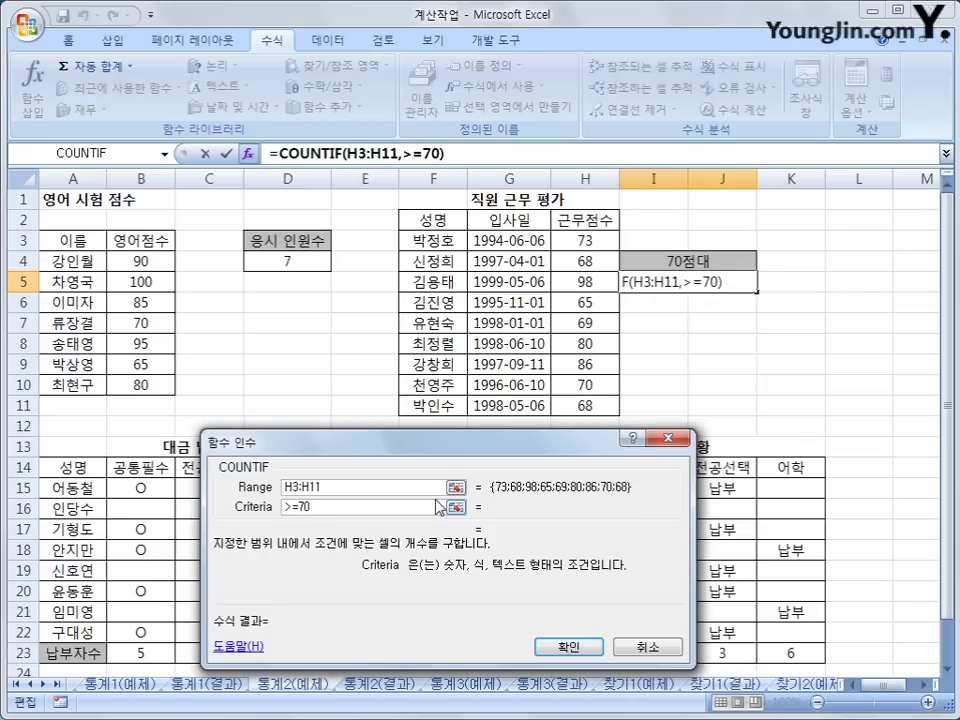
pyautogui.click(570, 647)
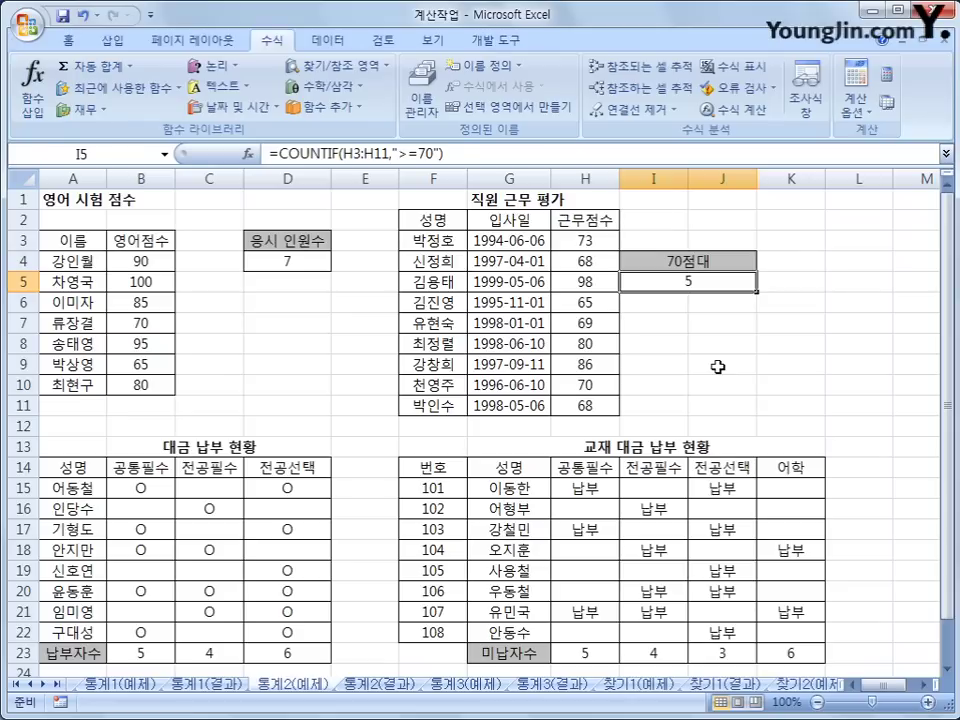
# Extend the formula in I5 by subtracting a second COUNTIF with the range H3:H11 and the criteria >=80.
pyautogui.click(472, 158)
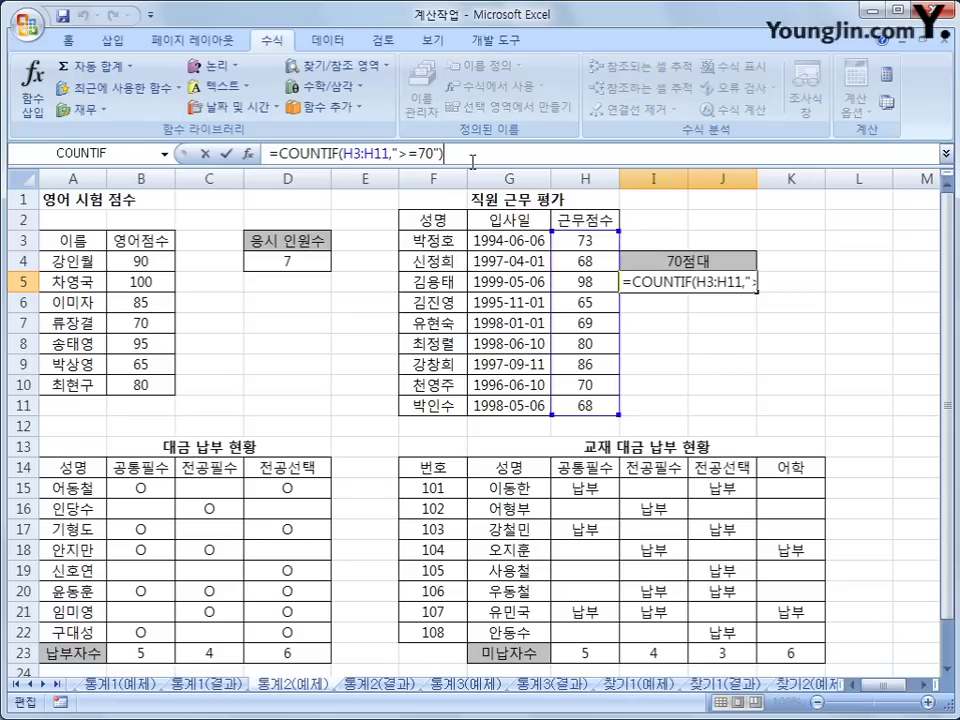
pyautogui.write('-')
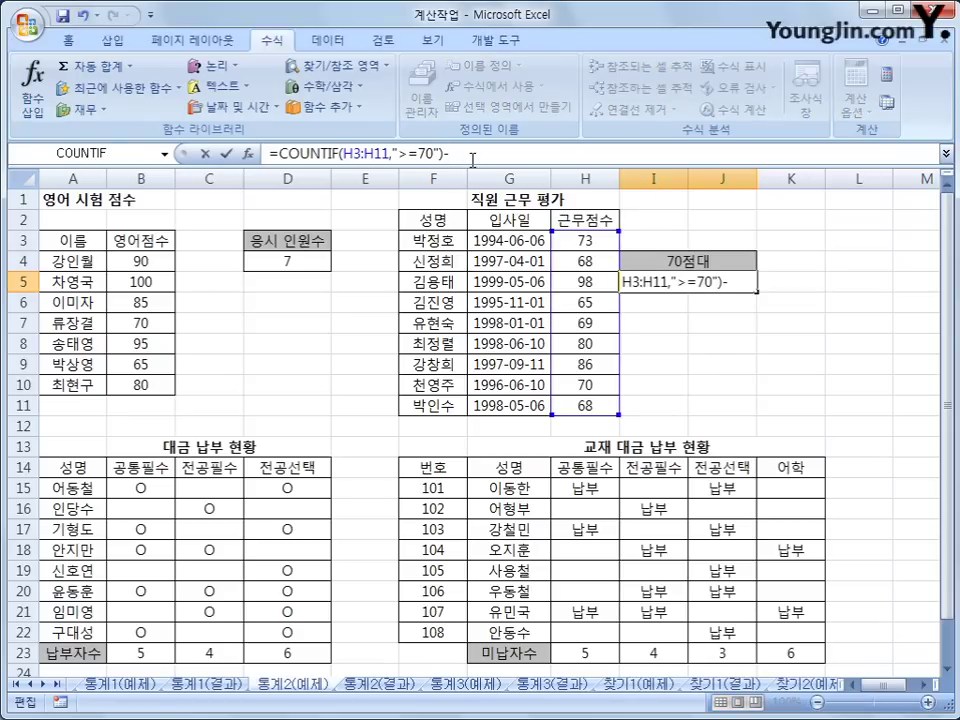
pyautogui.click(330, 106)
pyautogui.moveTo(345, 130)
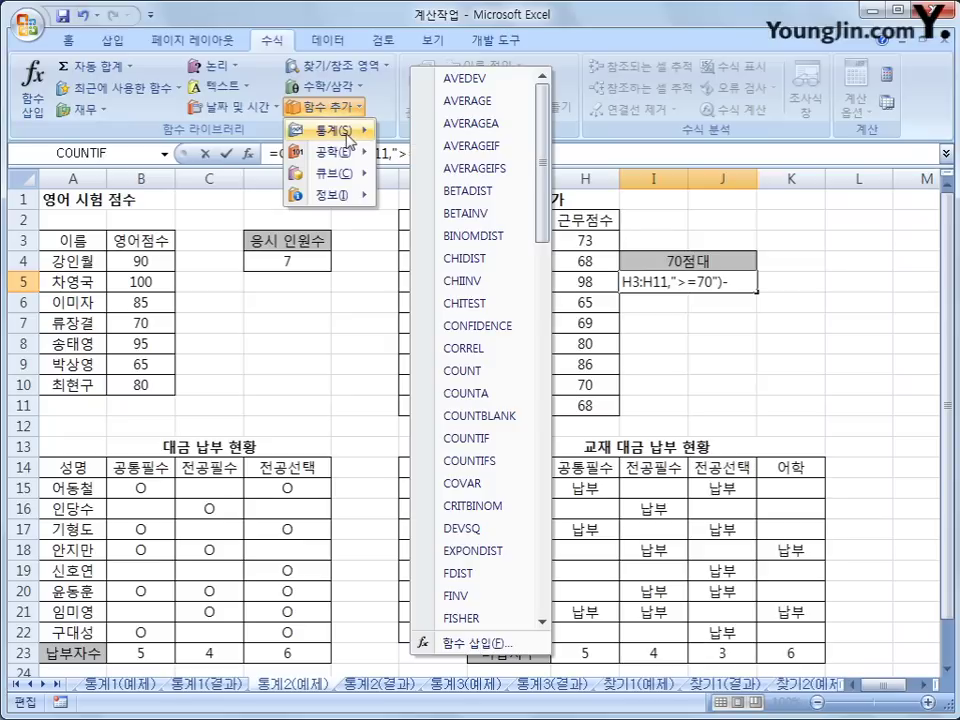
pyautogui.click(463, 438)
pyautogui.moveTo(585, 240); pyautogui.dragTo(609, 402)
pyautogui.press('Tab')
pyautogui.write('>=')
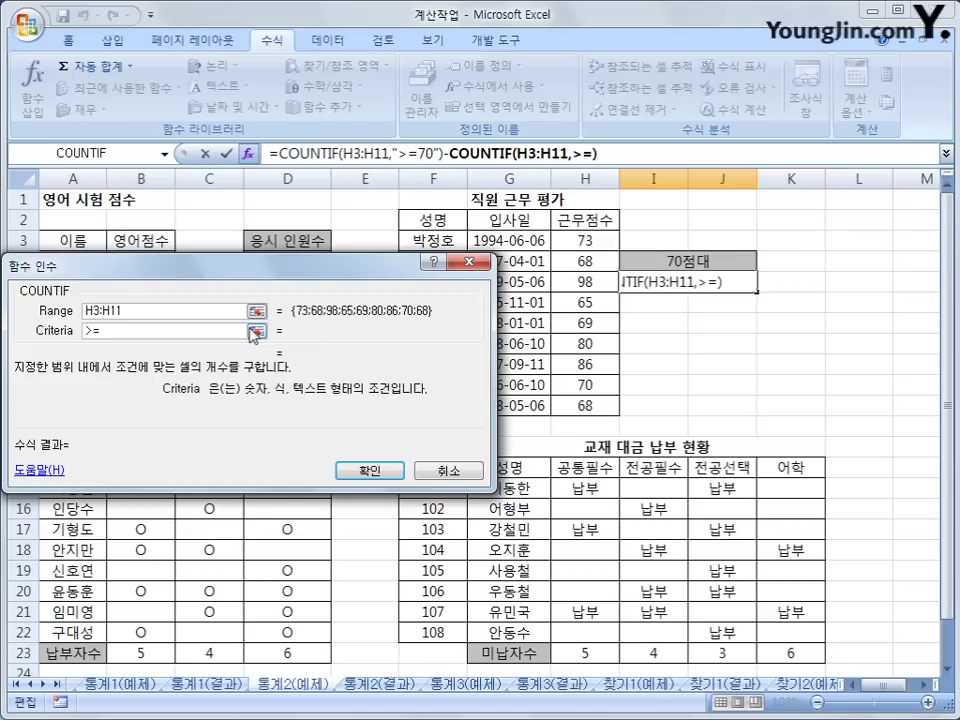
pyautogui.write('80')
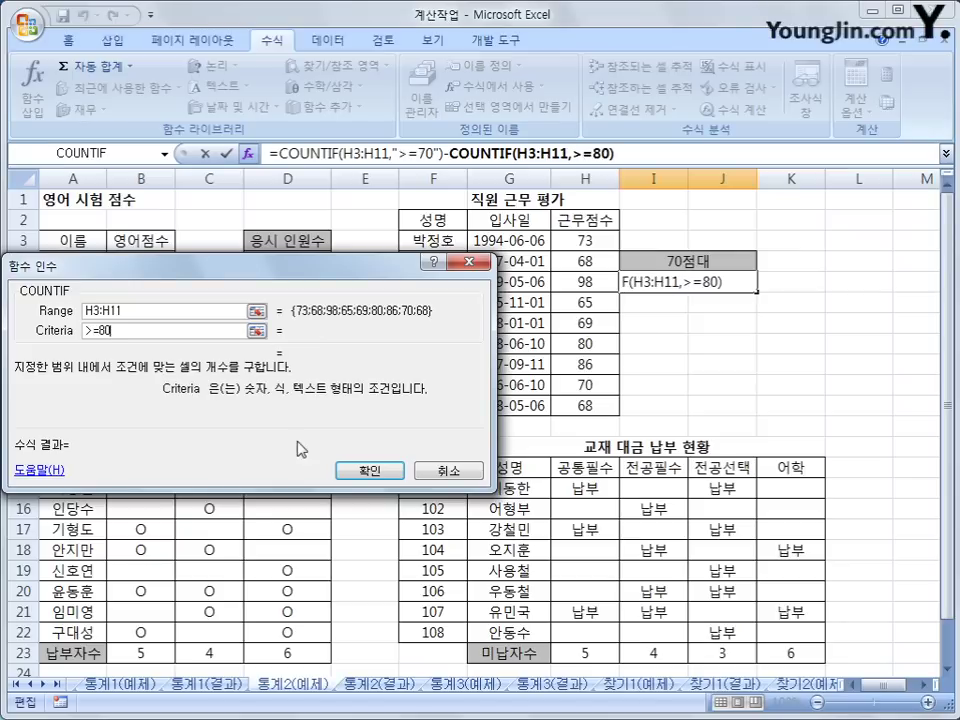
pyautogui.click(366, 470)
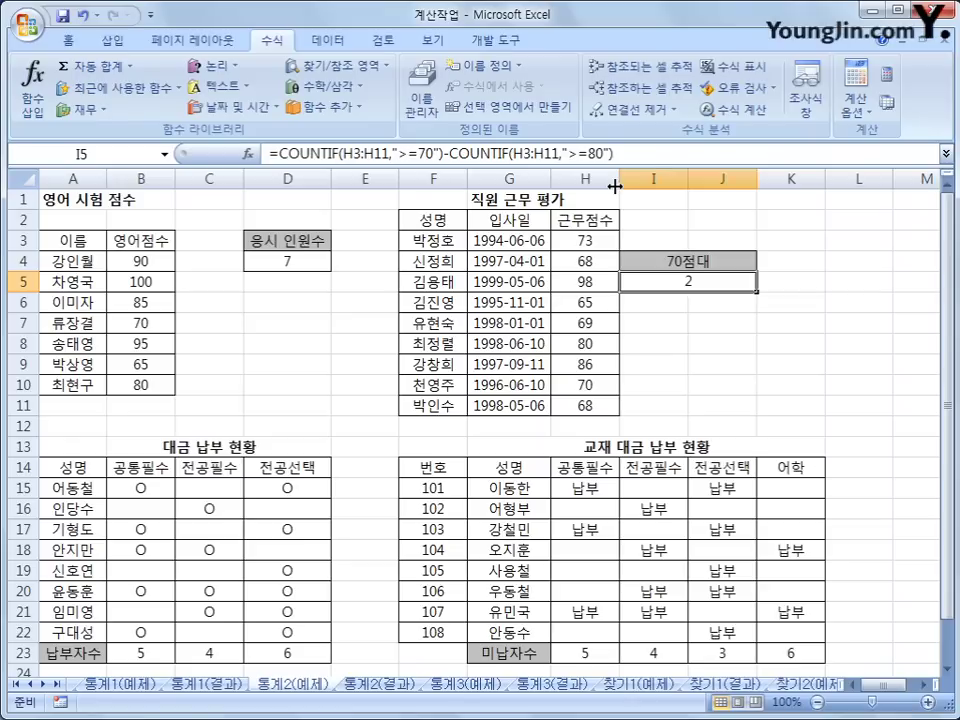
# Switch to the sheet 통계3(예제) and examine the 도착지 values in E4:E20 and the 지급액 column for question ①.
pyautogui.click(470, 686)
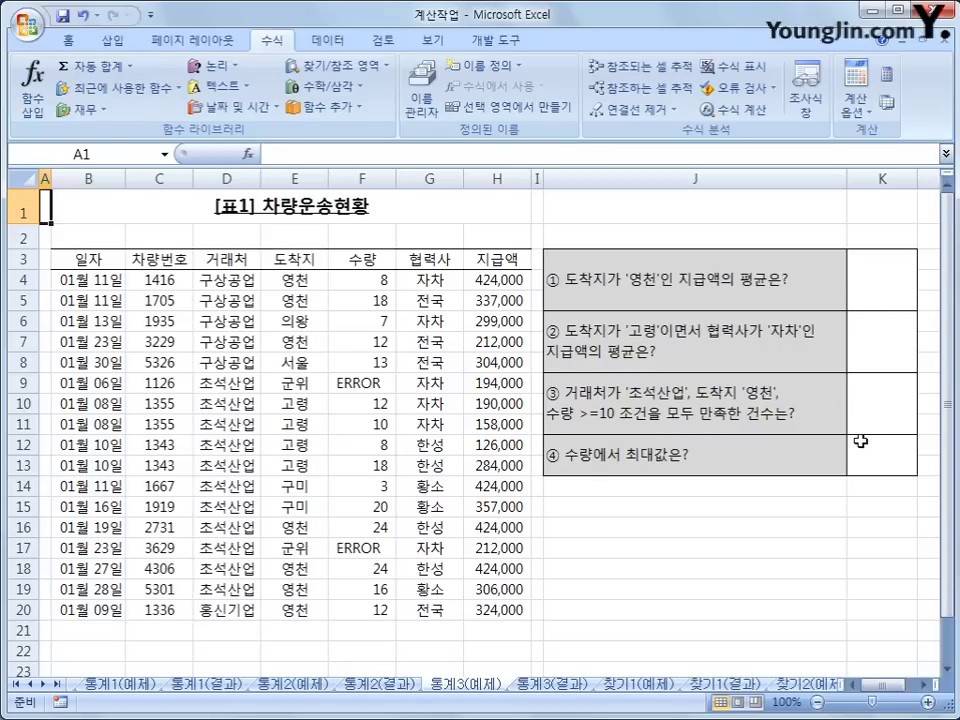
pyautogui.click(855, 300)
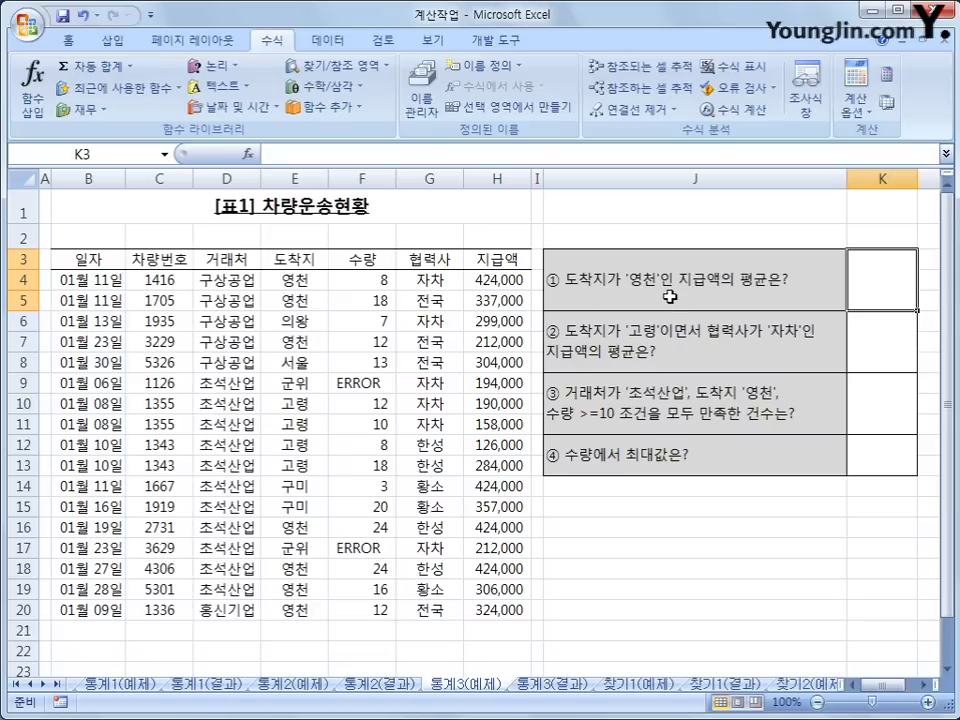
pyautogui.moveTo(298, 279); pyautogui.dragTo(285, 609)
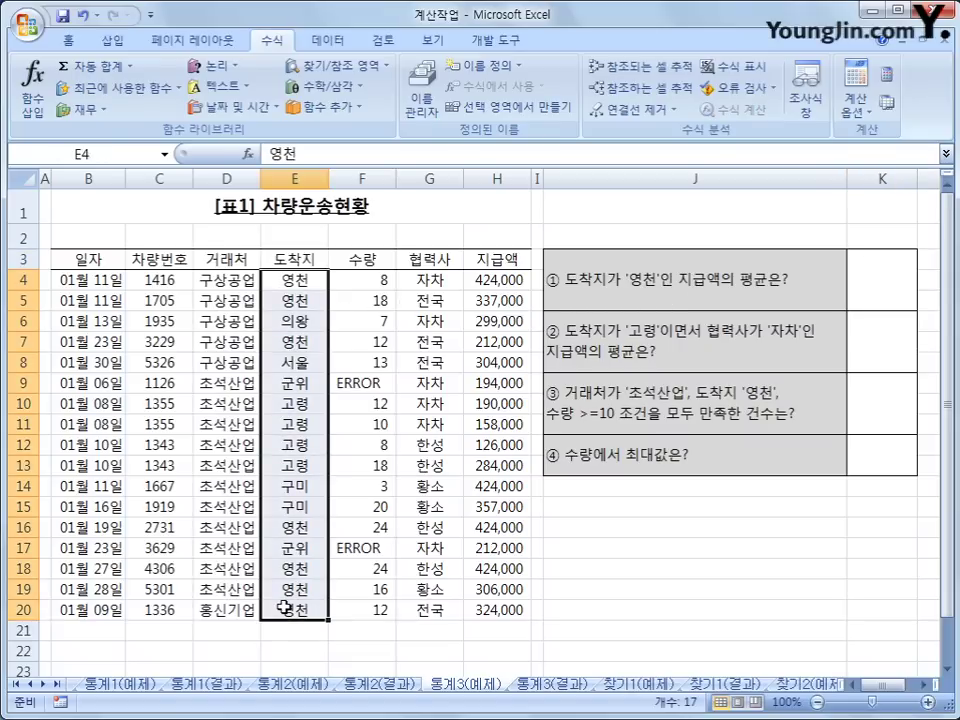
pyautogui.click(503, 281)
pyautogui.click(506, 298)
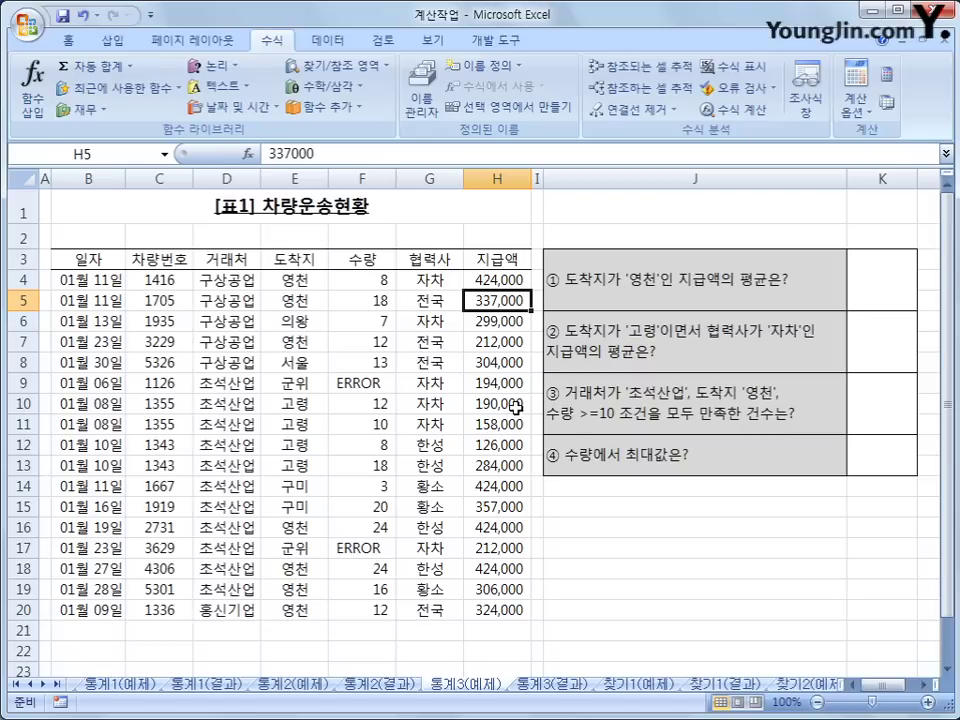
# Insert the statistical function AVERAGEIF in the answer cell K3 for question ① with the range E4:E20.
pyautogui.click(863, 288)
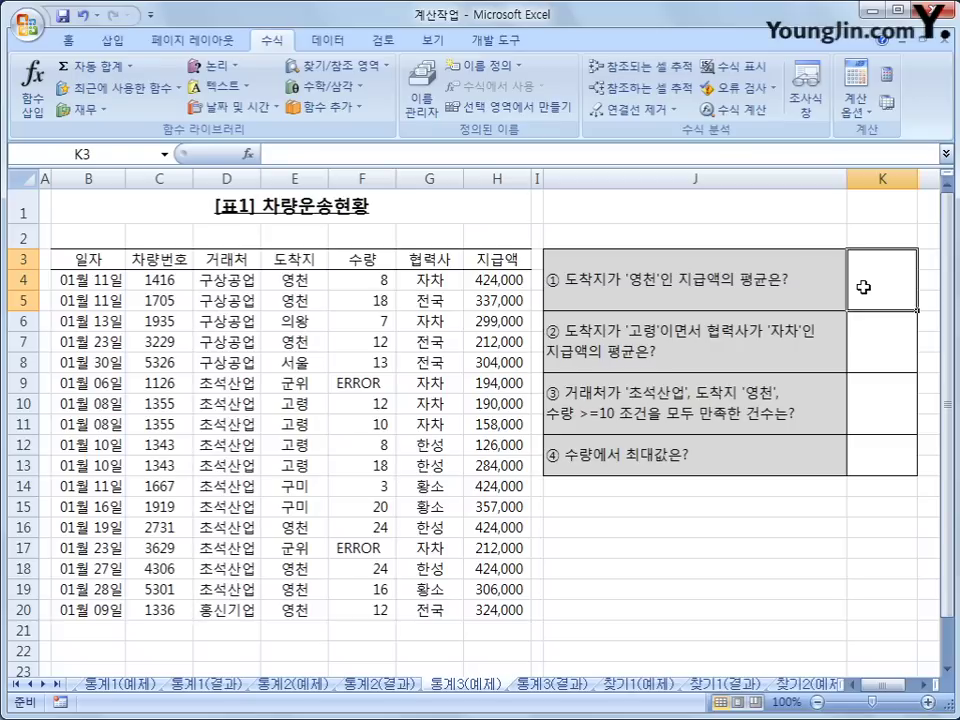
pyautogui.click(335, 107)
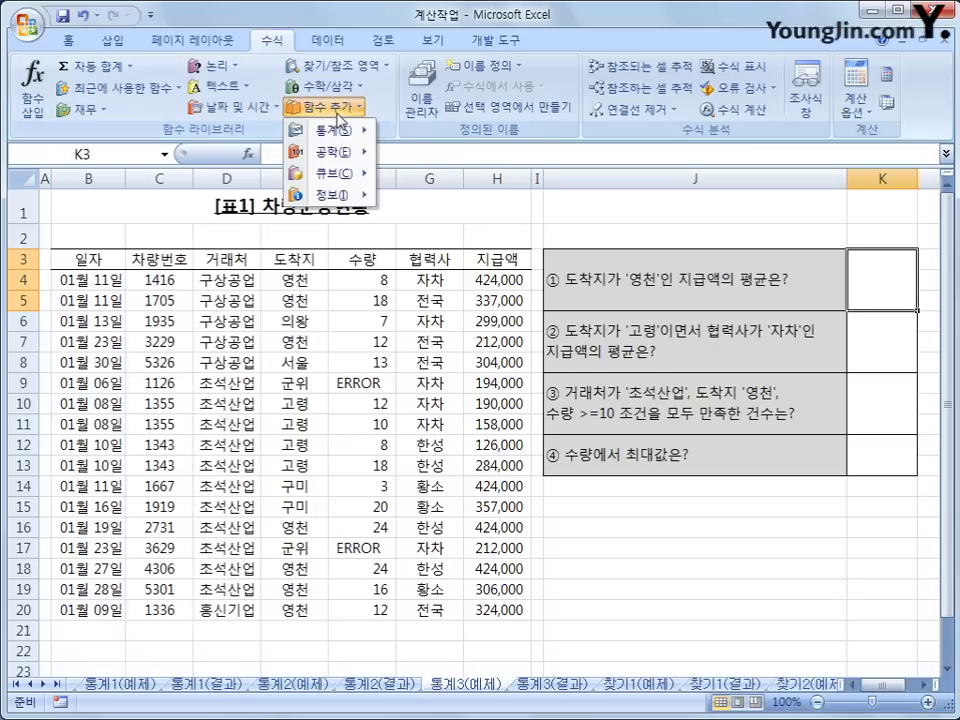
pyautogui.moveTo(345, 130)
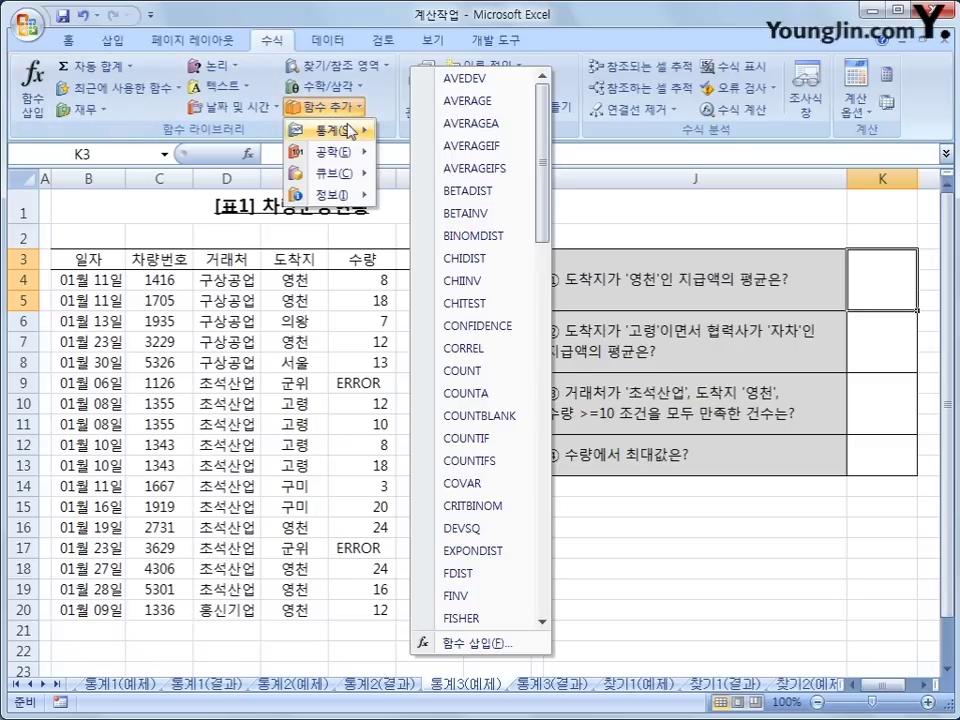
pyautogui.click(511, 152)
pyautogui.moveTo(362, 263); pyautogui.dragTo(705, 280)
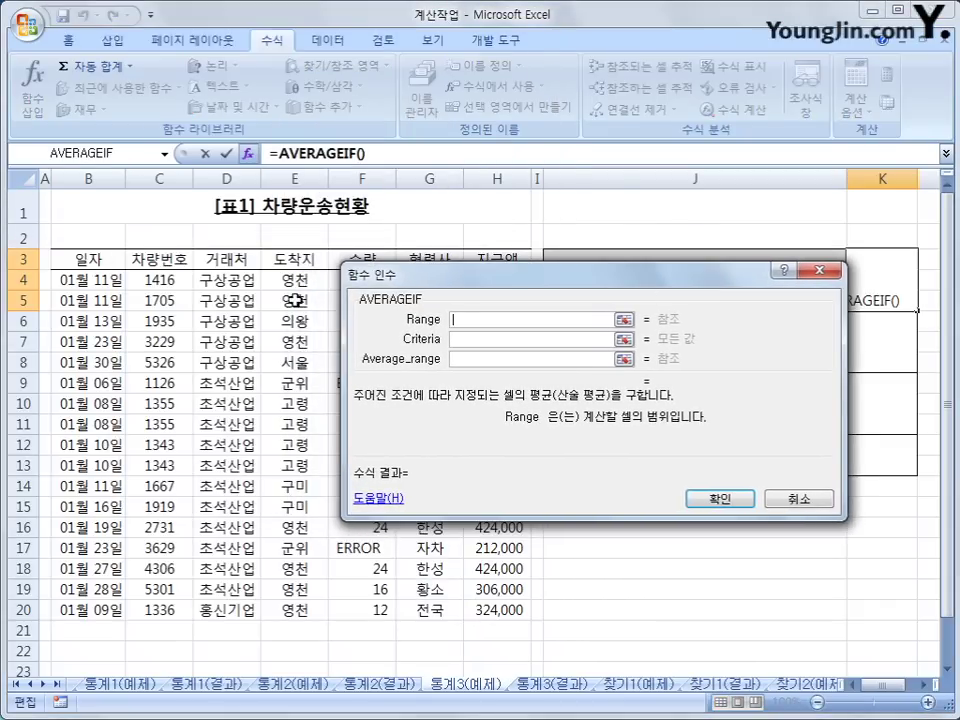
pyautogui.click(295, 279)
pyautogui.moveTo(294, 281); pyautogui.dragTo(291, 614)
# Complete the AVERAGEIF in K3 with the criteria 영천 and the average range H4:H20.
pyautogui.press('Tab')
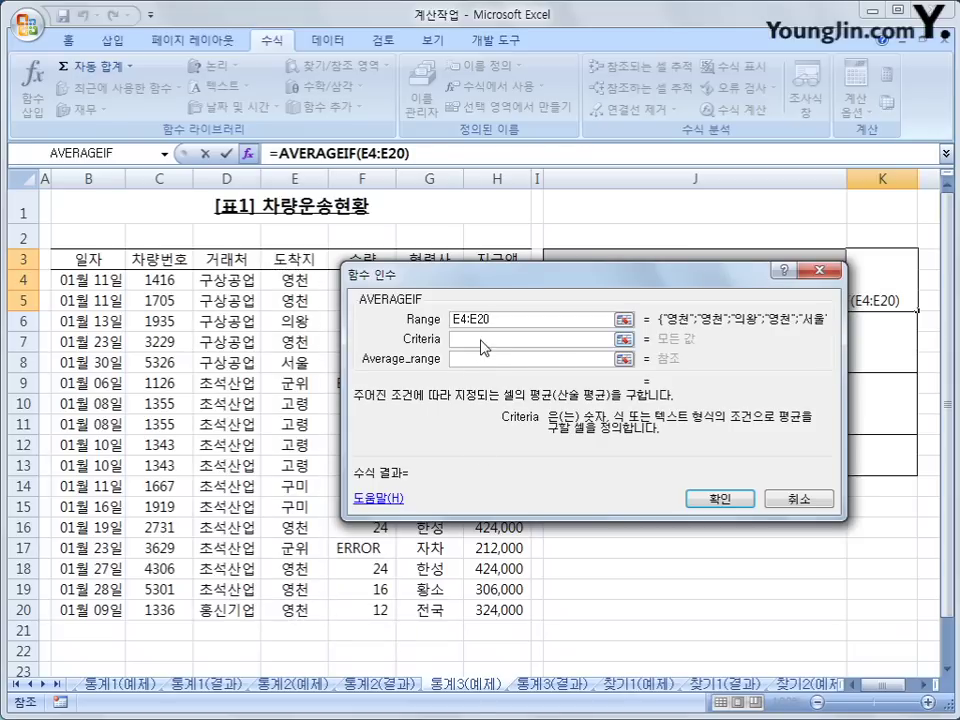
pyautogui.write('ㅎ')
pyautogui.press('BackSpace')
pyautogui.write('영천')
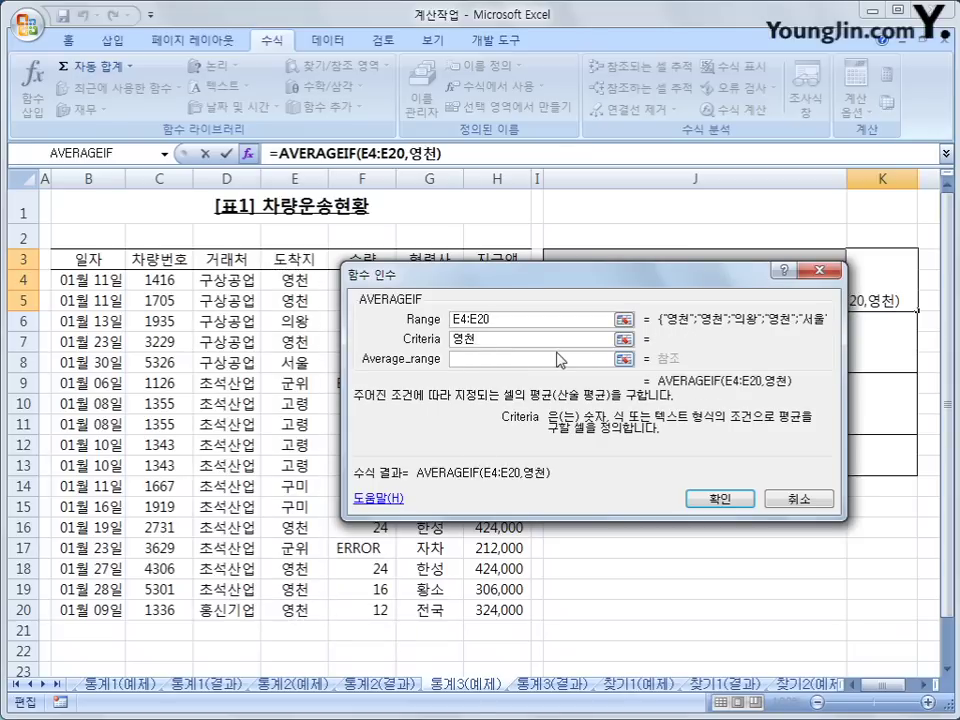
pyautogui.click(537, 359)
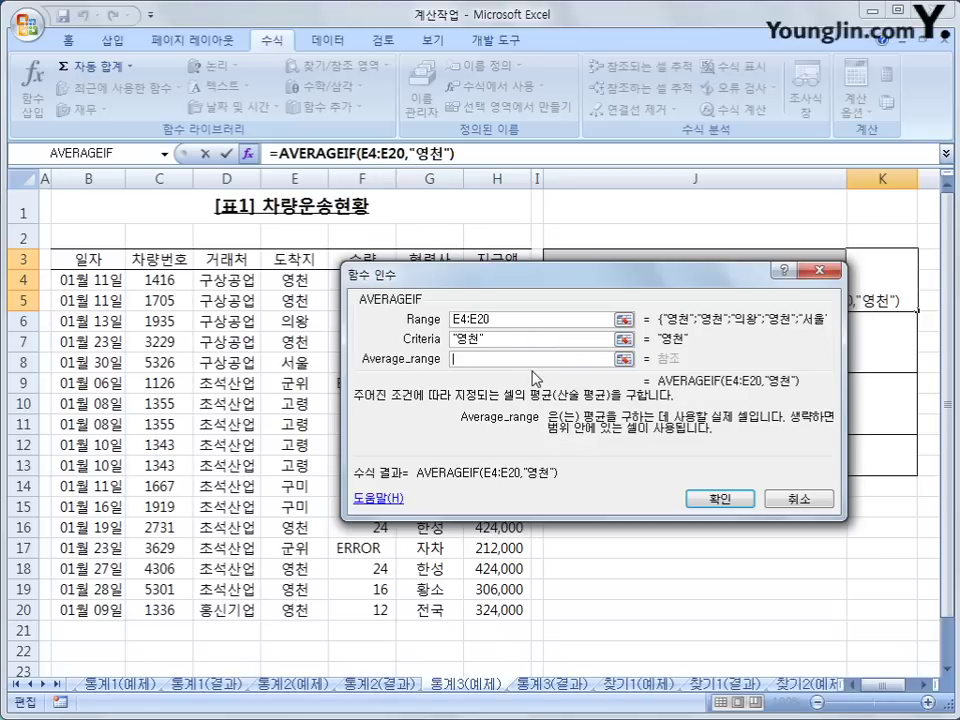
pyautogui.moveTo(486, 262); pyautogui.dragTo(253, 1)
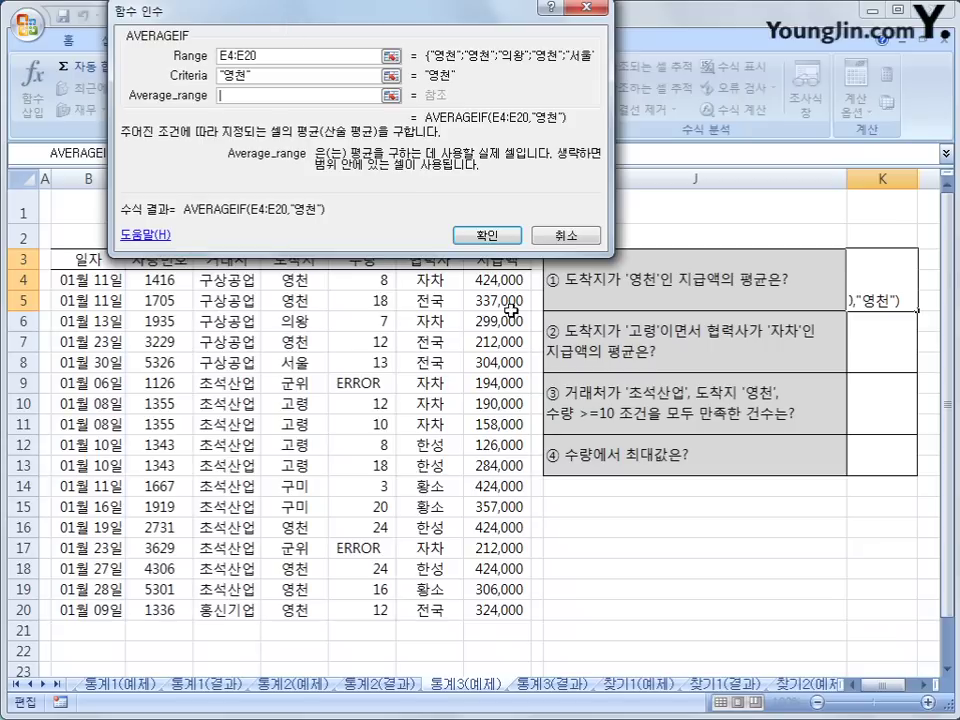
pyautogui.moveTo(498, 281); pyautogui.dragTo(489, 606)
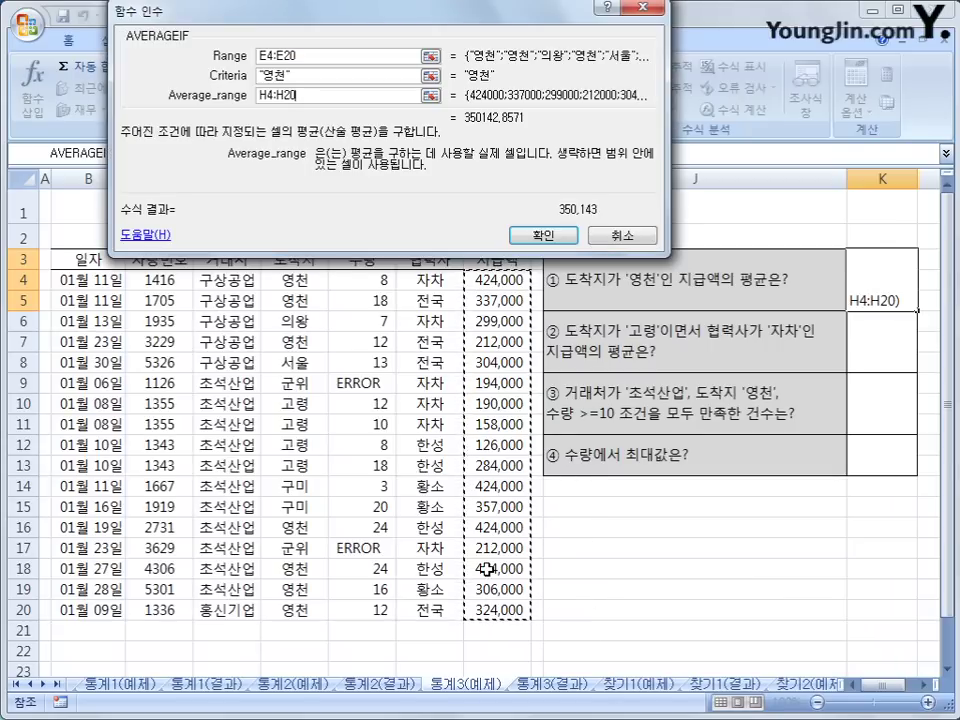
pyautogui.click(541, 236)
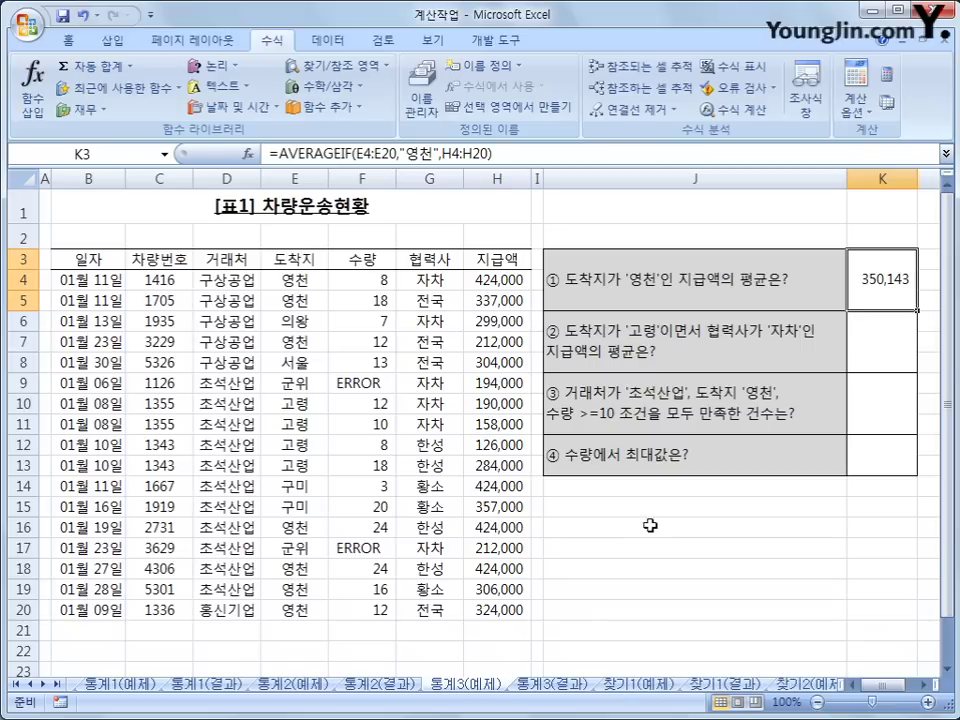
# Insert the statistical function AVERAGEIFS in the answer cell K6 for question ② with the average range H4:H20.
pyautogui.click(880, 340)
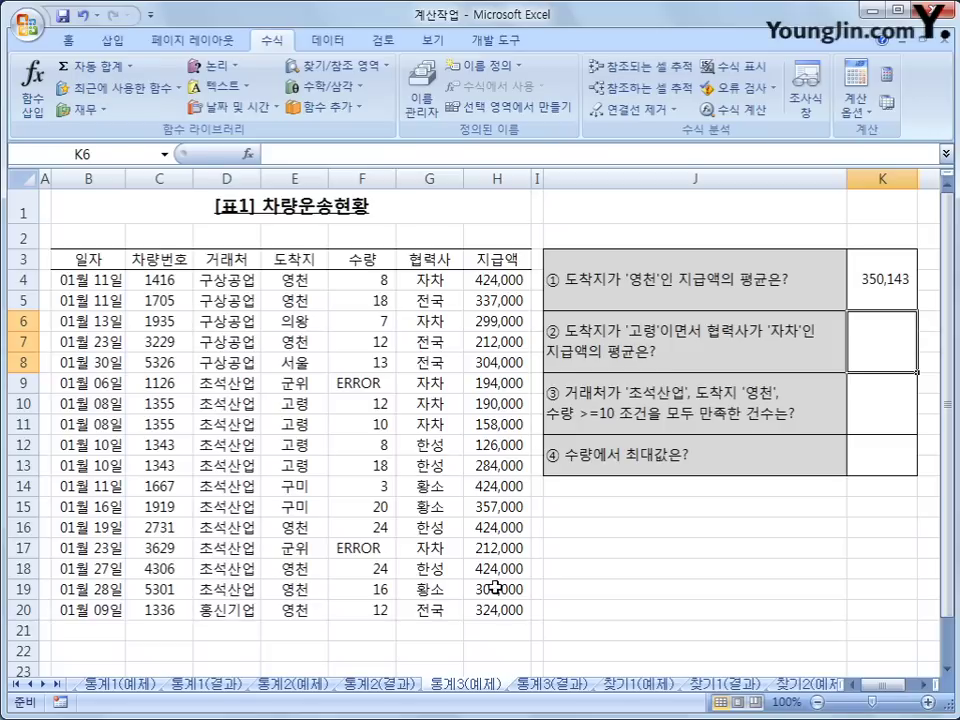
pyautogui.click(897, 276)
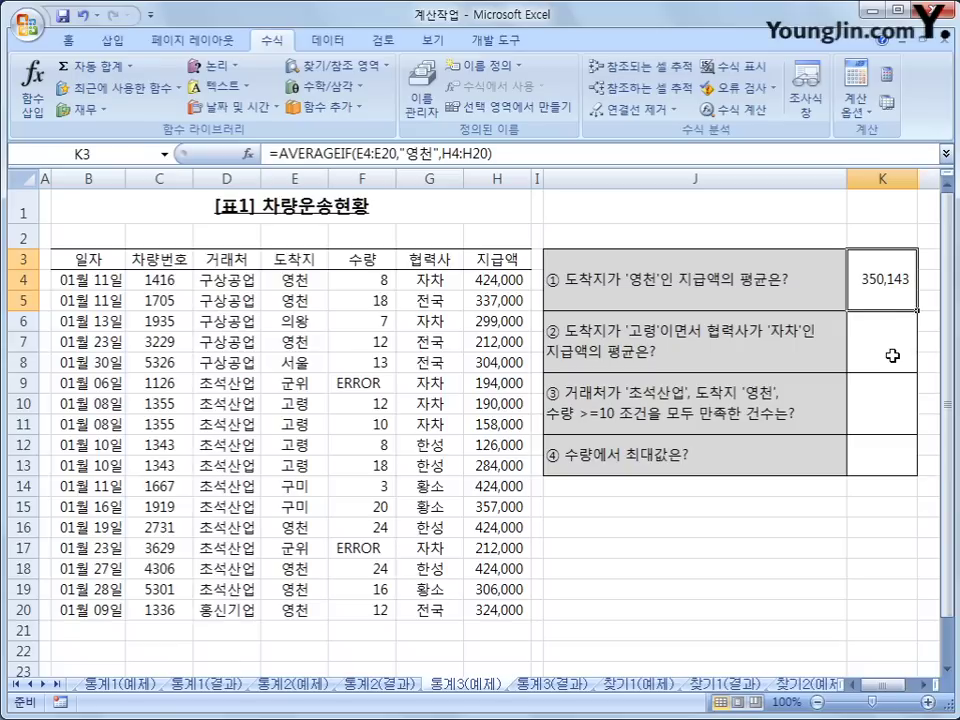
pyautogui.click(893, 355)
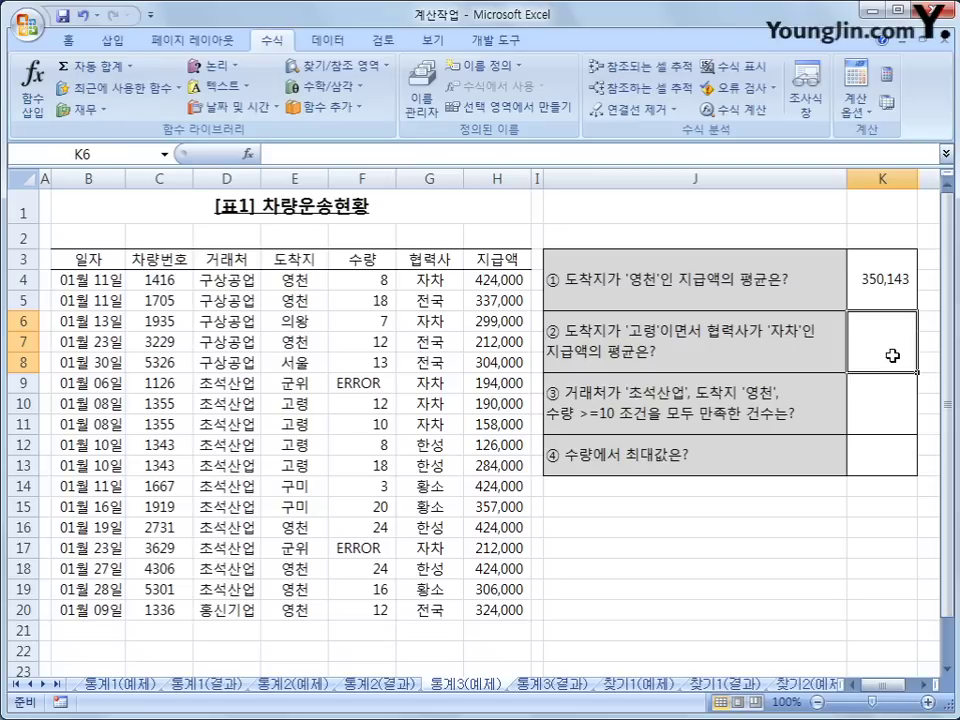
pyautogui.click(350, 108)
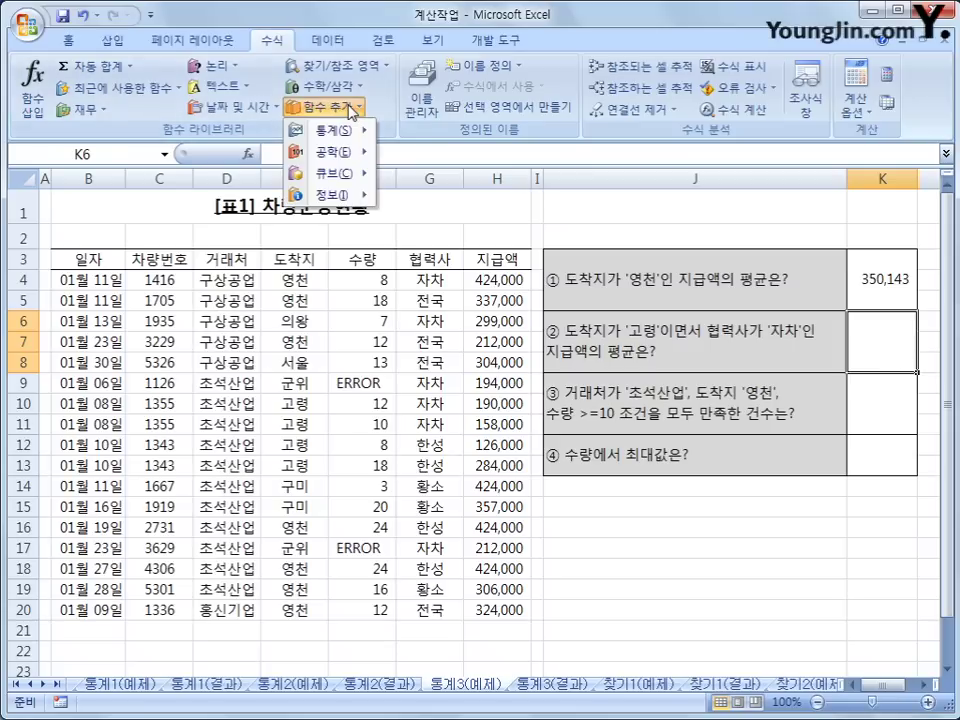
pyautogui.moveTo(350, 140)
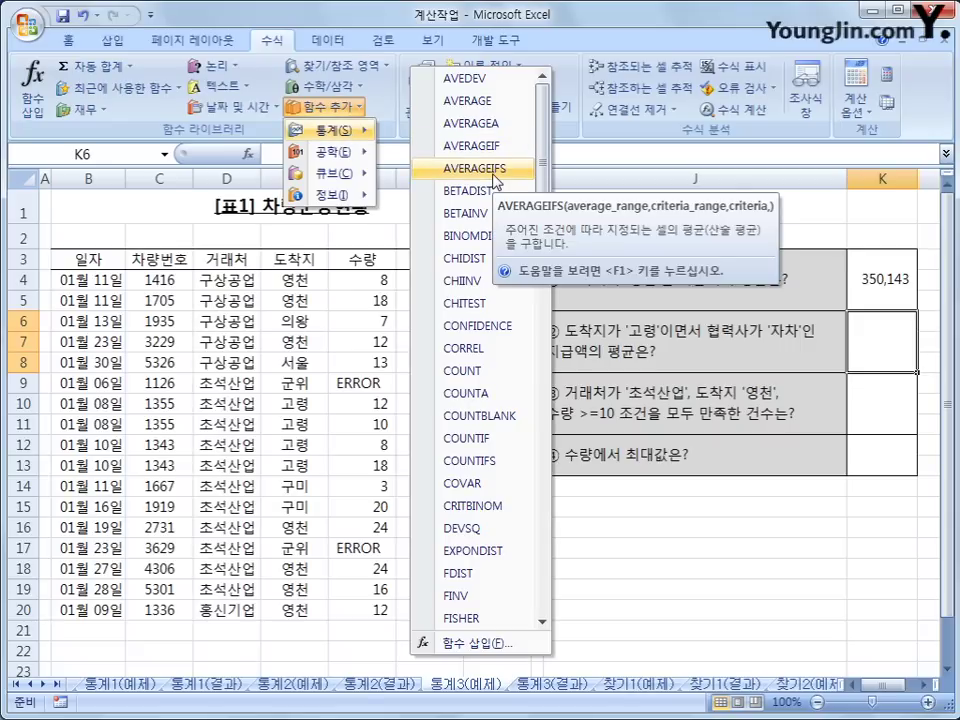
pyautogui.click(492, 175)
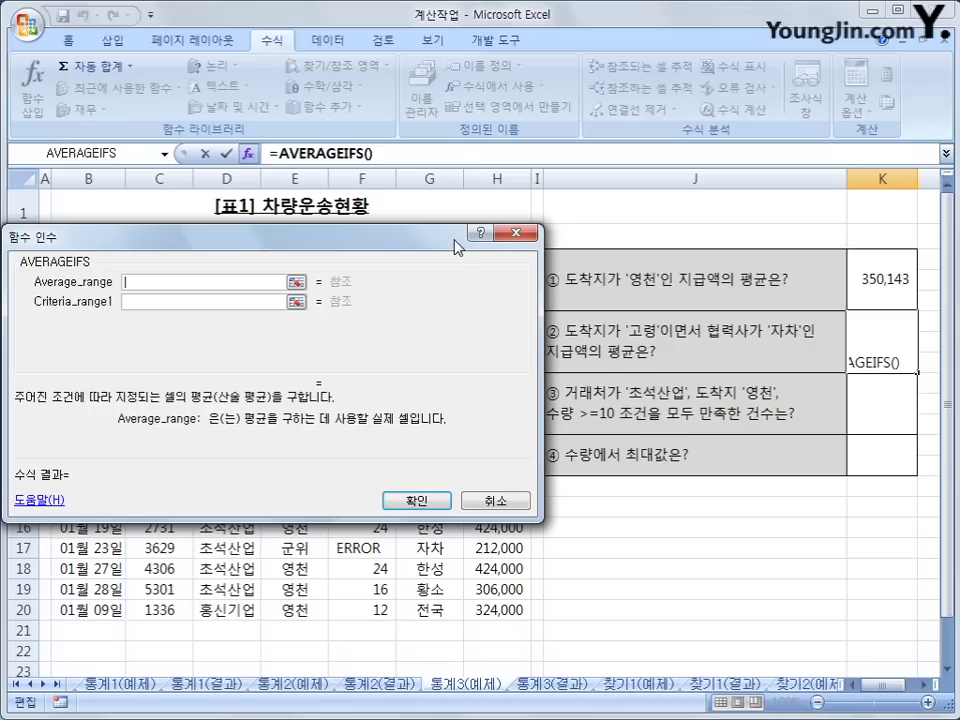
pyautogui.moveTo(408, 240); pyautogui.dragTo(643, 234)
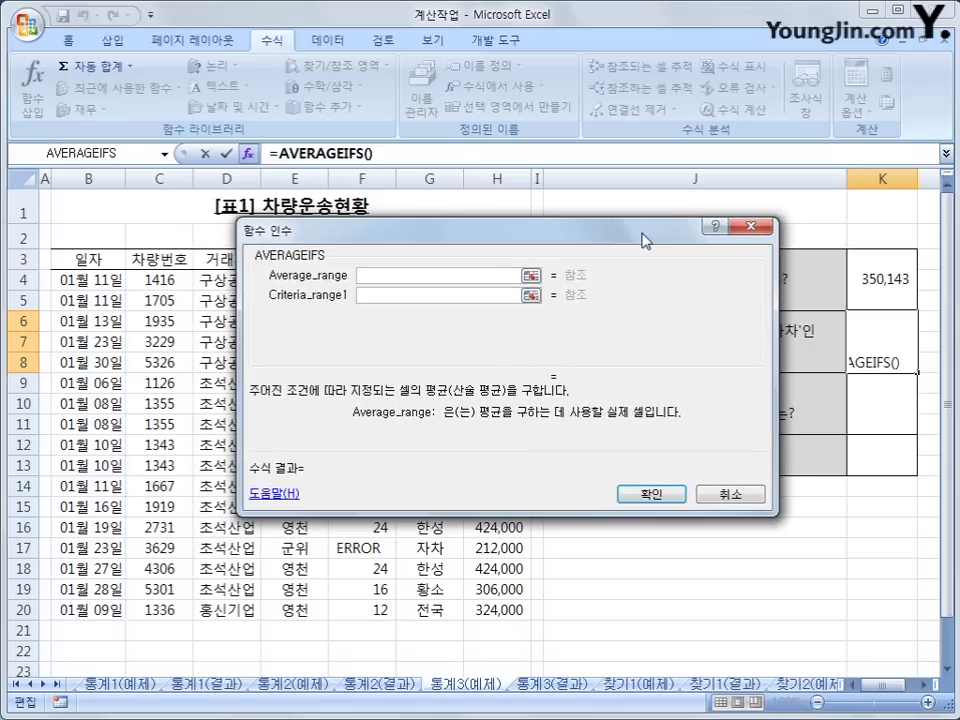
pyautogui.moveTo(642, 233); pyautogui.dragTo(586, 323)
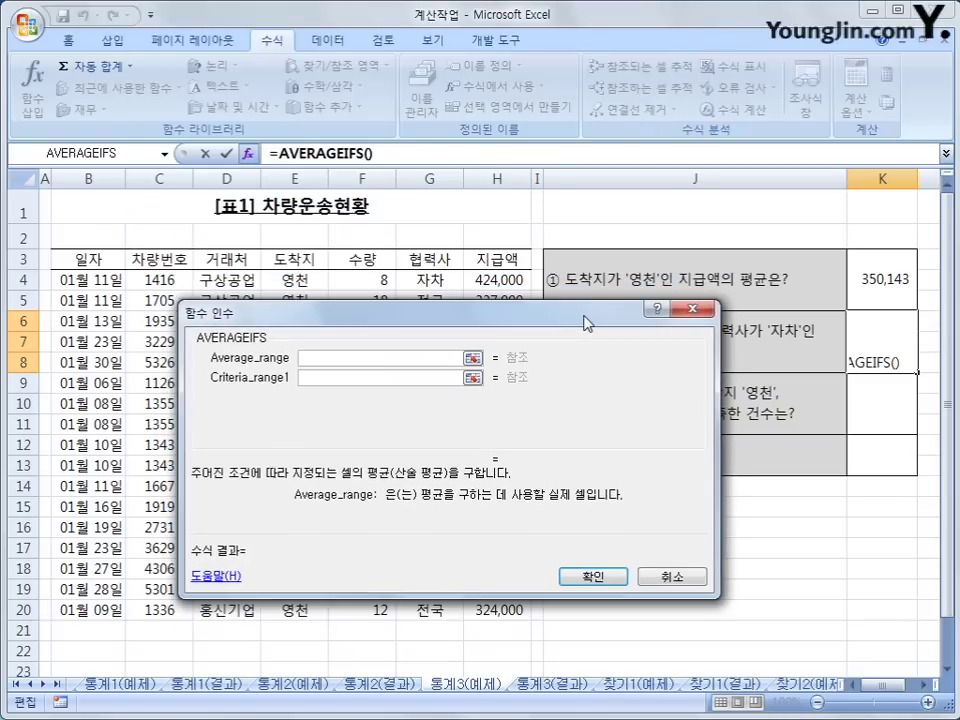
pyautogui.click(476, 274)
pyautogui.moveTo(478, 279); pyautogui.dragTo(488, 614)
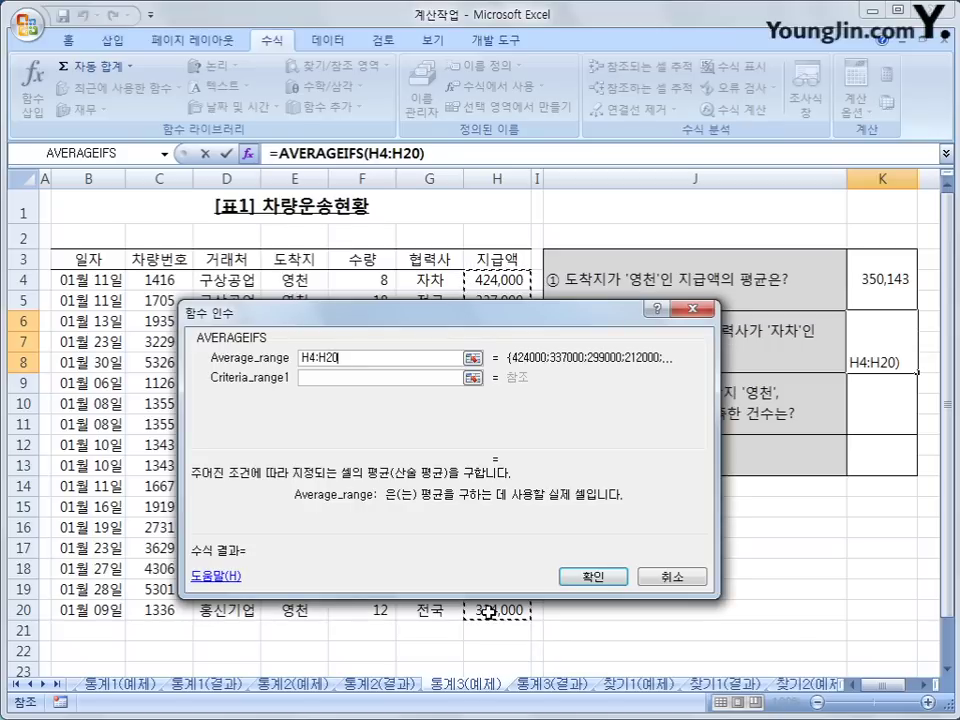
# Give the AVERAGEIFS its first condition with the criteria range E4:E20 and the criteria 고령.
pyautogui.click(328, 377)
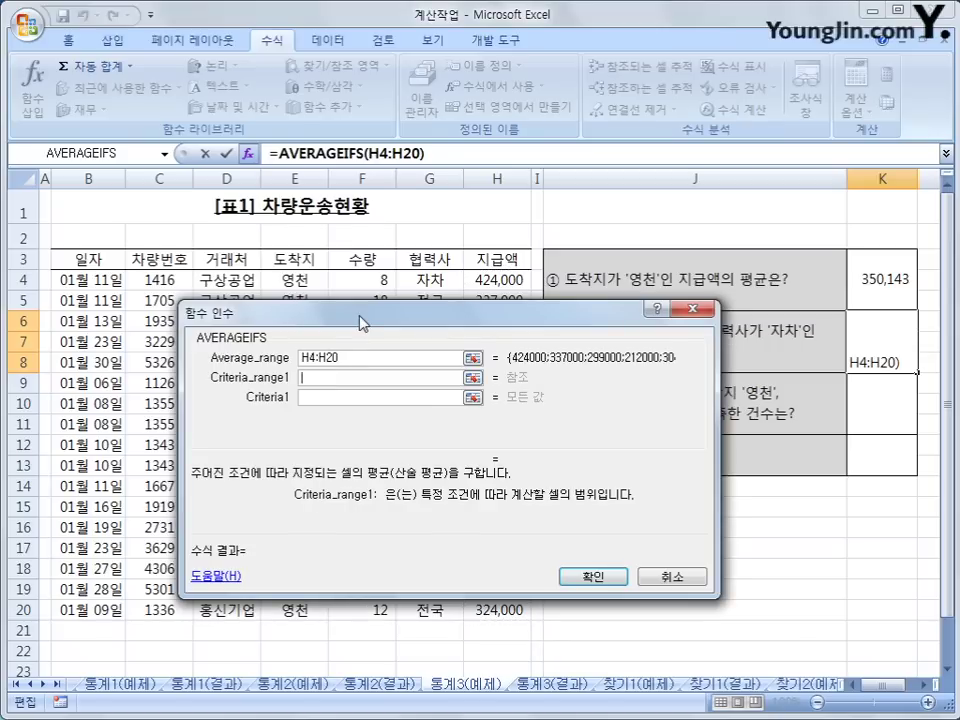
pyautogui.moveTo(362, 323); pyautogui.dragTo(424, 376)
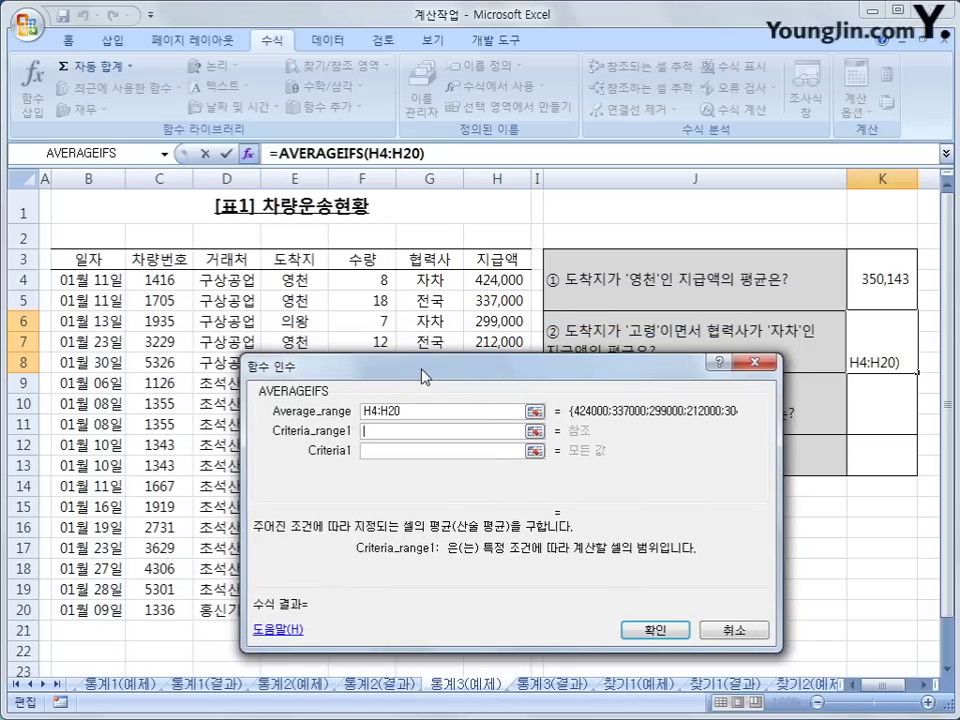
pyautogui.moveTo(296, 280); pyautogui.dragTo(298, 600)
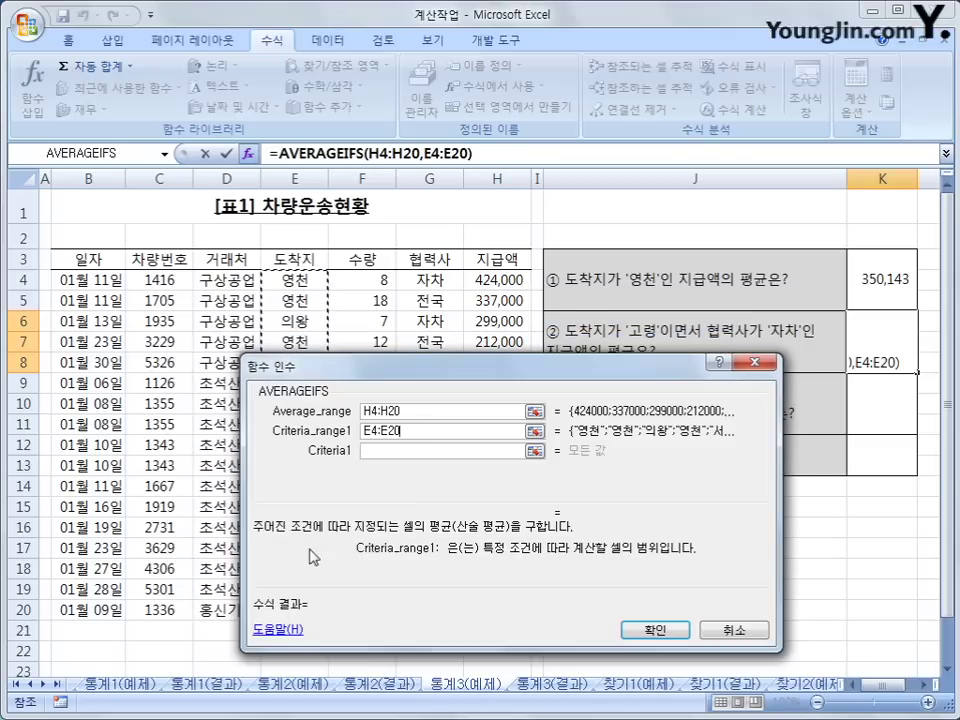
pyautogui.click(378, 456)
pyautogui.write('고')
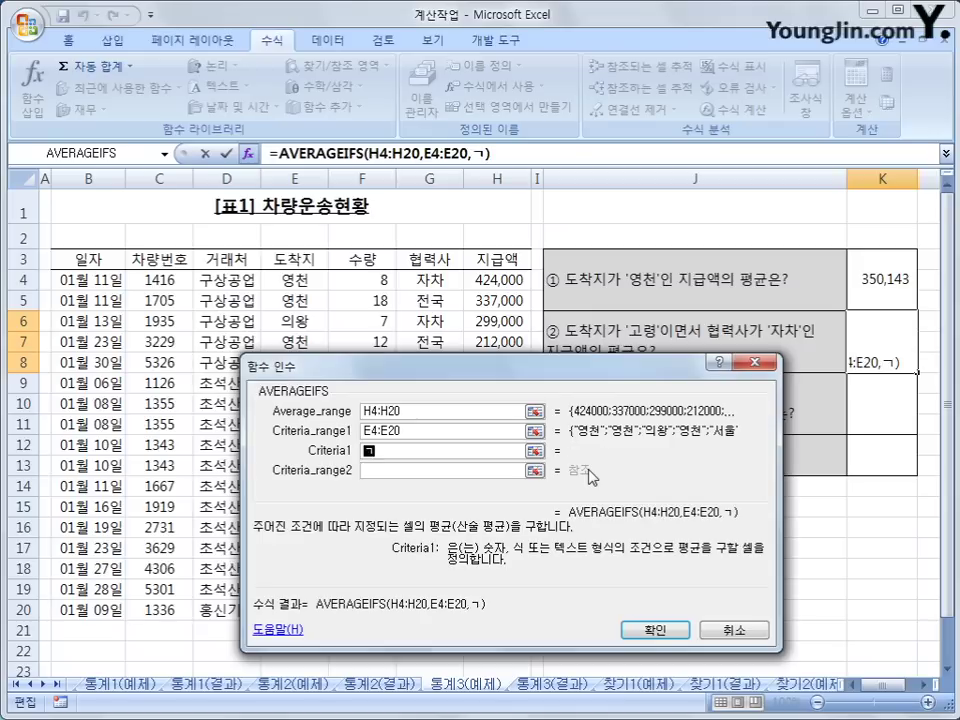
pyautogui.write('령')
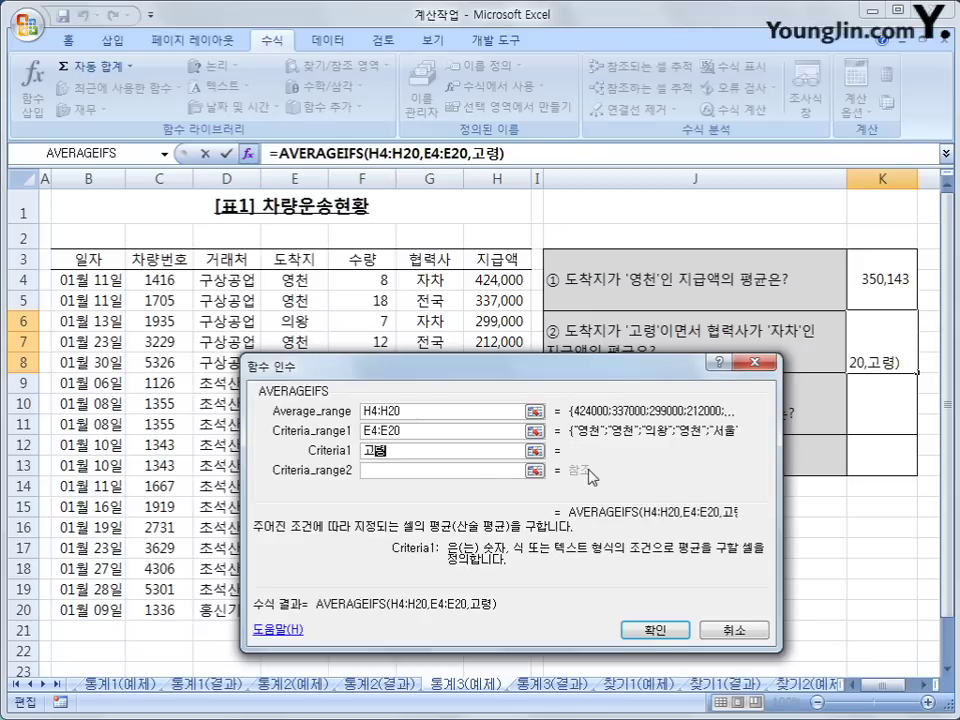
# Add the second AVERAGEIFS condition with the criteria range G4:G20 and the criteria 자차, and finish the formula in K6.
pyautogui.click(466, 471)
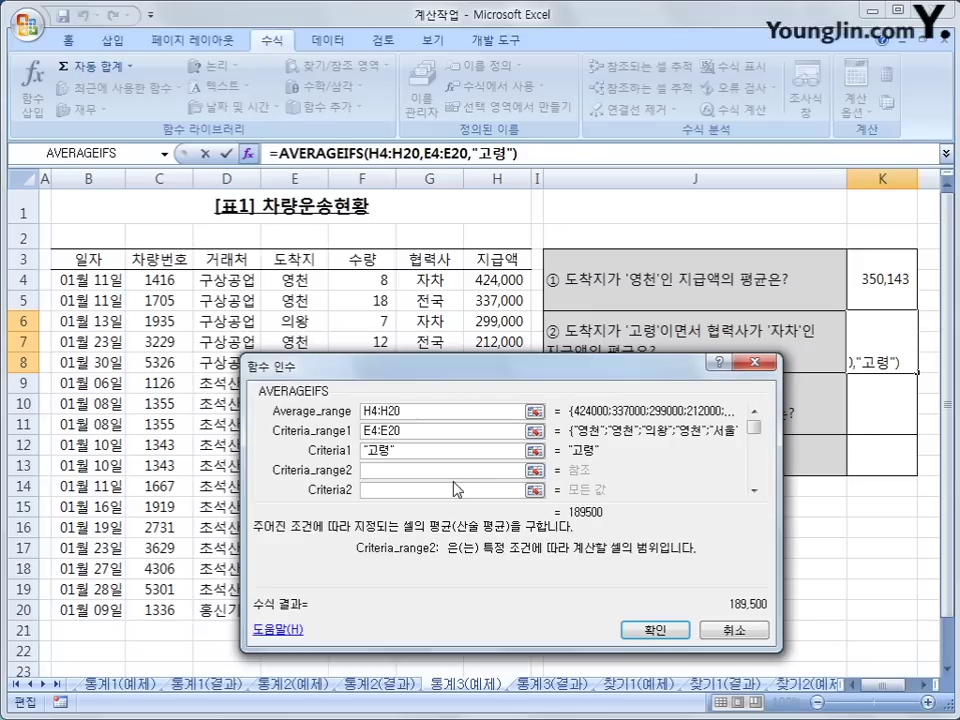
pyautogui.click(441, 280)
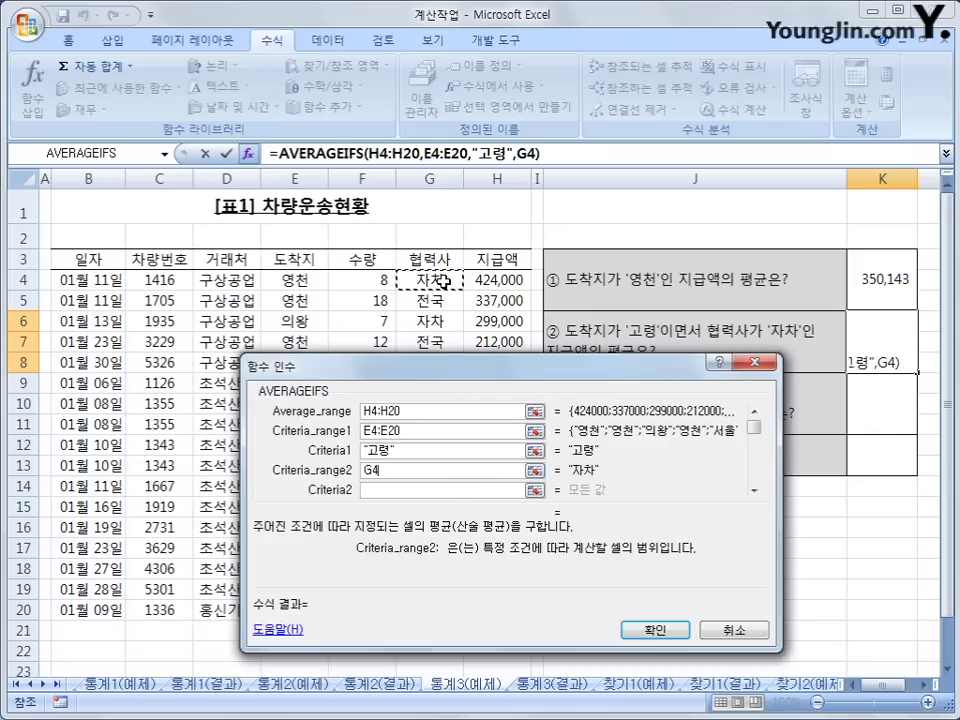
pyautogui.moveTo(441, 280); pyautogui.dragTo(450, 613)
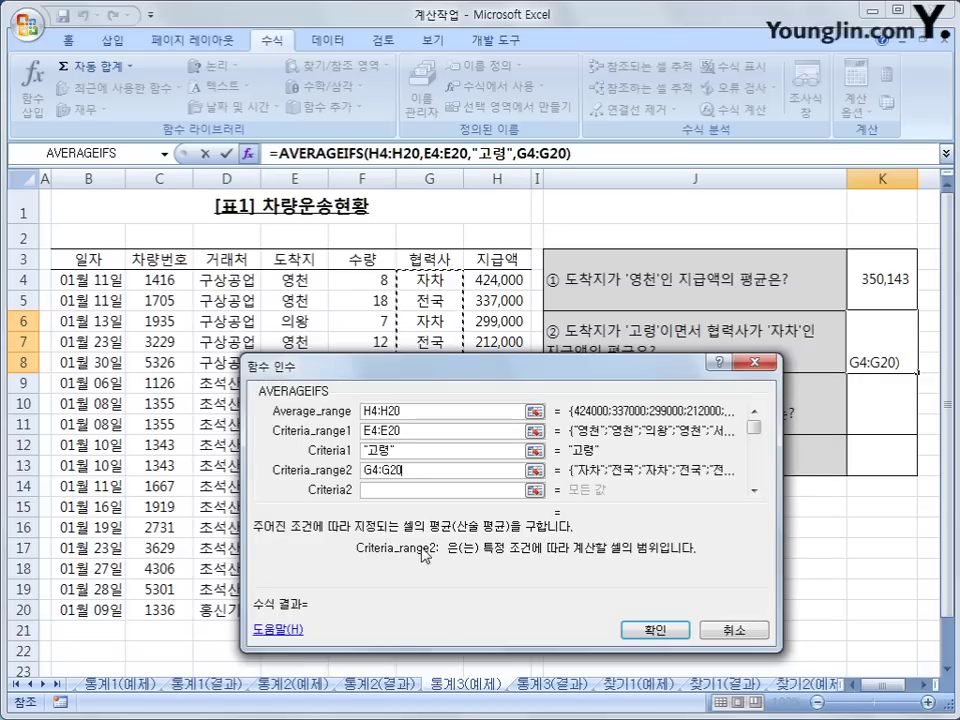
pyautogui.click(414, 495)
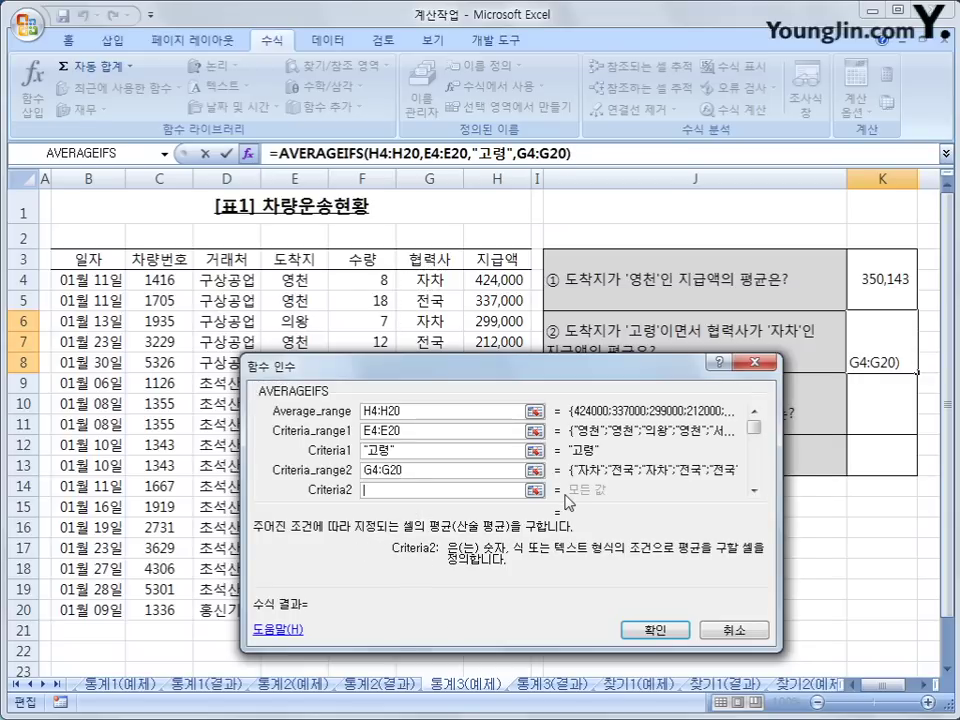
pyautogui.write('ㅈㅏ차')
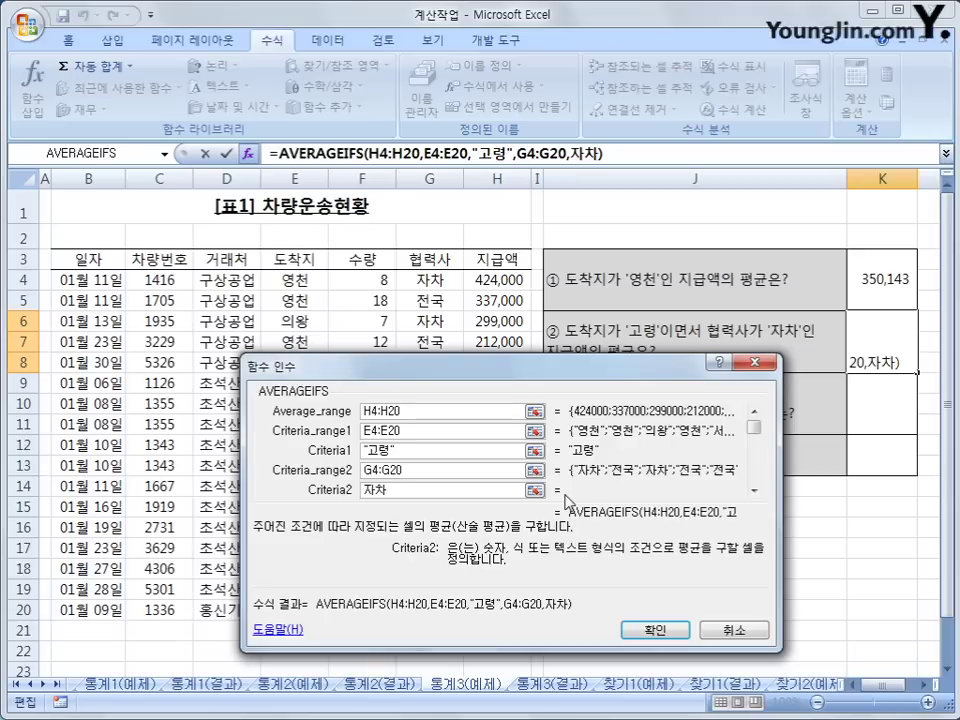
pyautogui.moveTo(532, 368); pyautogui.dragTo(440, 295)
pyautogui.click(563, 556)
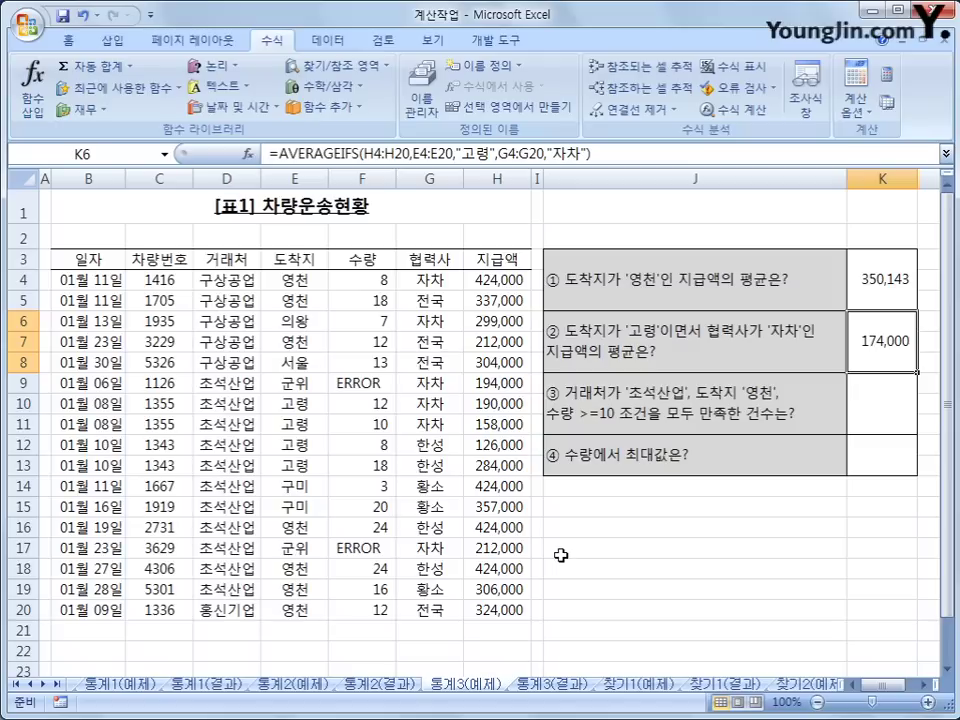
# Examine the 거래처, 도착지 and 수량 values row by row against the three conditions of question ③.
pyautogui.click(902, 397)
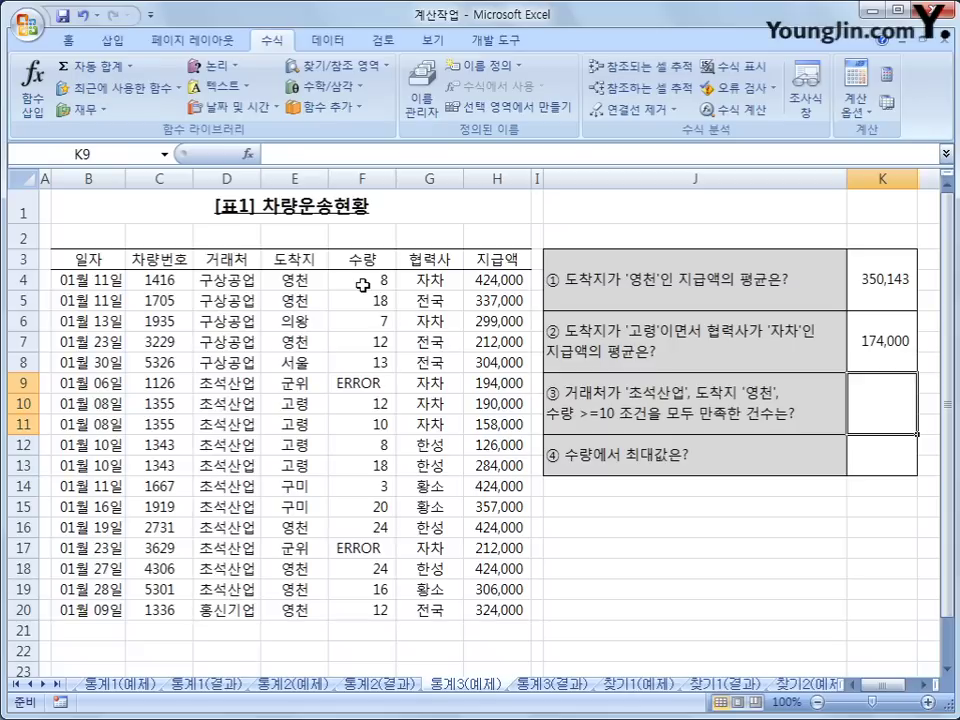
pyautogui.moveTo(200, 279); pyautogui.dragTo(388, 279)
pyautogui.moveTo(215, 383); pyautogui.dragTo(365, 383)
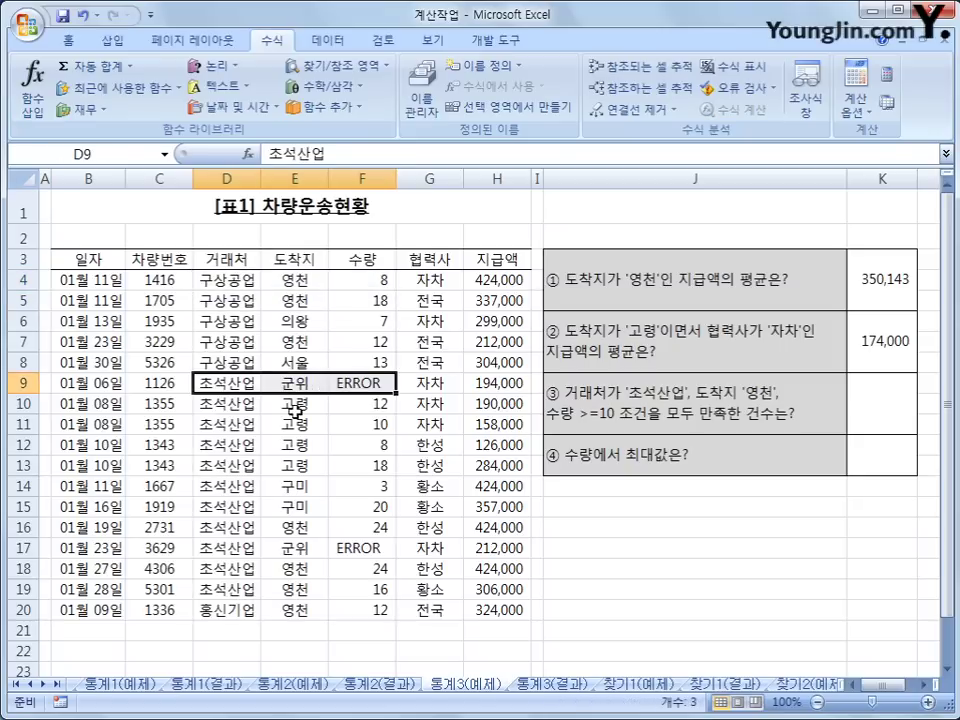
pyautogui.moveTo(248, 406); pyautogui.dragTo(355, 404)
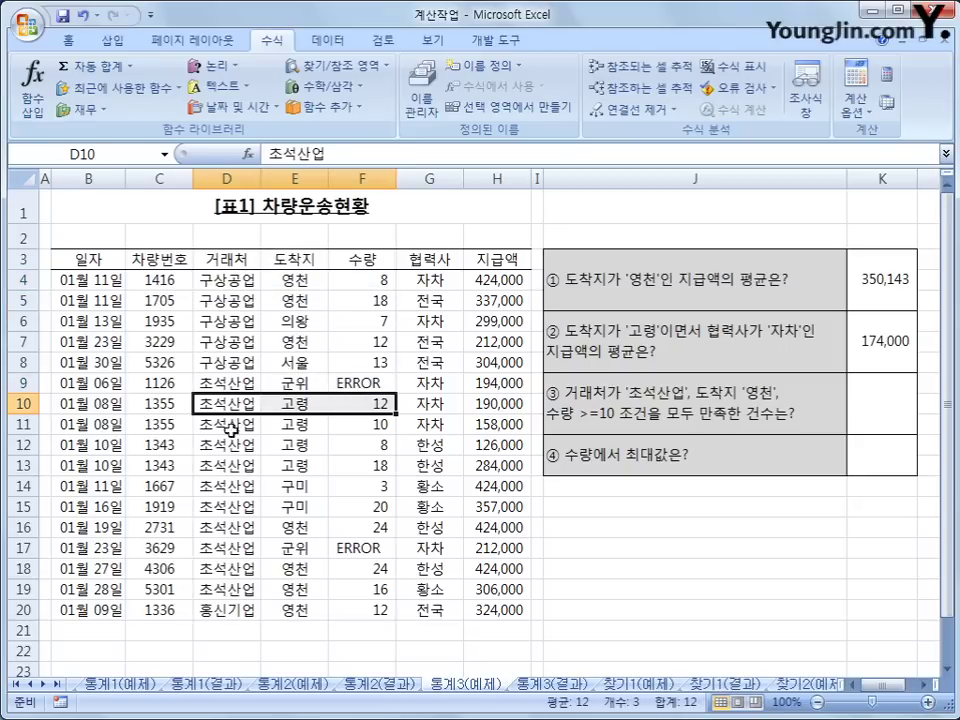
pyautogui.moveTo(235, 527); pyautogui.dragTo(364, 525)
pyautogui.moveTo(221, 568); pyautogui.dragTo(382, 568)
pyautogui.moveTo(240, 588); pyautogui.dragTo(394, 592)
# Insert the statistical function COUNTIFS in the answer cell K9 for question ③.
pyautogui.click(890, 396)
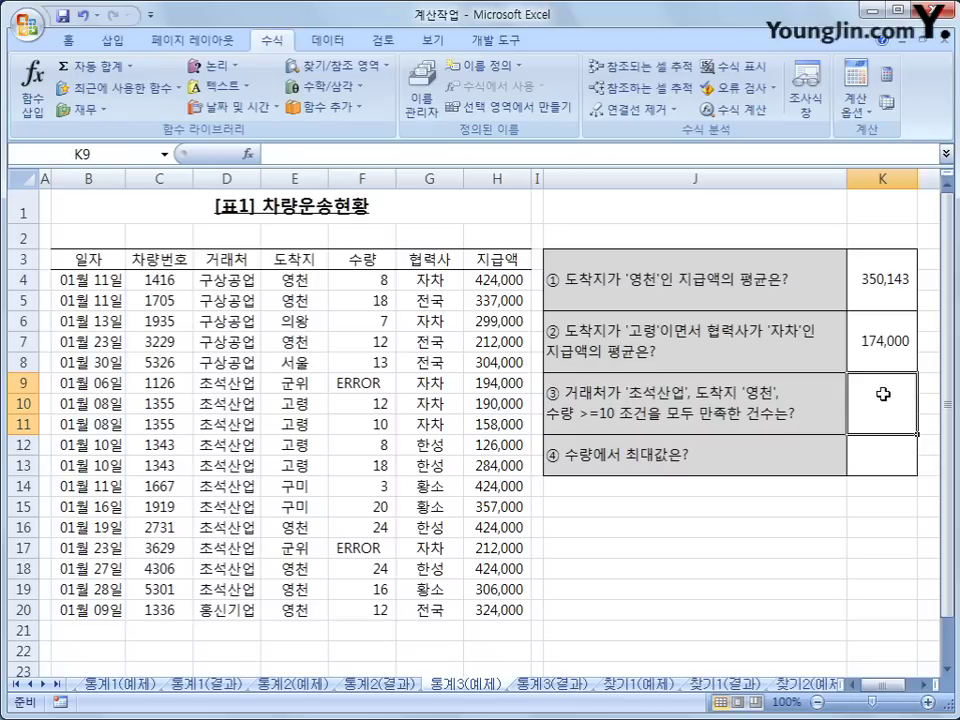
pyautogui.click(322, 106)
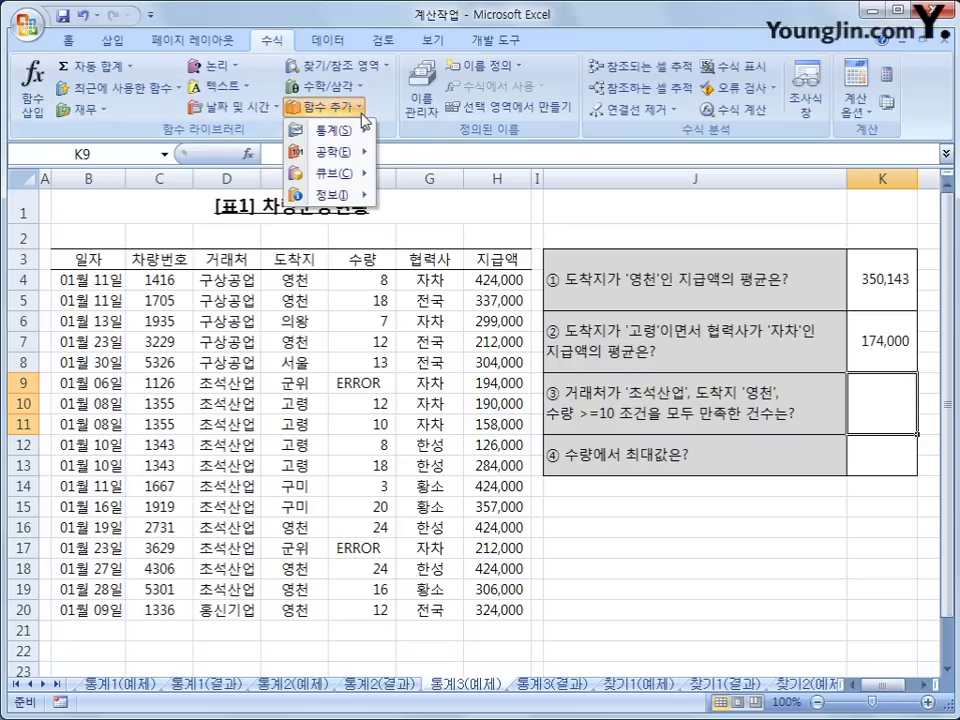
pyautogui.moveTo(345, 130)
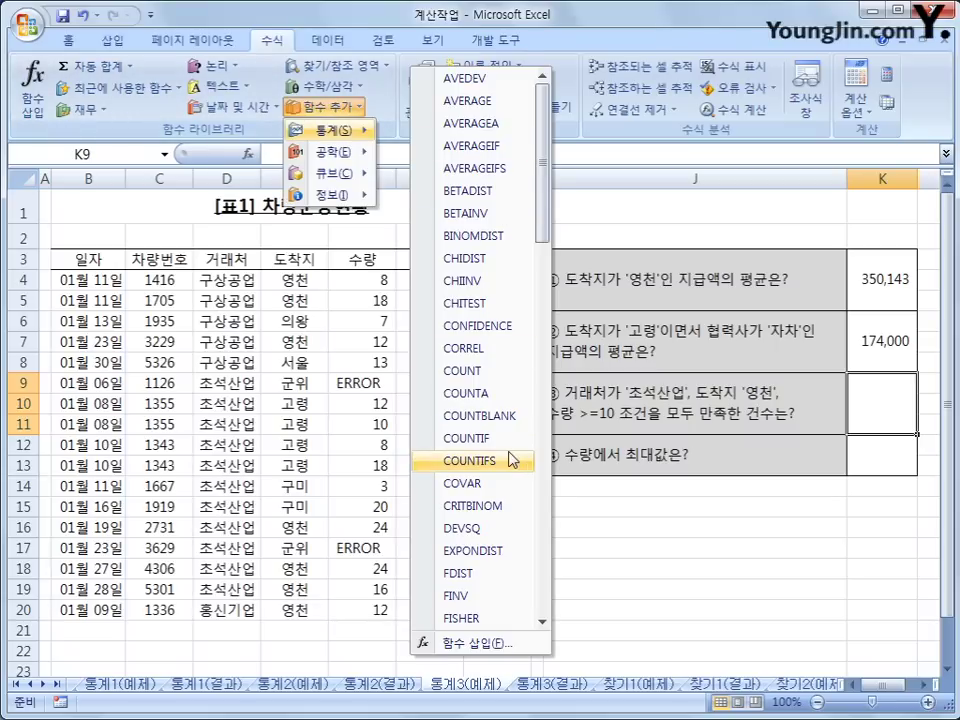
pyautogui.click(510, 470)
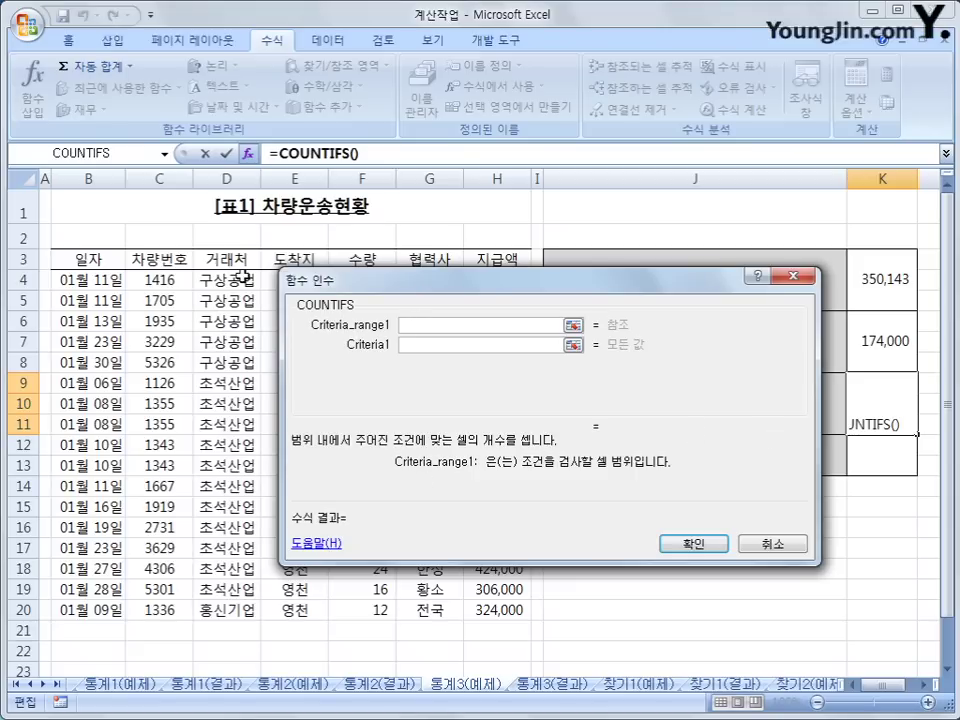
# Give the COUNTIFS its first condition with the criteria range D4:D20 and the criteria 초석산업.
pyautogui.moveTo(240, 277); pyautogui.dragTo(246, 609)
pyautogui.click(436, 346)
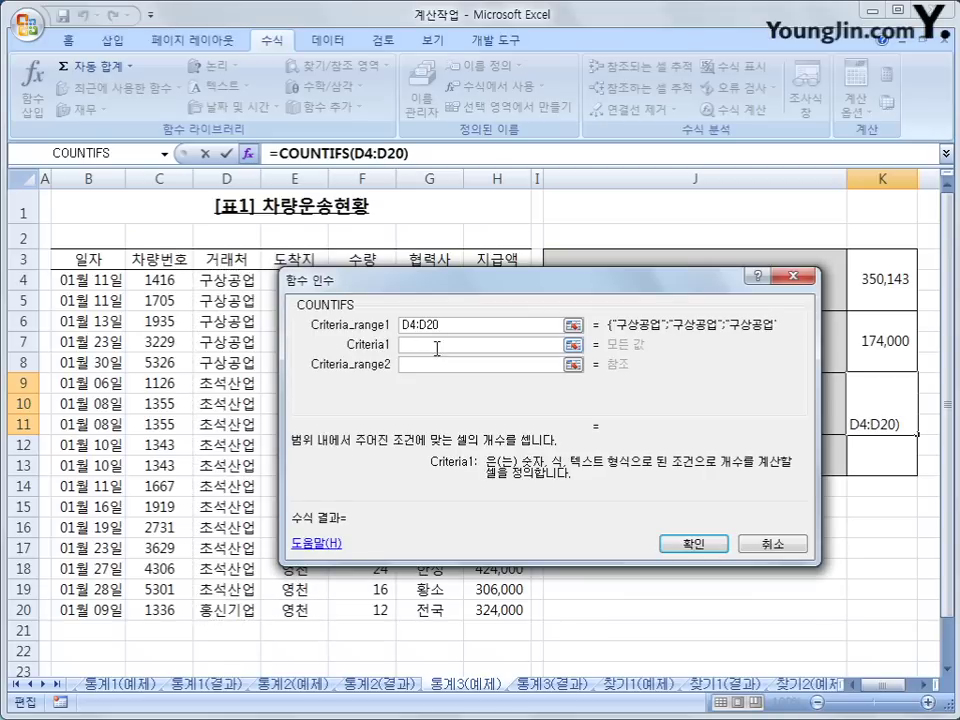
pyautogui.write('조석')
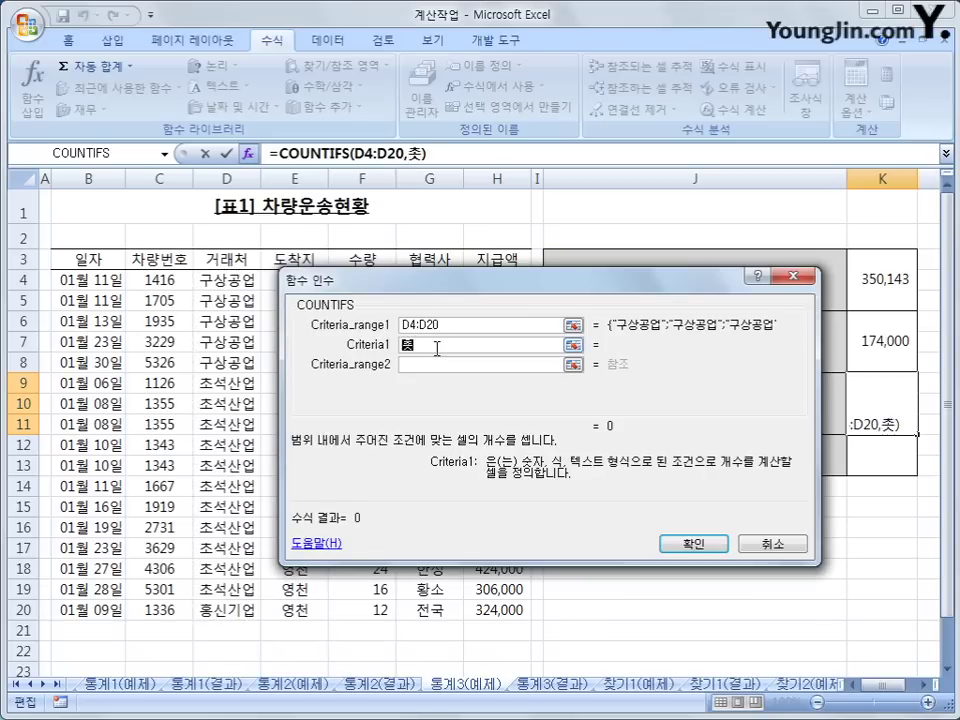
pyautogui.write('산')
pyautogui.write('ㅂ')
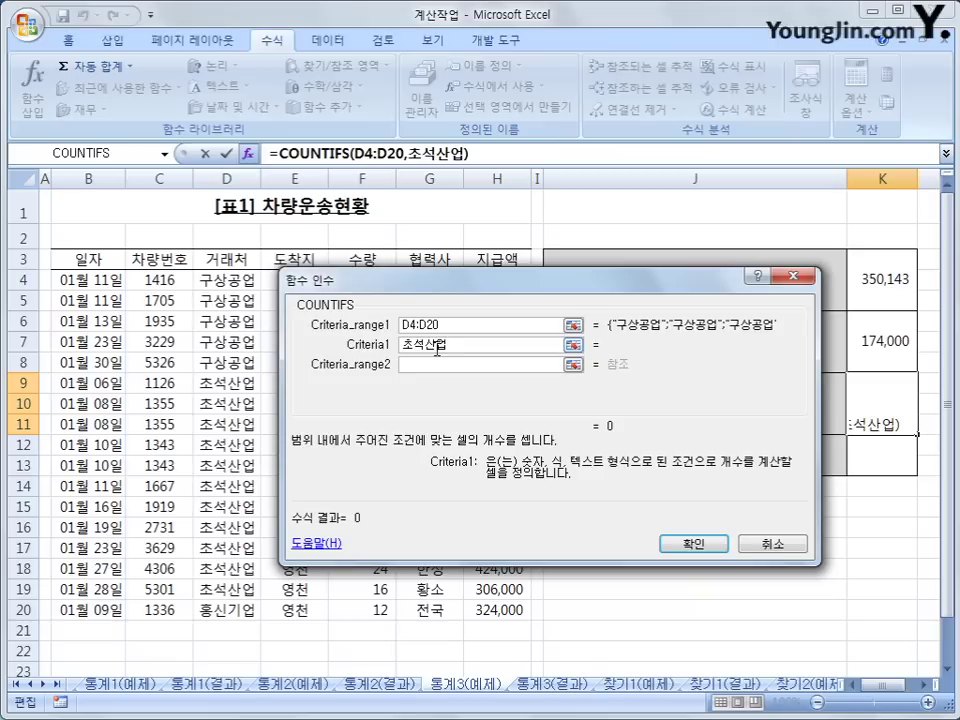
# Add the second COUNTIFS condition with the criteria range E4:E20 and the criteria 영천.
pyautogui.click(439, 364)
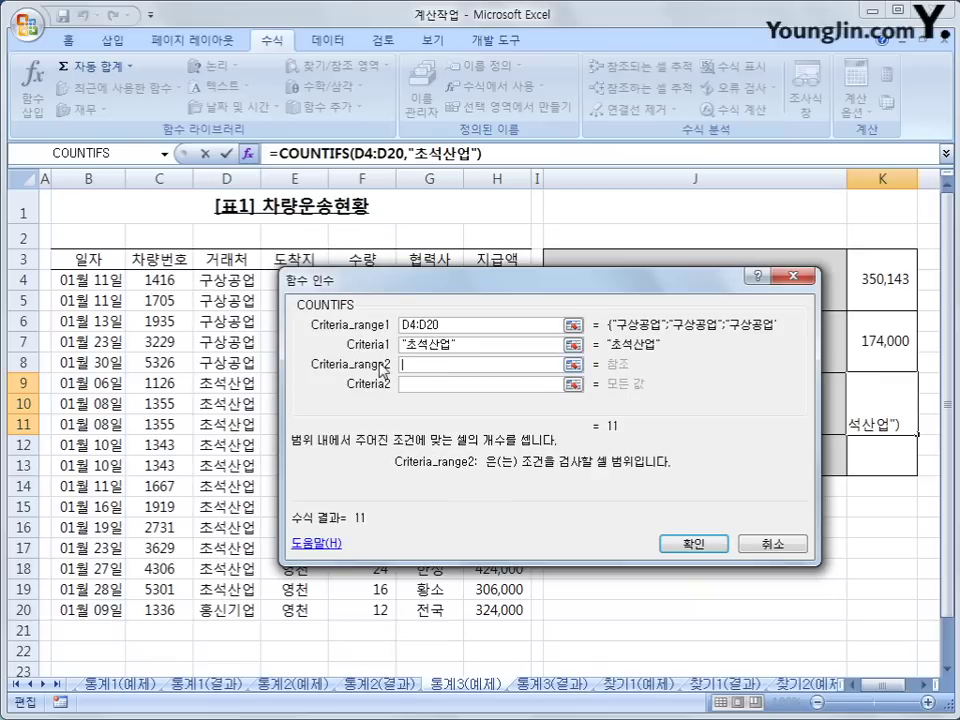
pyautogui.moveTo(346, 285); pyautogui.dragTo(472, 259)
pyautogui.moveTo(295, 280); pyautogui.dragTo(289, 615)
pyautogui.click(475, 353)
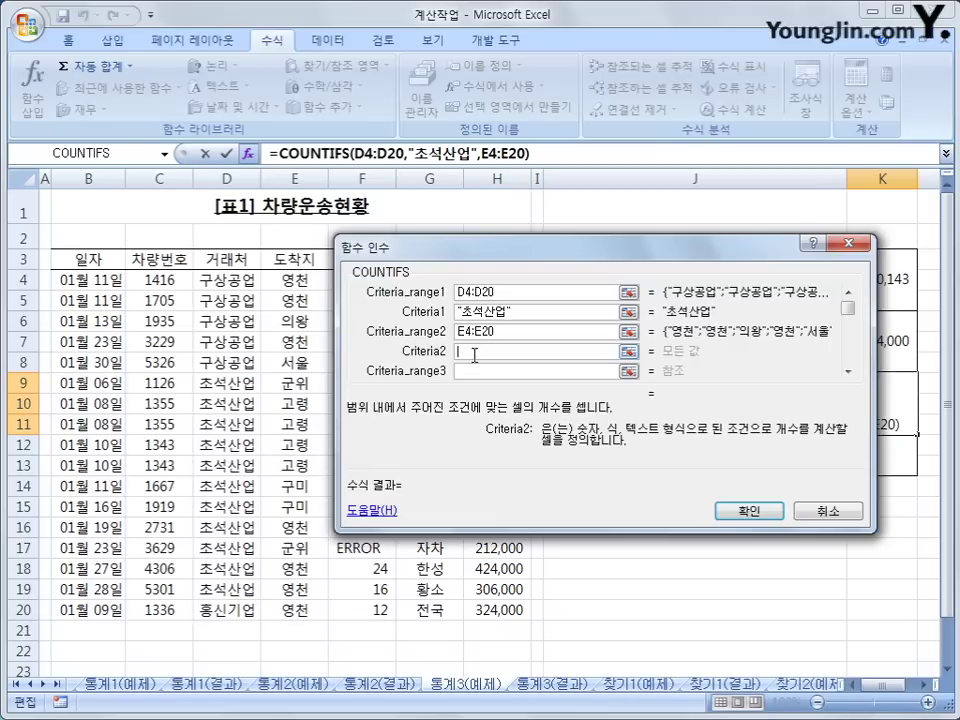
pyautogui.write('ㄹ')
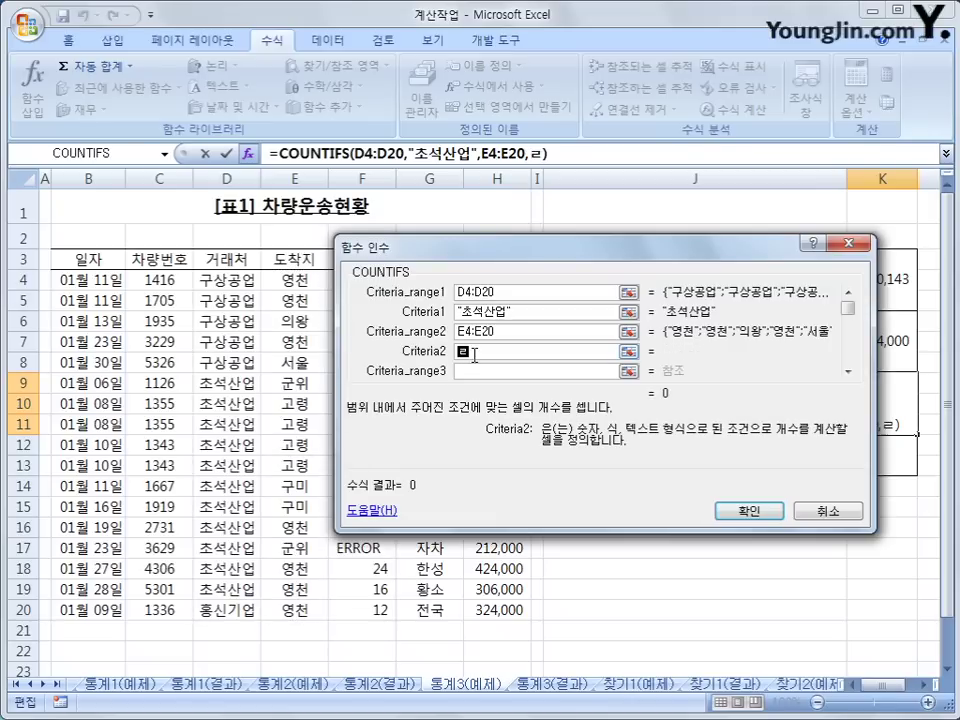
pyautogui.press('BackSpace')
pyautogui.write('영천')
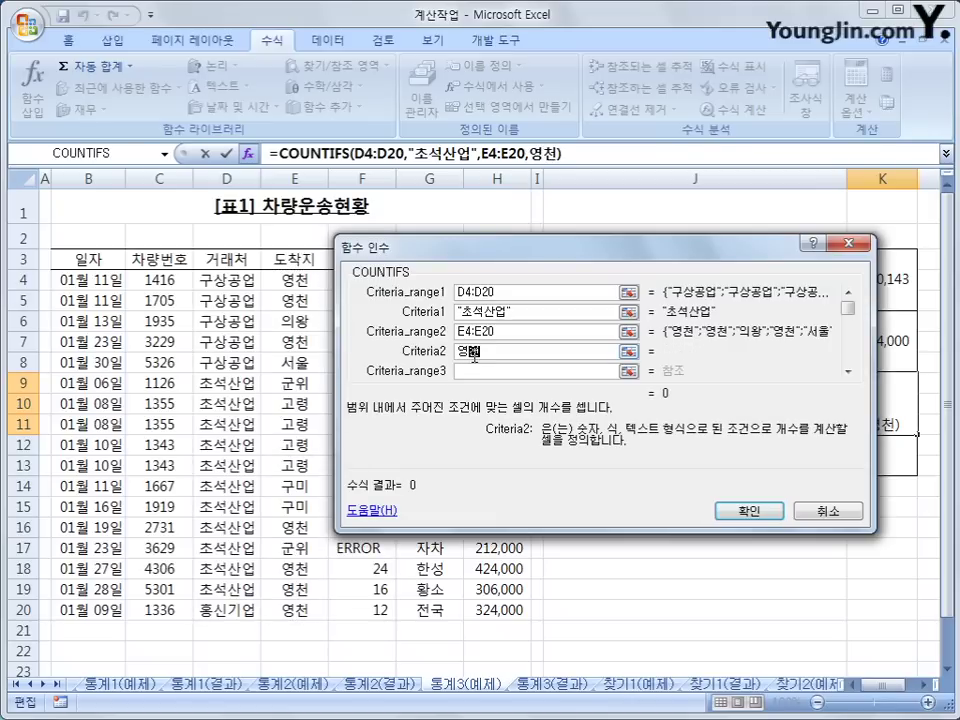
# Add the third COUNTIFS condition with the criteria range F4:F20 and the criteria >=10, and finish the formula in K9.
pyautogui.click(474, 370)
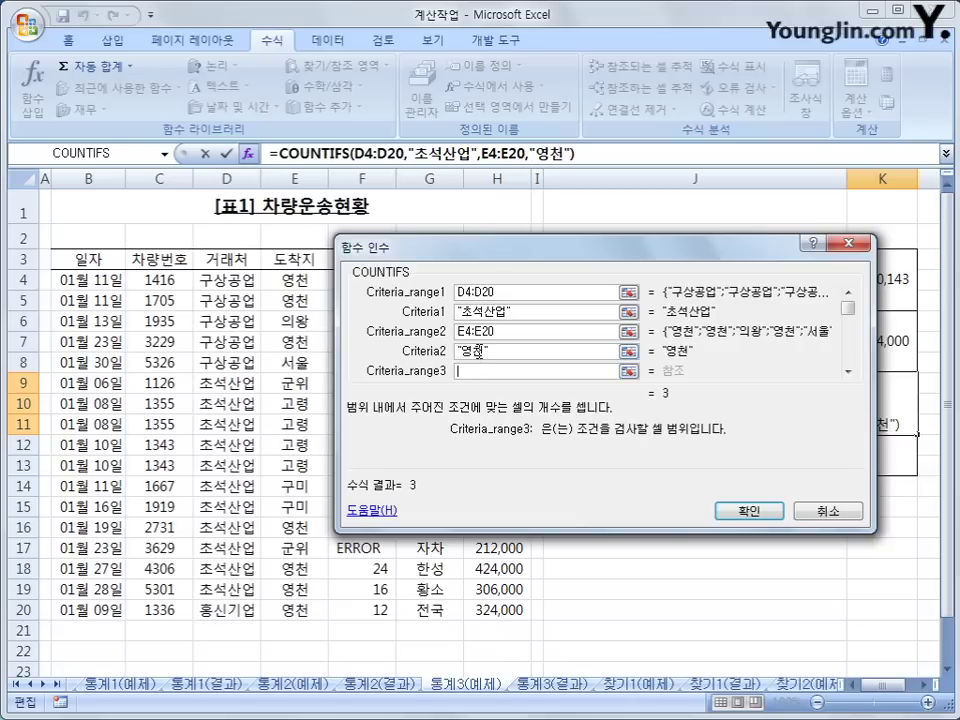
pyautogui.moveTo(506, 262); pyautogui.dragTo(567, 250)
pyautogui.moveTo(379, 279); pyautogui.dragTo(333, 608)
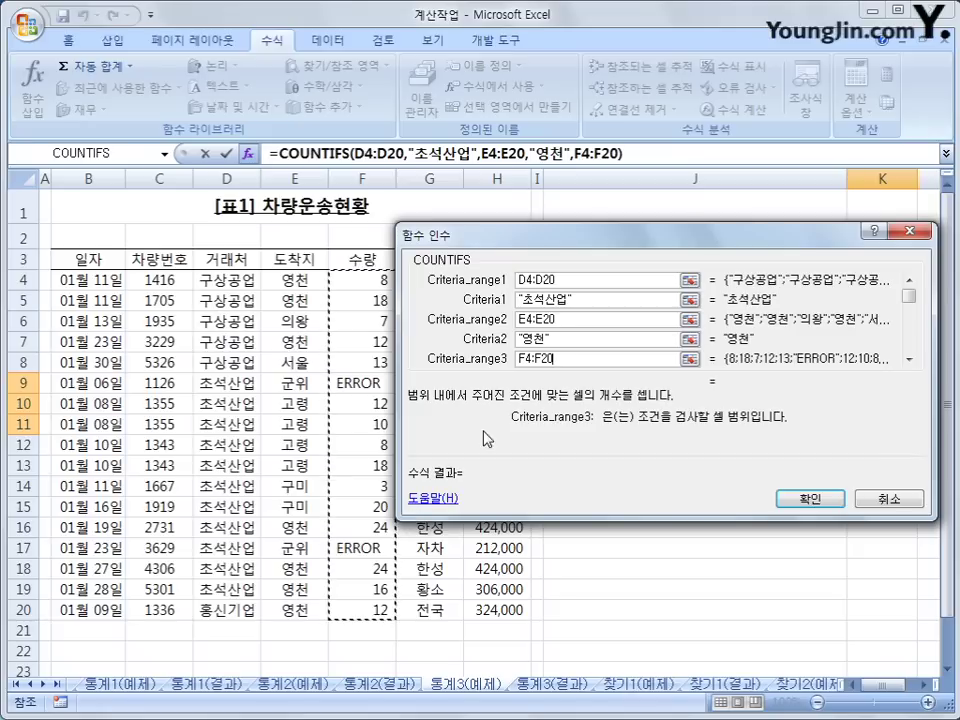
pyautogui.click(594, 357)
pyautogui.press('Tab')
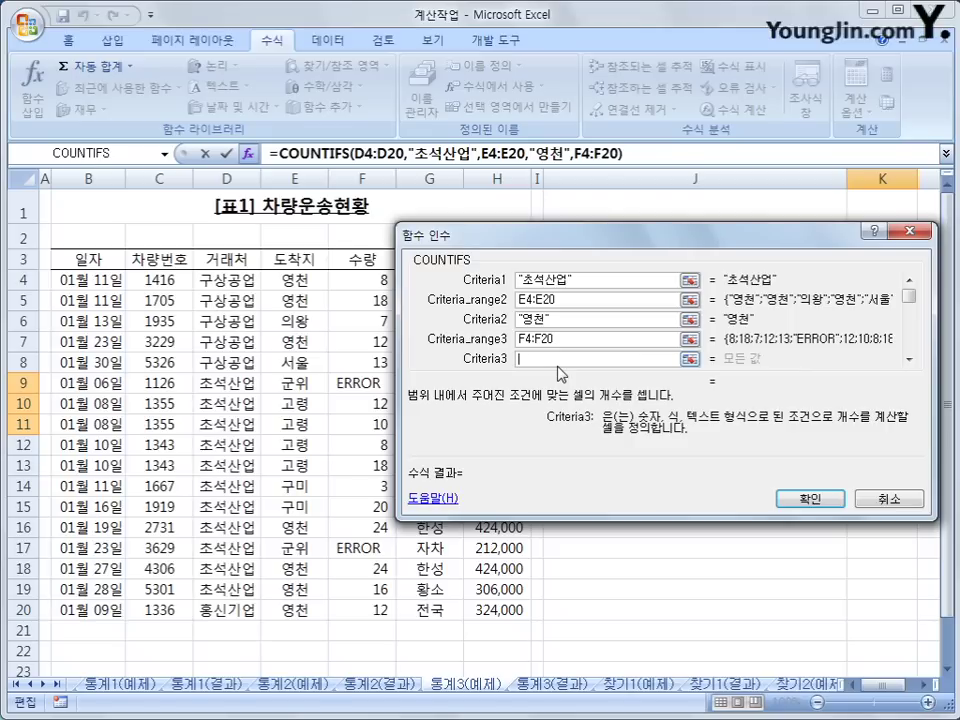
pyautogui.write('>=10')
pyautogui.click(808, 498)
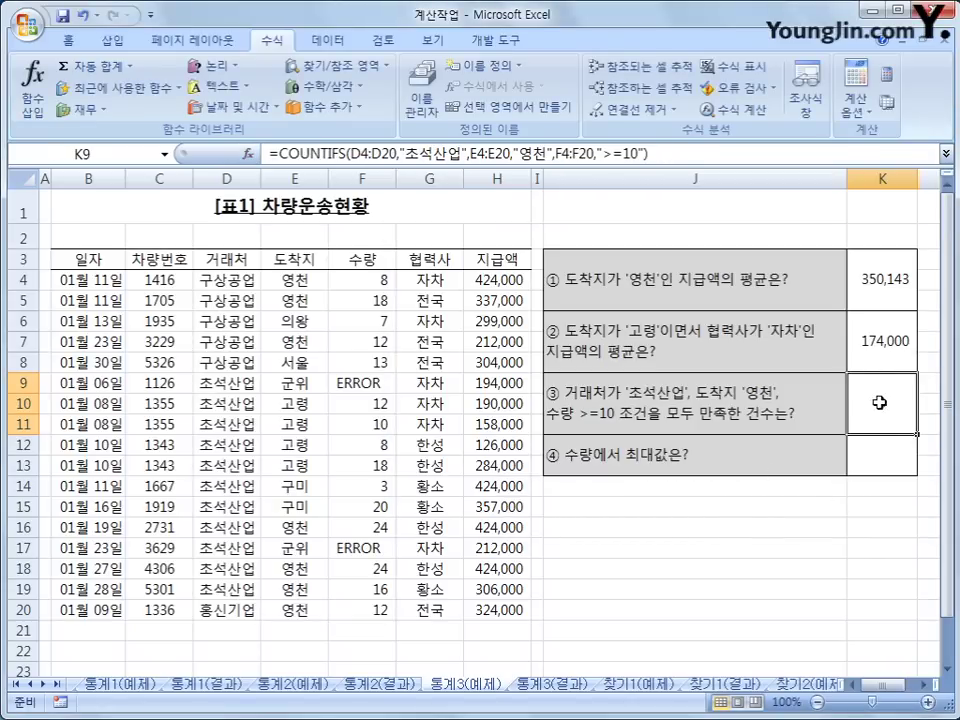
# Insert the statistical function MAXA in the answer cell K12 for question ④ on the maximum 수량.
pyautogui.click(877, 455)
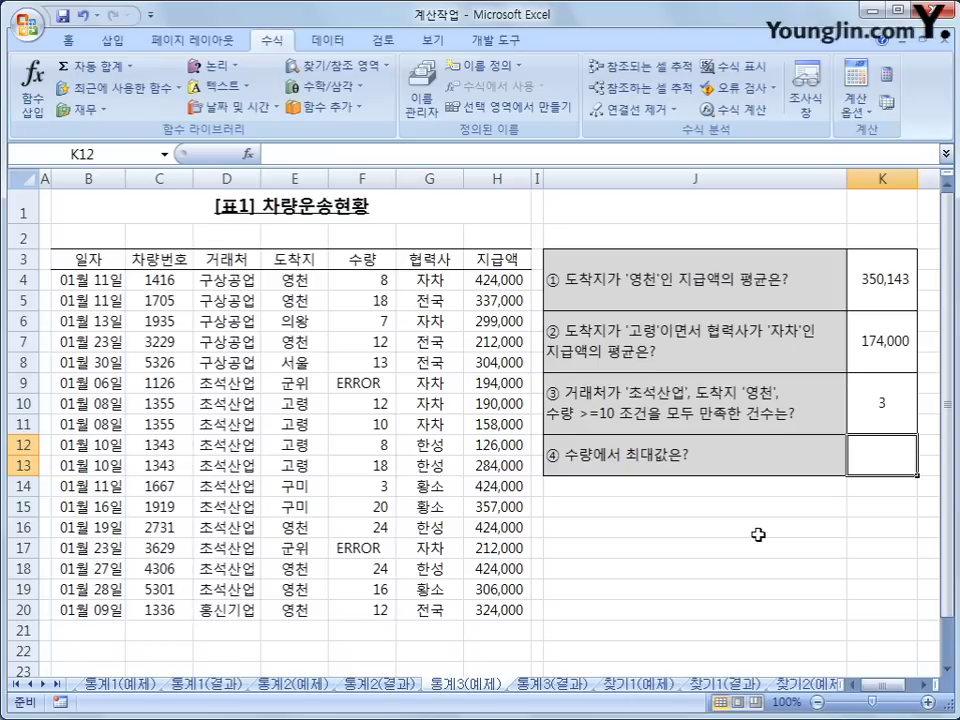
pyautogui.moveTo(381, 281); pyautogui.dragTo(361, 617)
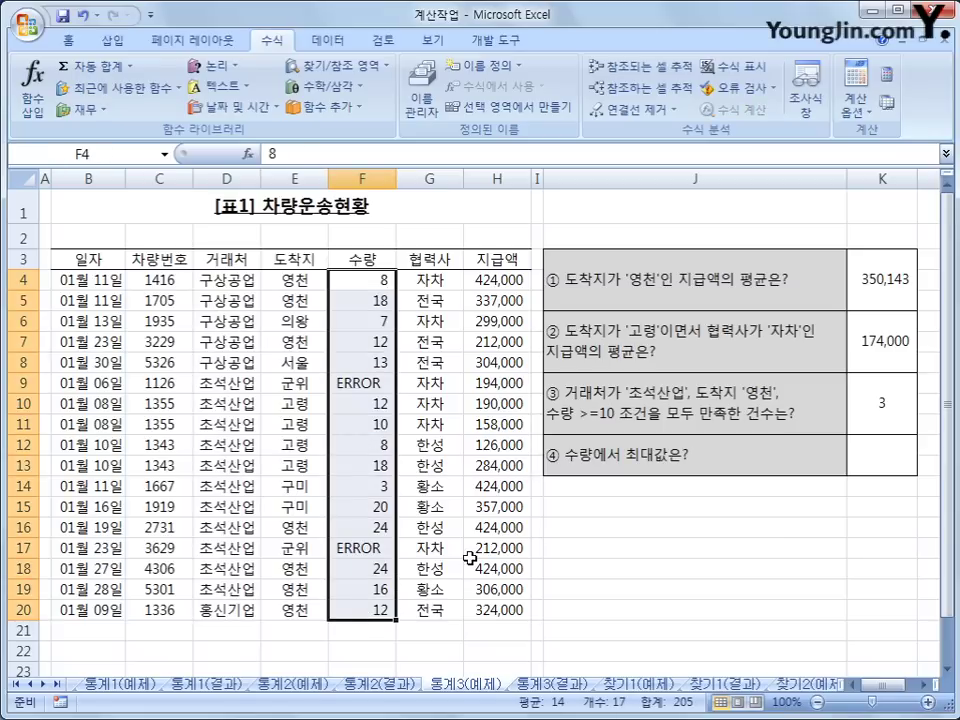
pyautogui.click(628, 462)
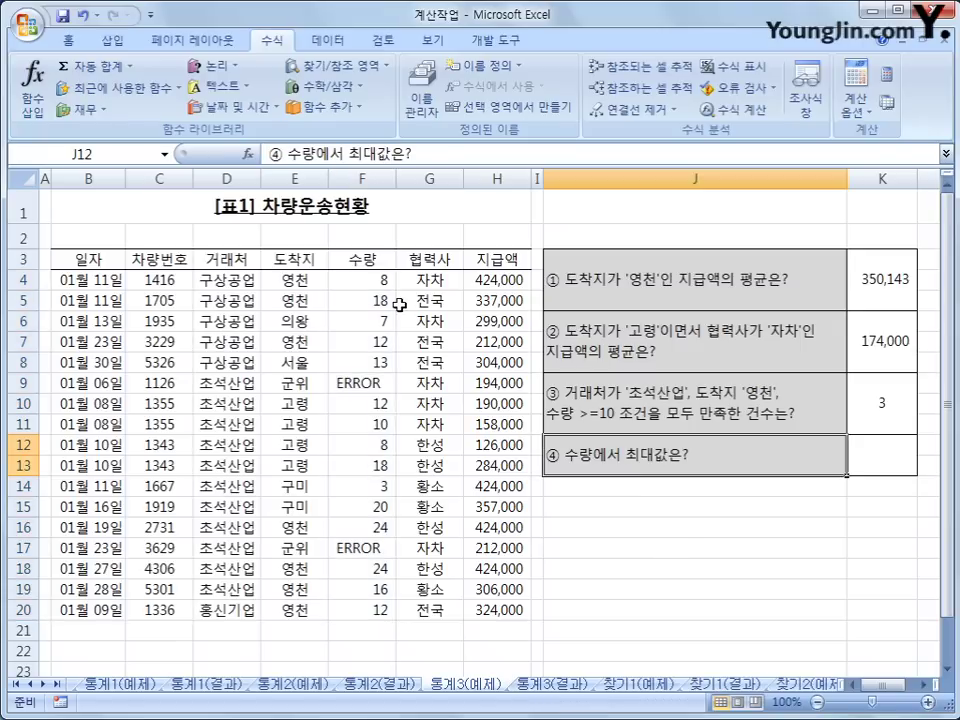
pyautogui.click(885, 459)
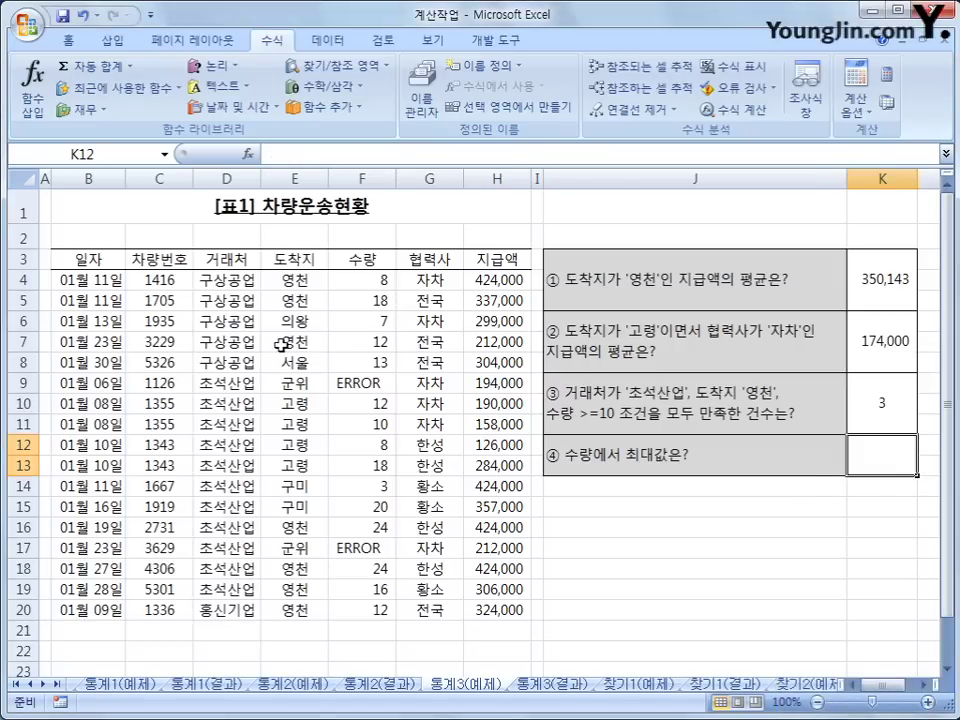
pyautogui.click(322, 106)
pyautogui.moveTo(324, 136)
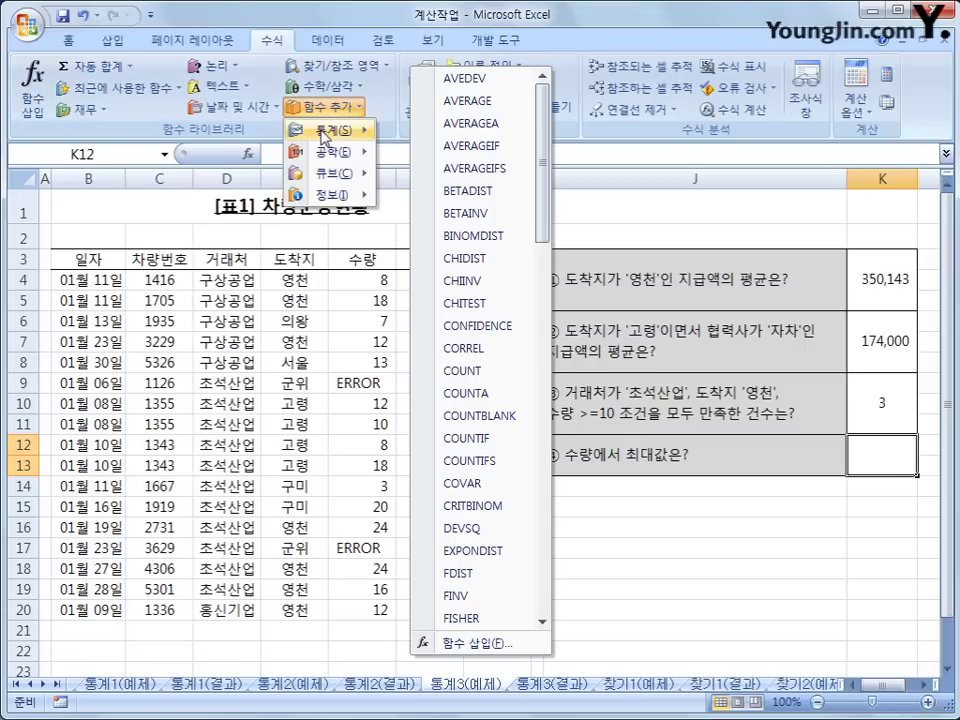
pyautogui.moveTo(546, 208); pyautogui.dragTo(546, 392)
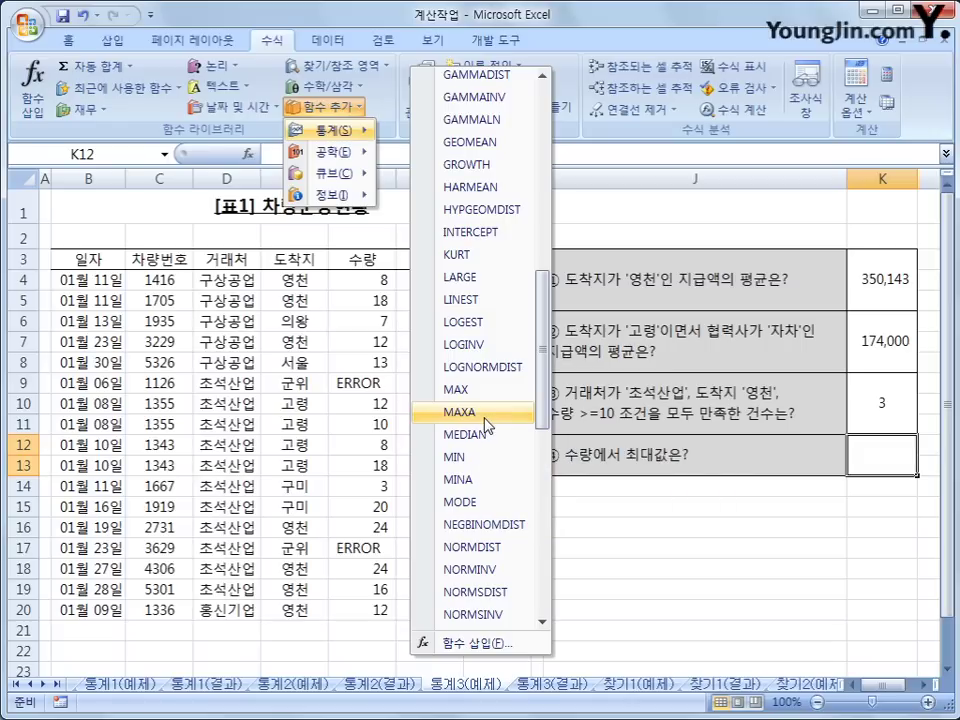
pyautogui.click(485, 420)
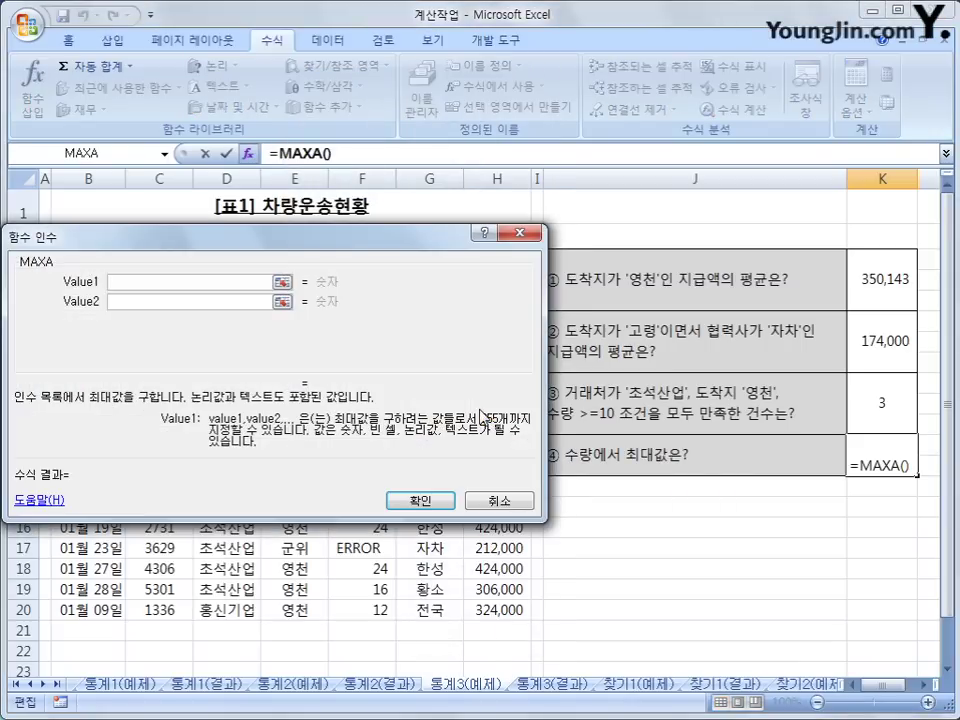
# Set the MAXA value range to F4:F20, finish the formula in K12 and check it against the 수량 column.
pyautogui.moveTo(358, 248); pyautogui.dragTo(738, 183)
pyautogui.moveTo(360, 280); pyautogui.dragTo(340, 612)
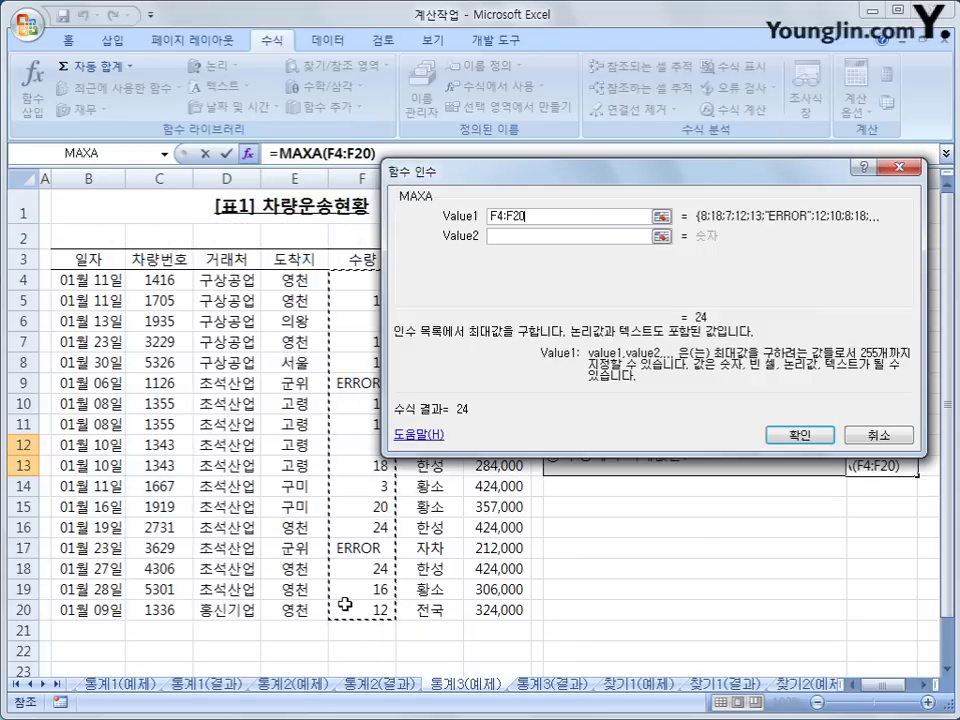
pyautogui.click(798, 436)
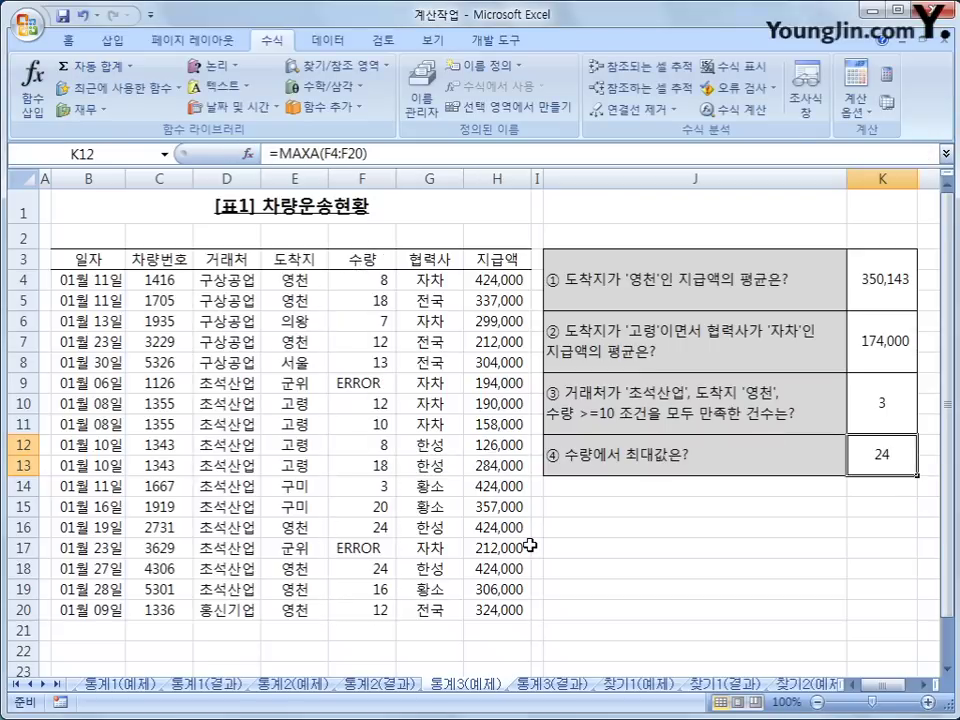
pyautogui.moveTo(368, 280); pyautogui.dragTo(352, 608)
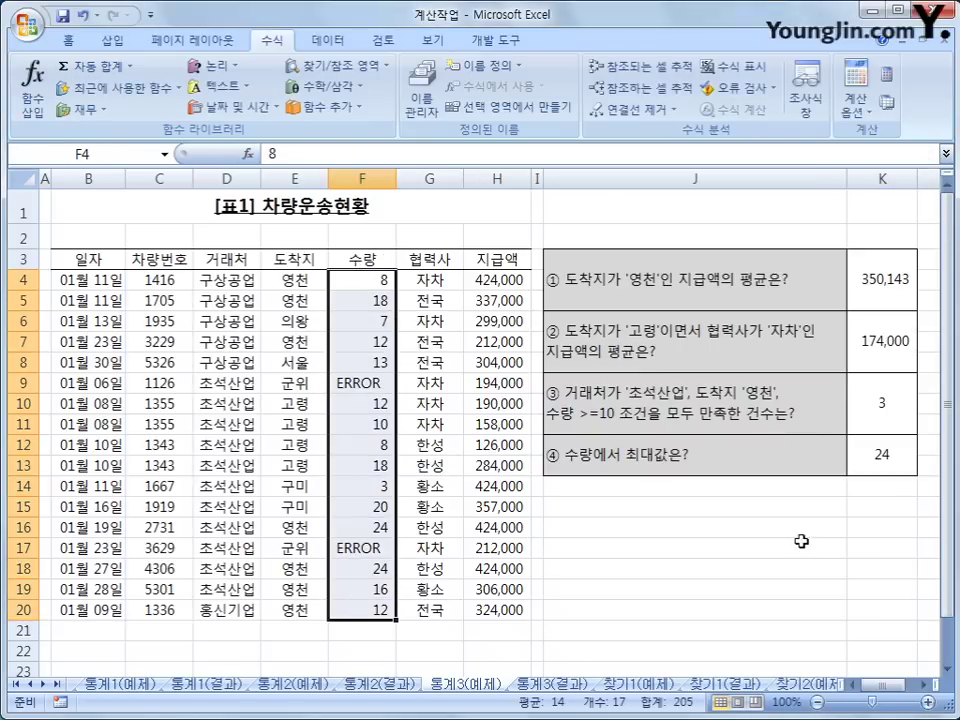
pyautogui.click(860, 472)
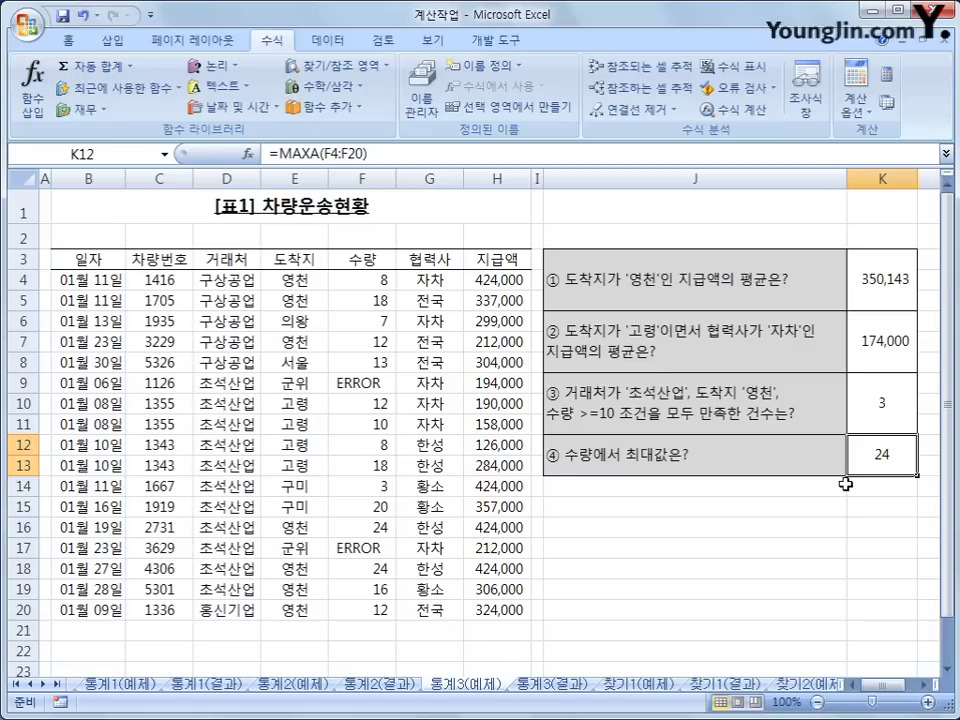